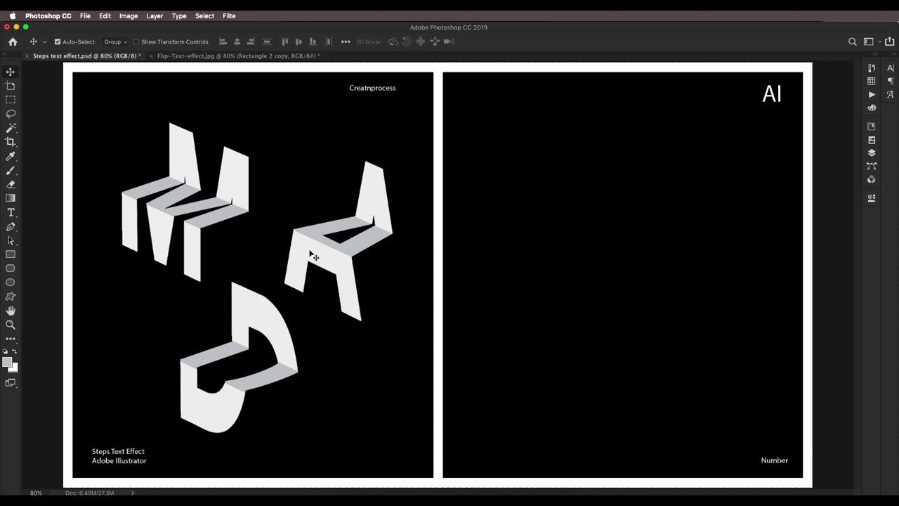
# Step: After checking the BOOHOH reference, add a large M at the right page's upper left
pyautogui.click(184, 55)
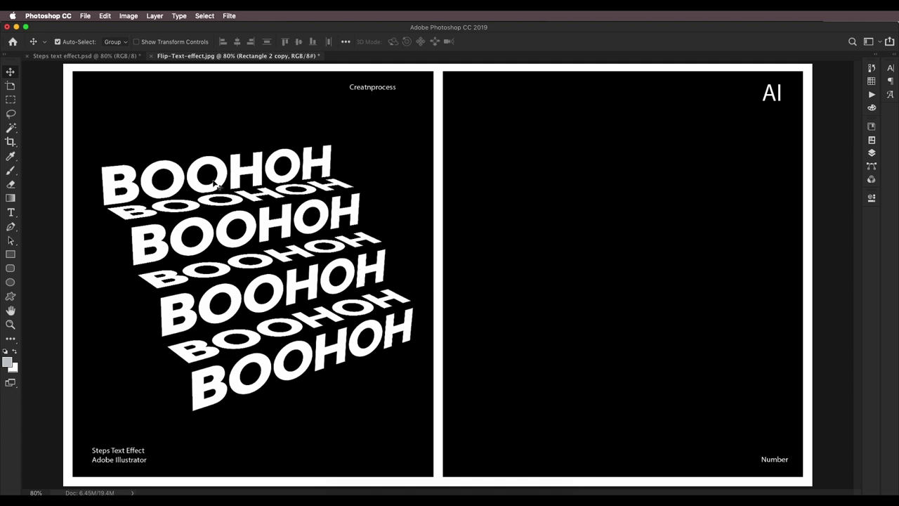
pyautogui.click(126, 56)
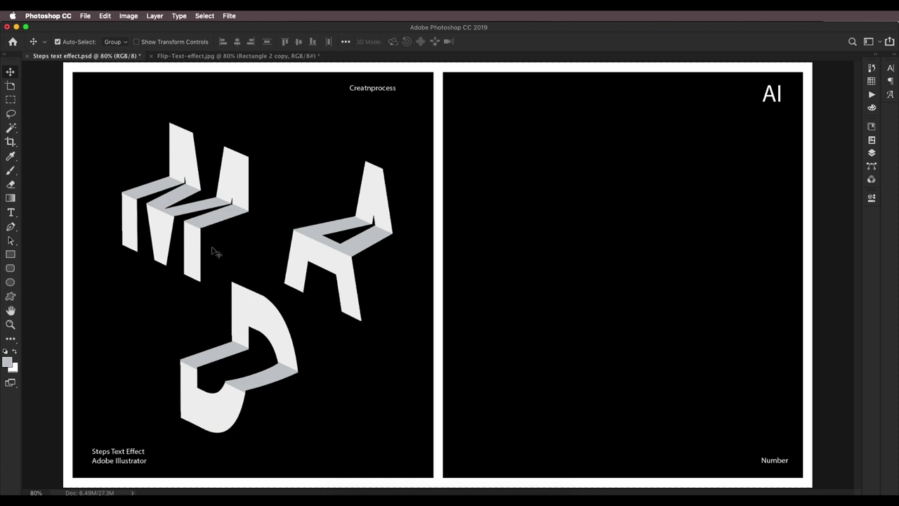
pyautogui.press('t')
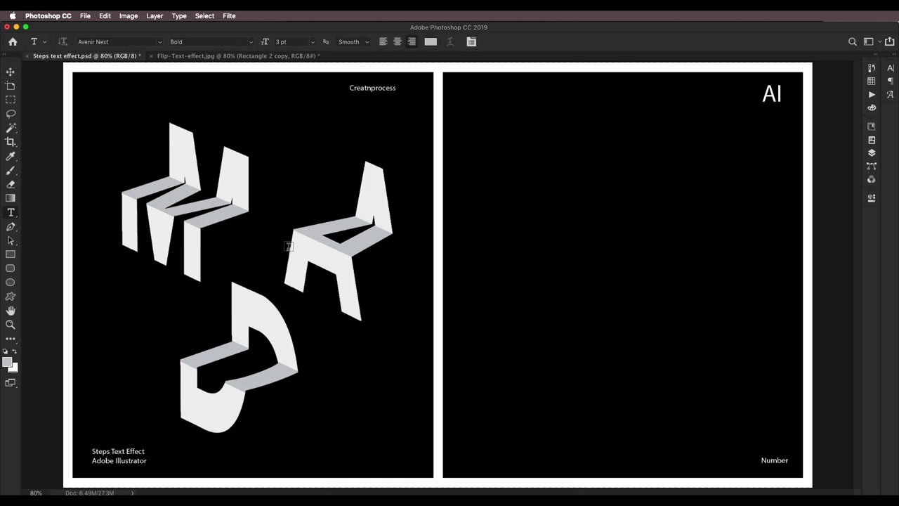
pyautogui.click(536, 245)
pyautogui.press('BackSpace')
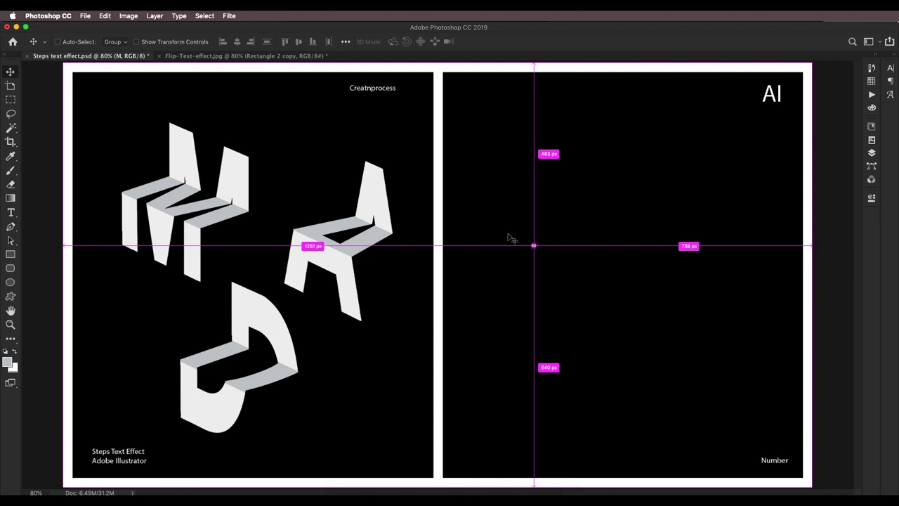
pyautogui.press('super+t')
pyautogui.moveTo(534, 246); pyautogui.dragTo(640, 247)
pyautogui.moveTo(619, 206); pyautogui.dragTo(570, 163)
pyautogui.press('Return')
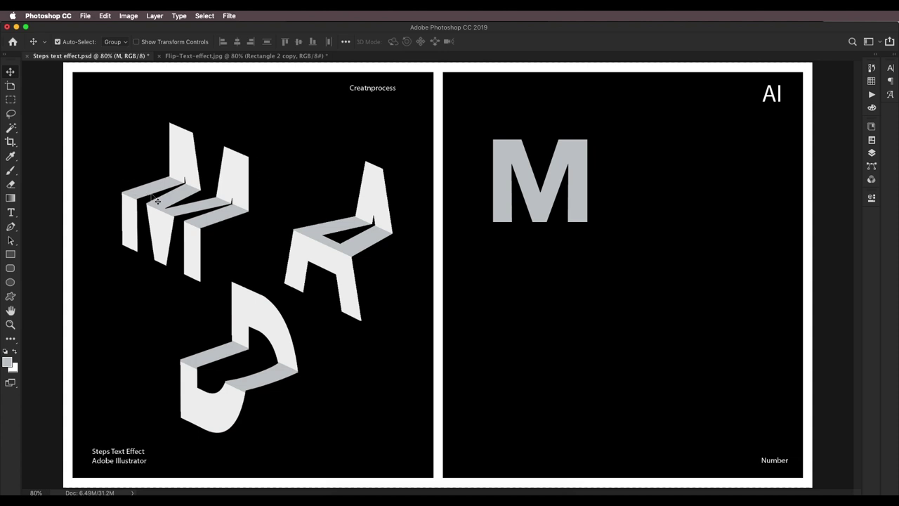
# Step: Colour the M with the grey sampled from the left poster's letters
pyautogui.press('t')
pyautogui.click(430, 42)
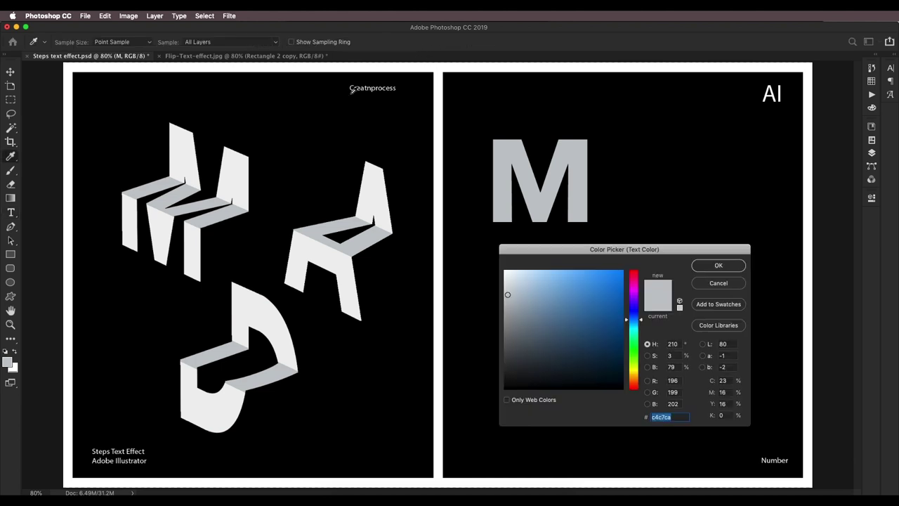
pyautogui.click(243, 161)
pyautogui.click(718, 266)
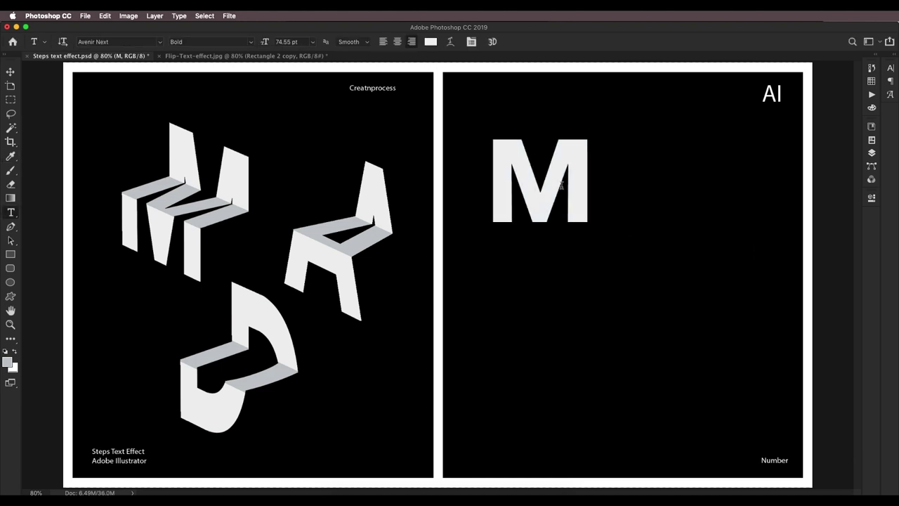
# Step: Duplicate the M twice below itself, retype the copies as A and D, and shift them lower
pyautogui.press('v')
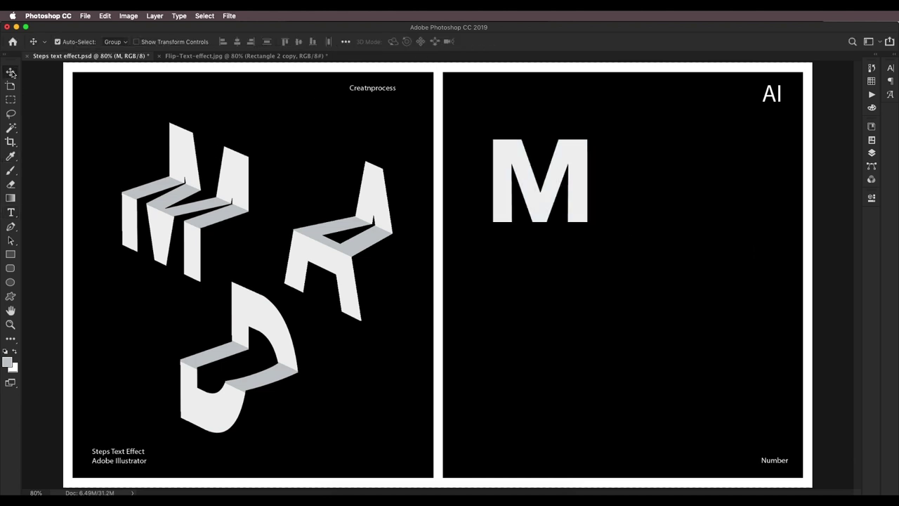
pyautogui.moveTo(530, 192); pyautogui.dragTo(541, 286)
pyautogui.doubleClick(545, 288)
pyautogui.write('A')
pyautogui.click(10, 72)
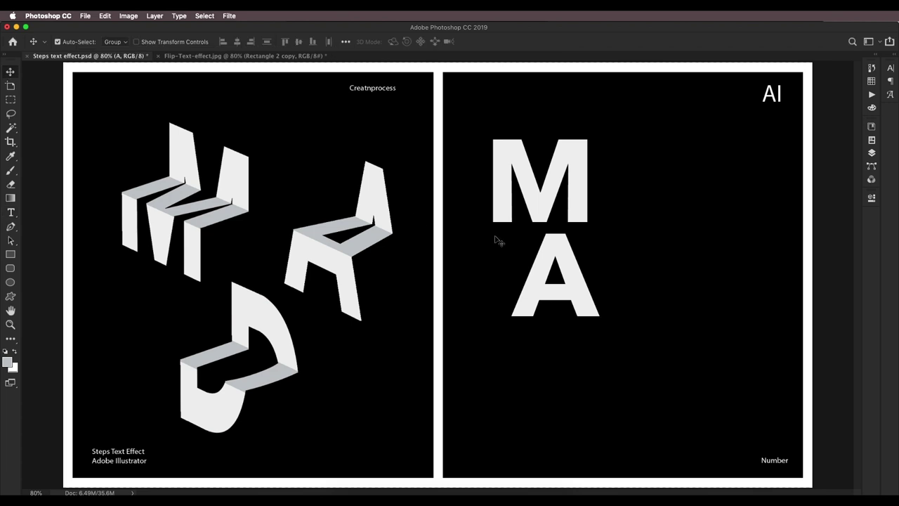
pyautogui.moveTo(546, 251); pyautogui.dragTo(538, 334)
pyautogui.doubleClick(500, 356)
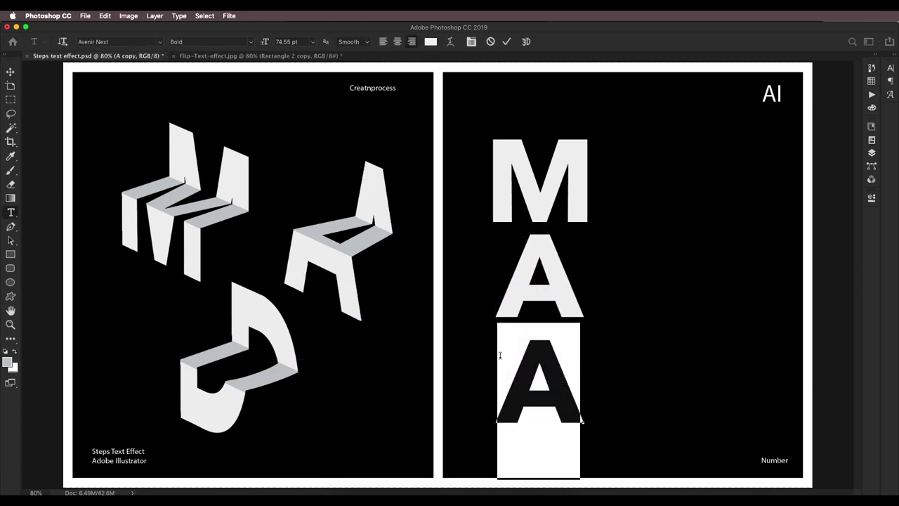
pyautogui.write('D')
pyautogui.click(11, 73)
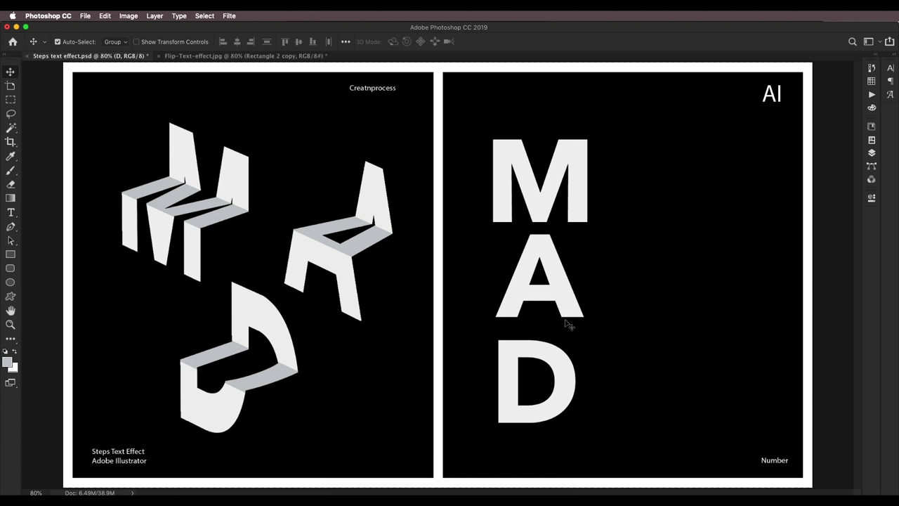
pyautogui.moveTo(562, 270); pyautogui.dragTo(558, 328)
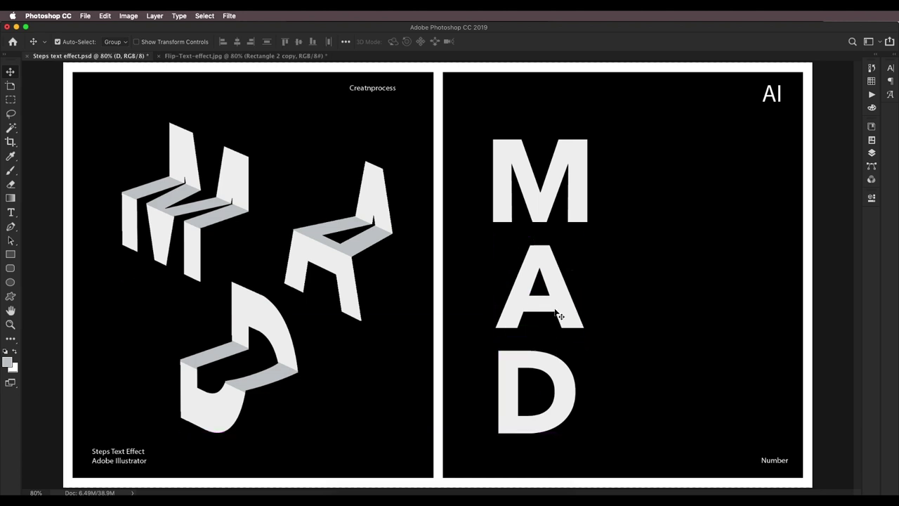
# Step: Select the M and show the Layers list with the D layer selected
pyautogui.click(573, 170)
pyautogui.click(872, 152)
pyautogui.click(796, 177)
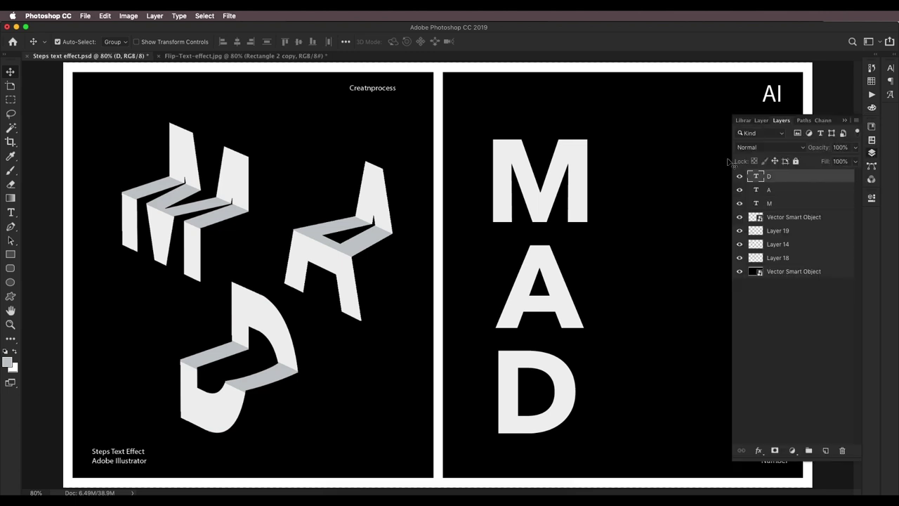
# Step: Add an empty Layer 20 and launch Filter > Vanishing Point
pyautogui.click(825, 449)
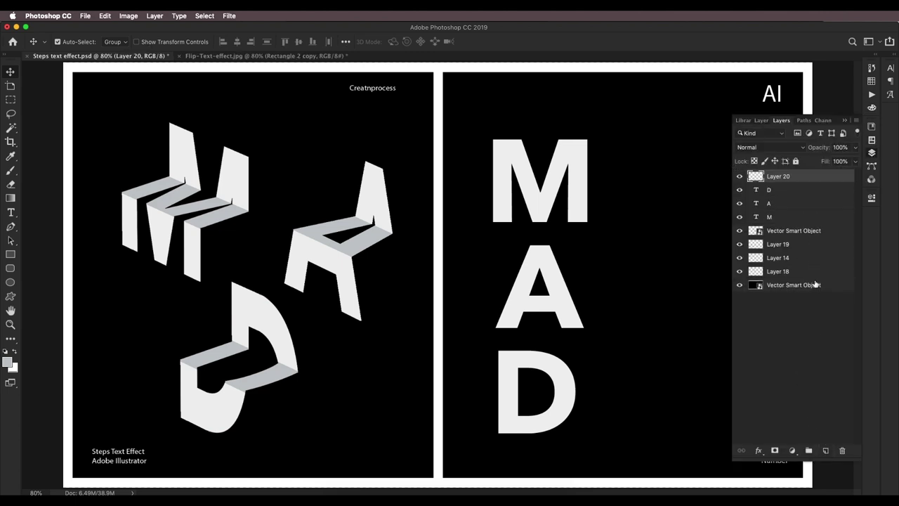
pyautogui.click(235, 16)
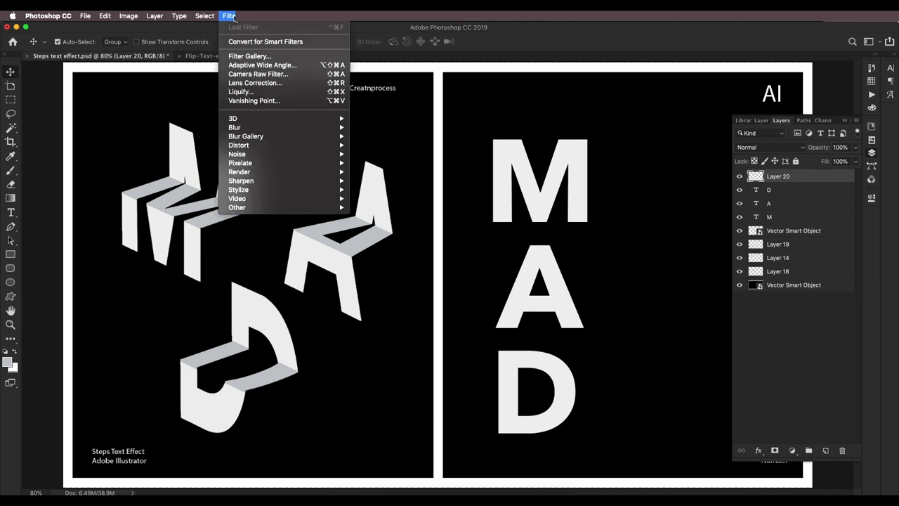
pyautogui.click(254, 99)
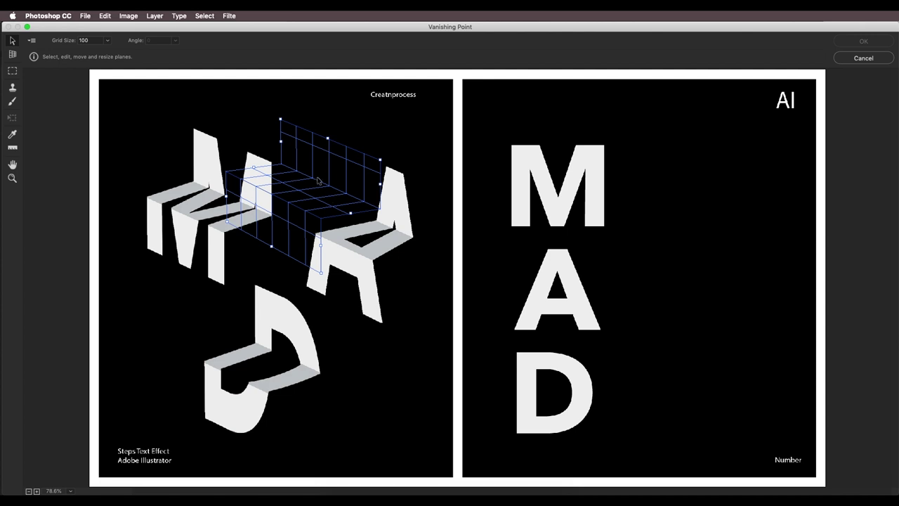
# Step: Replace the old plane with a four-corner grid from the M's top to the A's top, adjusting corners until valid
pyautogui.press('BackSpace')
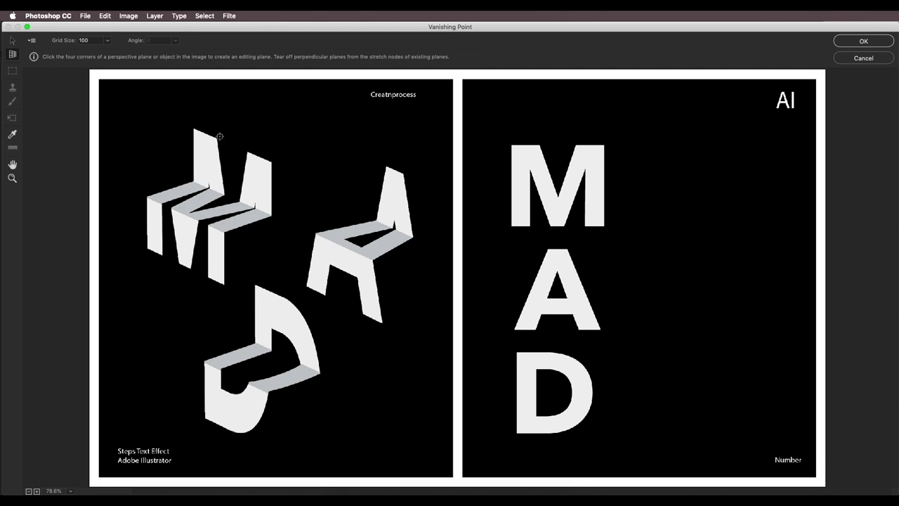
pyautogui.click(269, 114)
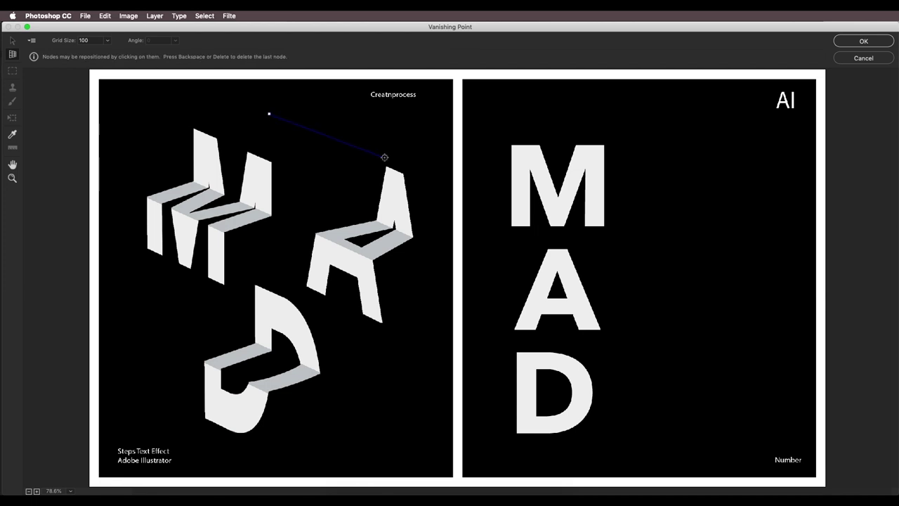
pyautogui.click(385, 157)
pyautogui.click(384, 208)
pyautogui.click(269, 163)
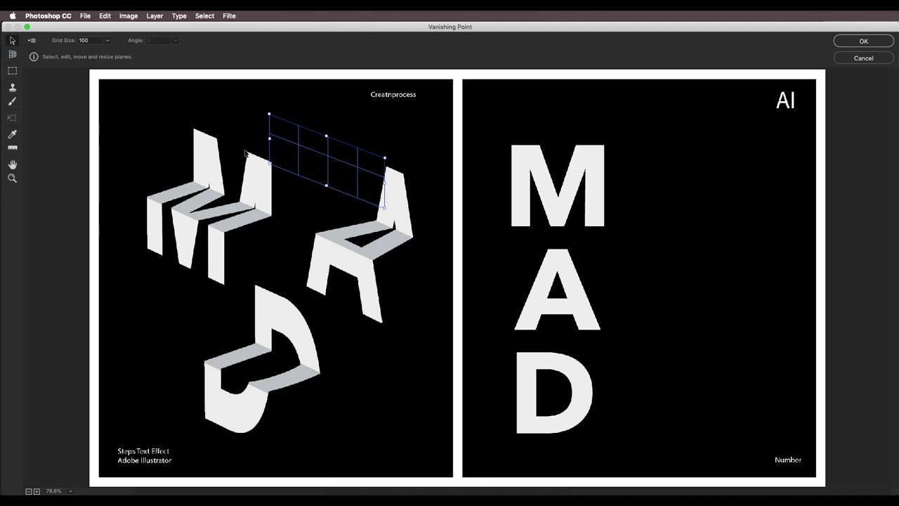
pyautogui.moveTo(270, 166)
pyautogui.mouseDown()
pyautogui.moveTo(259, 162)
pyautogui.moveTo(271, 157)
pyautogui.mouseUp()
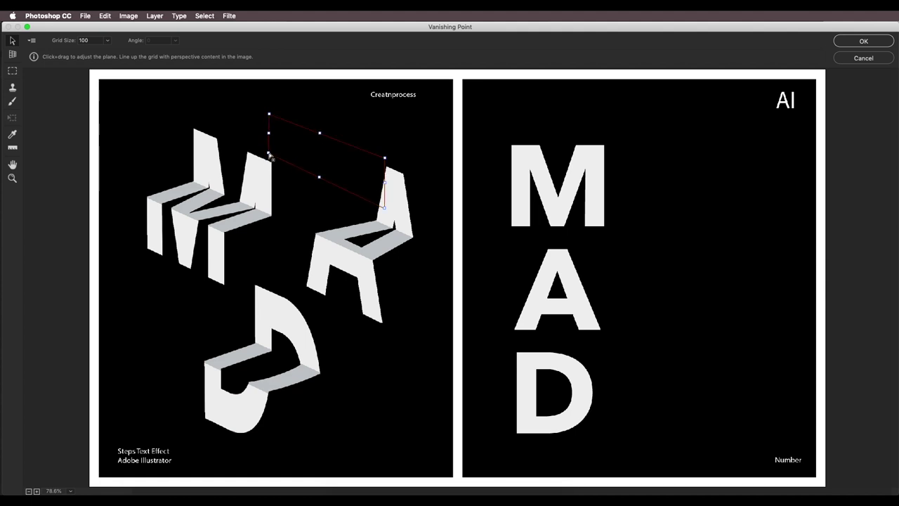
pyautogui.moveTo(269, 156); pyautogui.dragTo(272, 167)
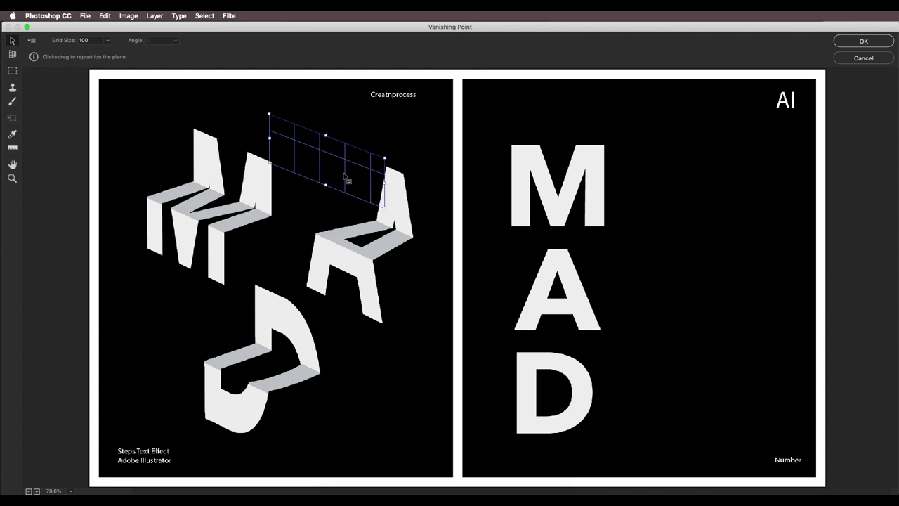
pyautogui.moveTo(385, 211); pyautogui.dragTo(385, 211)
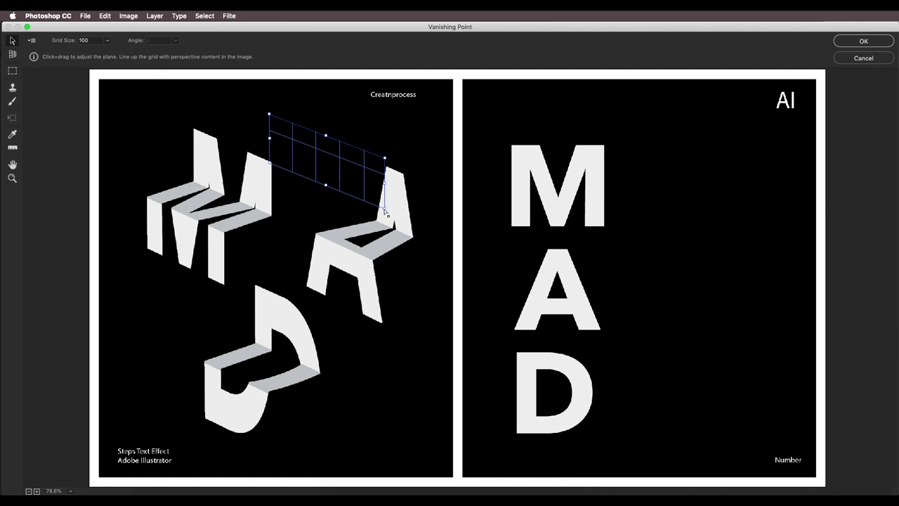
# Step: Tear off perpendicular planes downward from the grid's bottom edge at a 270 angle, then apply
pyautogui.click(12, 55)
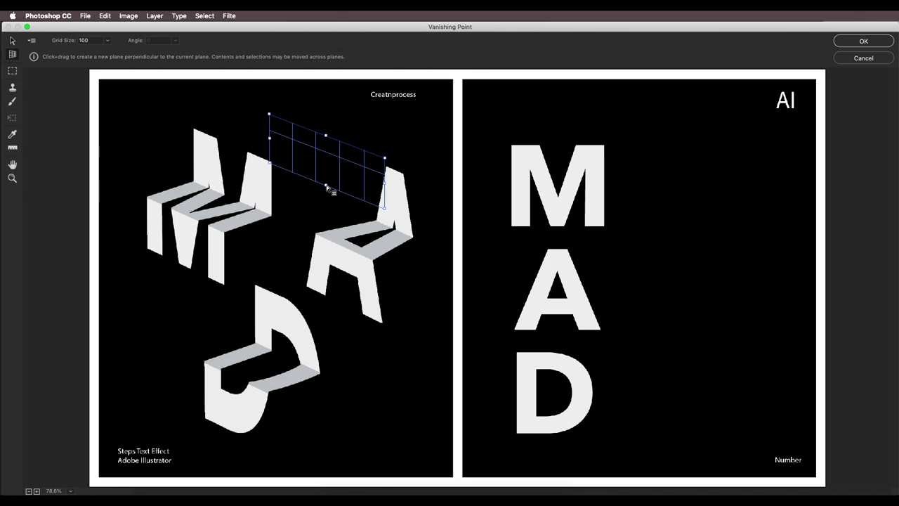
pyautogui.moveTo(326, 186); pyautogui.dragTo(276, 216)
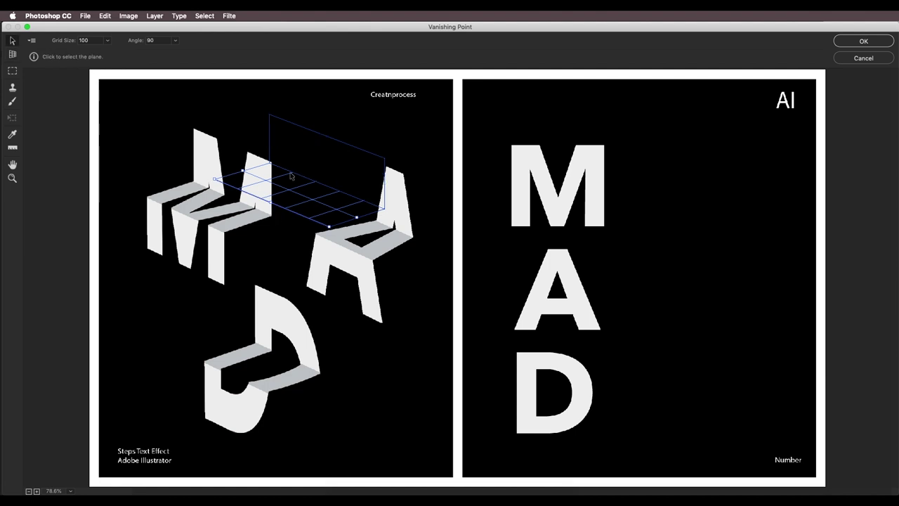
pyautogui.press('v')
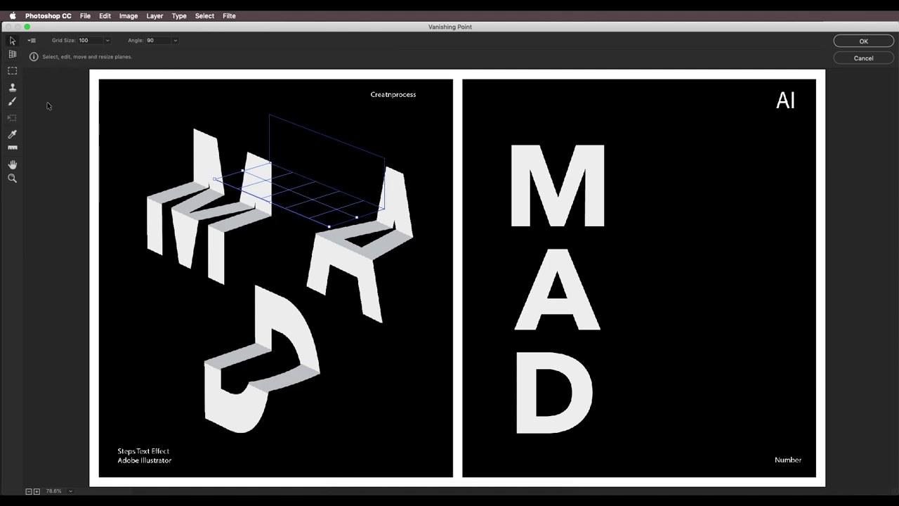
pyautogui.click(13, 56)
pyautogui.moveTo(273, 205); pyautogui.dragTo(274, 260)
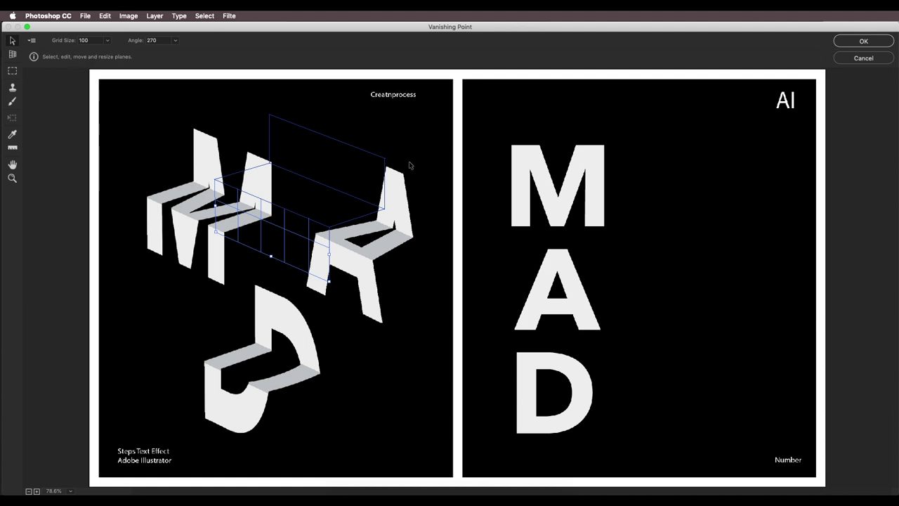
pyautogui.click(847, 44)
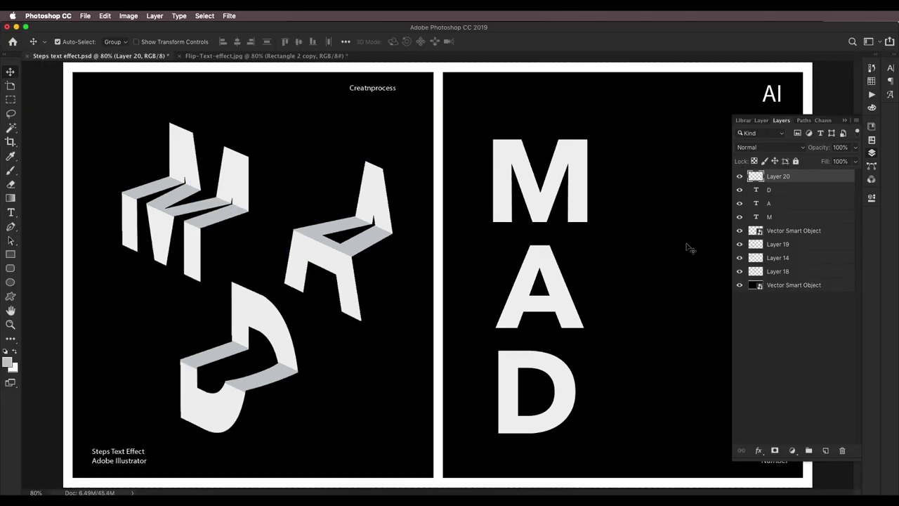
# Step: Hide the A and D, copy the M from its loaded outline, then hide the M
pyautogui.moveTo(739, 205); pyautogui.dragTo(739, 190)
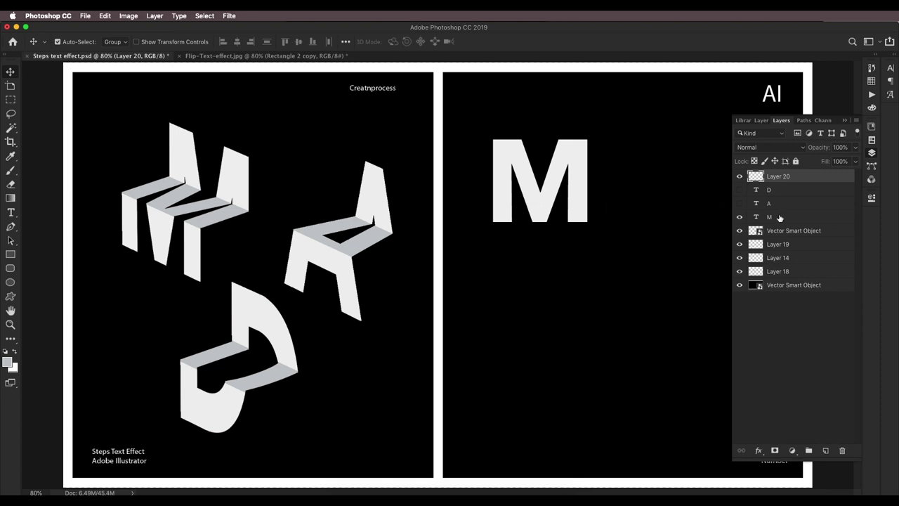
pyautogui.click(759, 218)
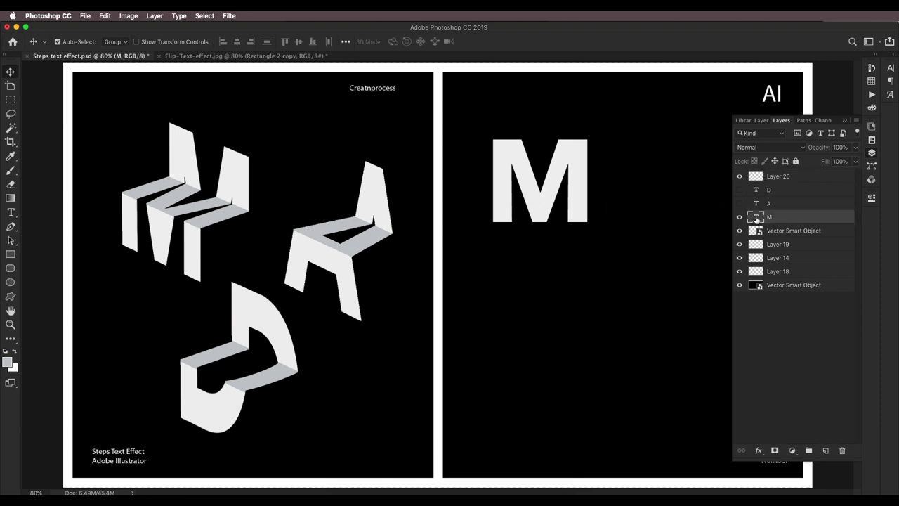
pyautogui.keyDown('super'); pyautogui.click(755, 217); pyautogui.keyUp('super')
pyautogui.press('super')
pyautogui.press('super')
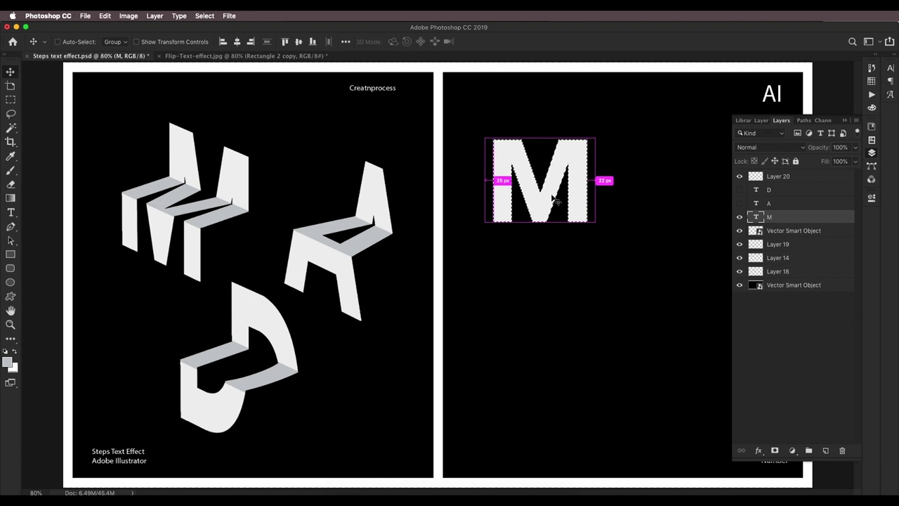
pyautogui.click(739, 217)
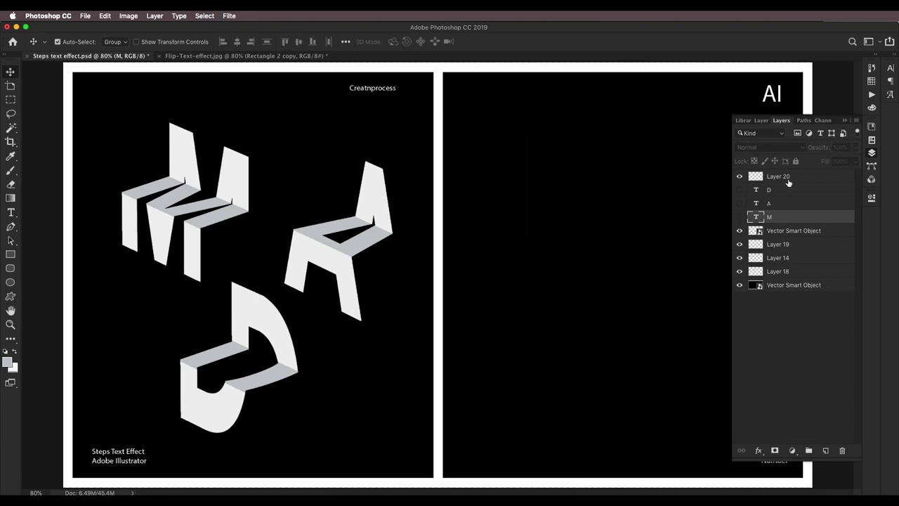
# Step: With Layer 20 active, reopen the Vanishing Point editor
pyautogui.click(790, 180)
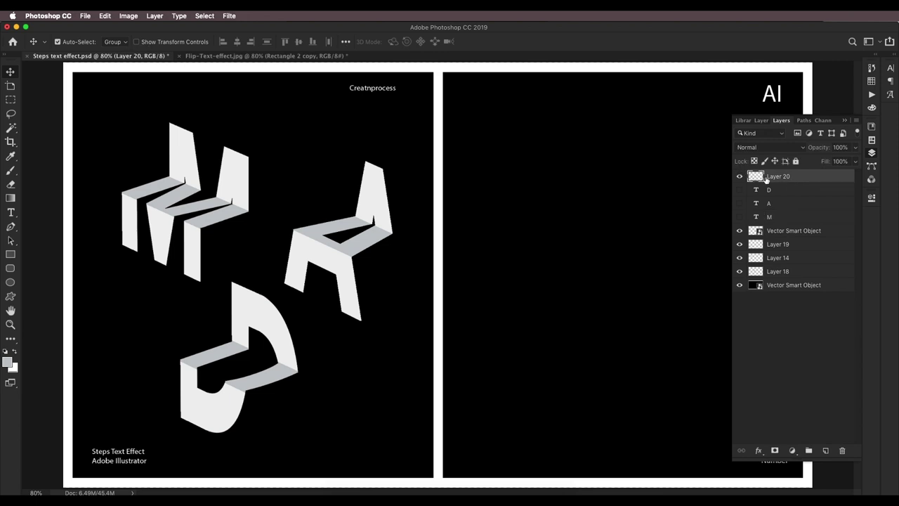
pyautogui.click(234, 20)
pyautogui.click(254, 102)
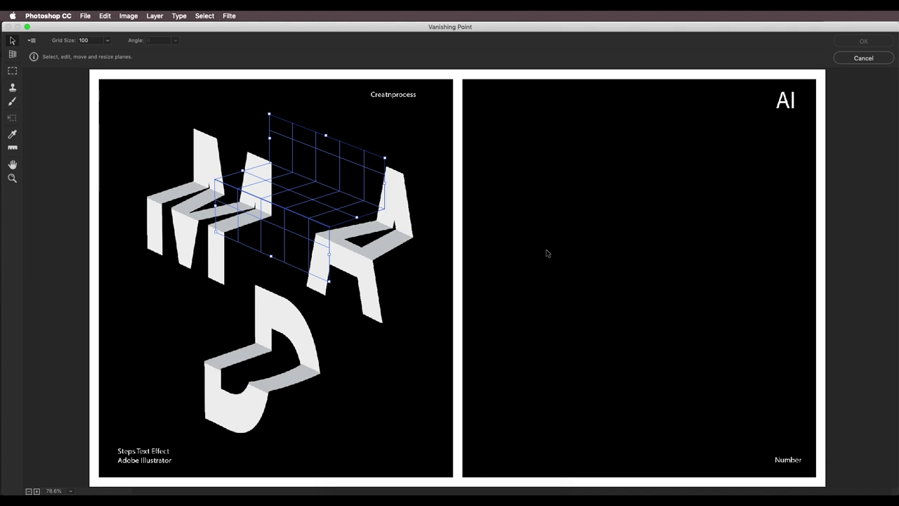
# Step: Paste the M onto the perspective plane, stretch and reposition it across the treads, then apply
pyautogui.press('cmd+v')
pyautogui.moveTo(175, 129); pyautogui.dragTo(317, 198)
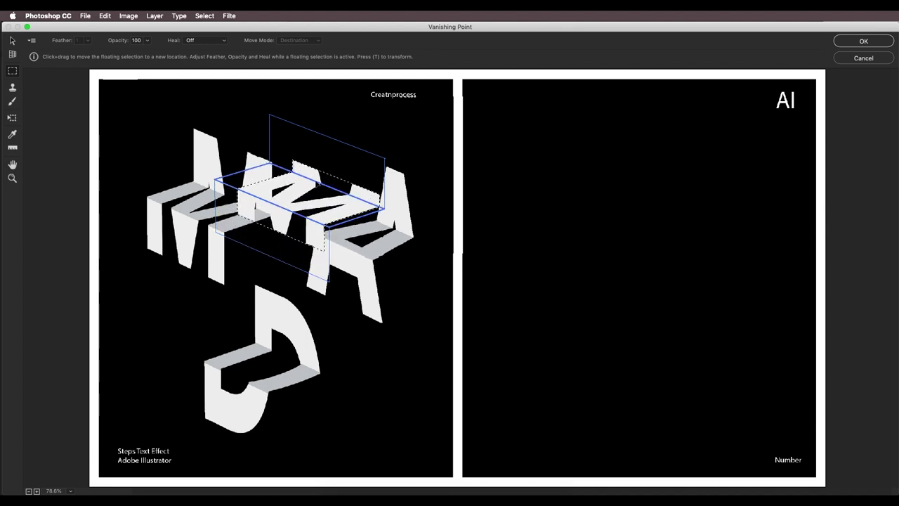
pyautogui.click(12, 118)
pyautogui.moveTo(333, 176); pyautogui.dragTo(335, 141)
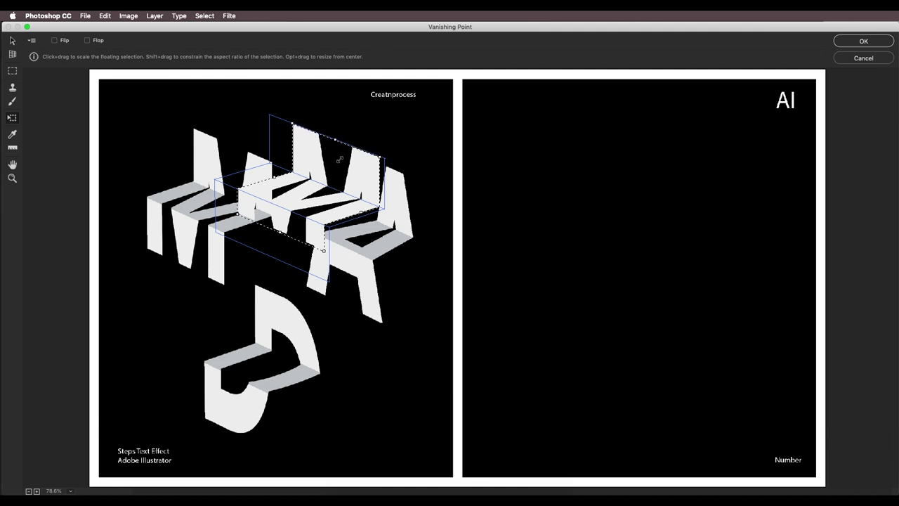
pyautogui.moveTo(284, 230); pyautogui.dragTo(309, 236)
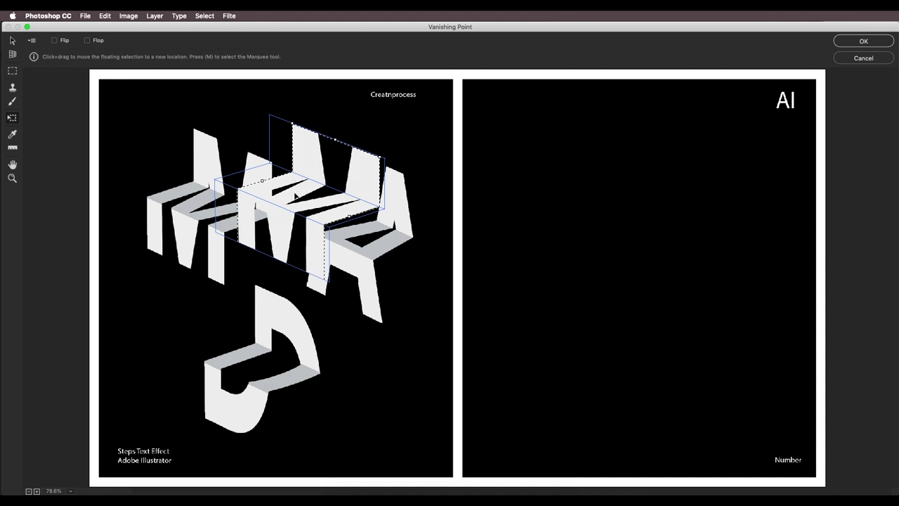
pyautogui.moveTo(262, 181)
pyautogui.mouseDown()
pyautogui.moveTo(246, 184)
pyautogui.moveTo(268, 184)
pyautogui.mouseUp()
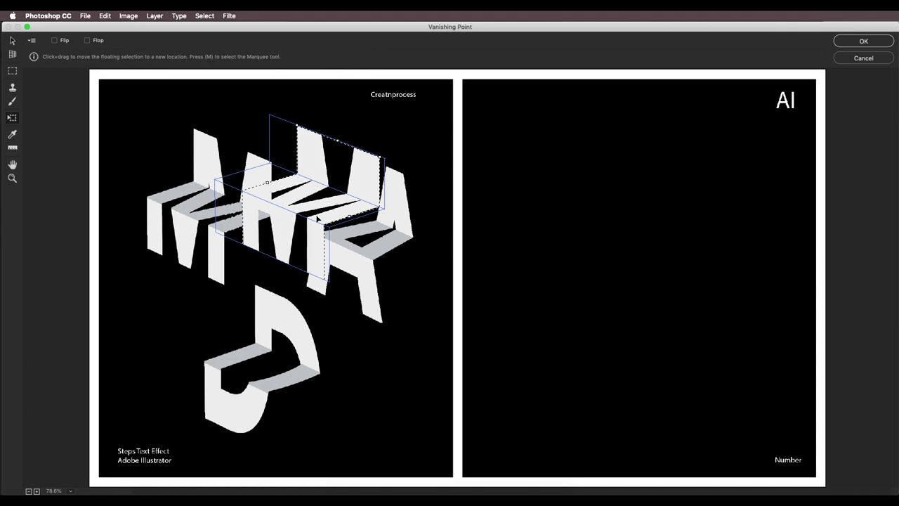
pyautogui.click(881, 45)
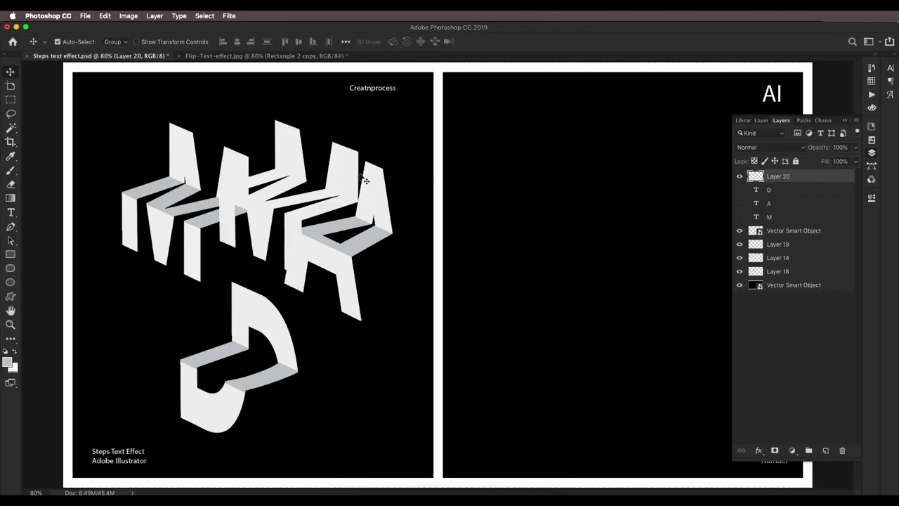
# Step: Move the perspective M onto the right page and load Layer 20's outline as a selection
pyautogui.moveTo(357, 189); pyautogui.dragTo(634, 213)
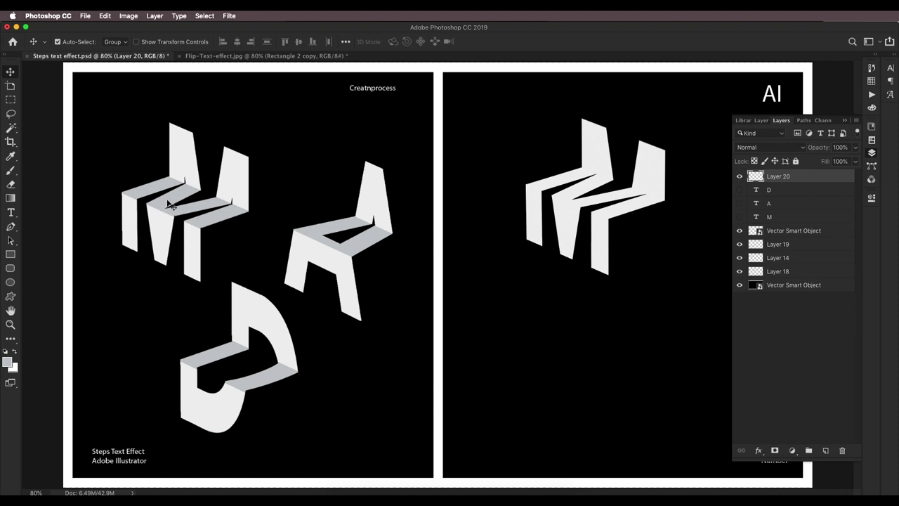
pyautogui.keyDown('super'); pyautogui.click(755, 177); pyautogui.keyUp('super')
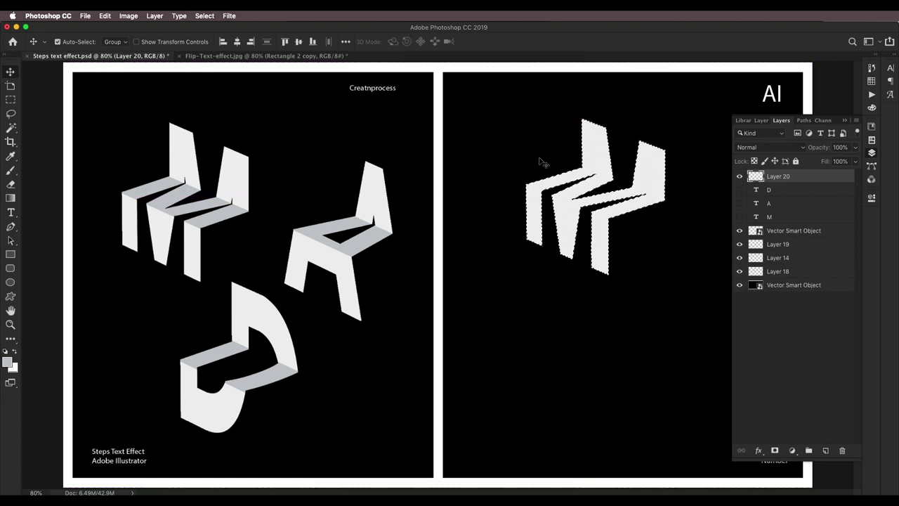
pyautogui.click(10, 156)
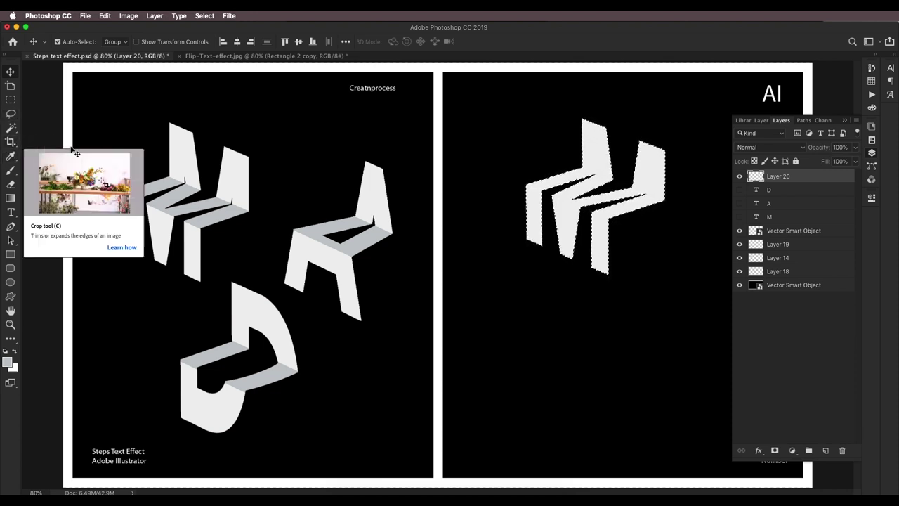
# Step: Intersect a pen path over the M's top faces with the selection (0 feather) and fill it light grey
pyautogui.press('p')
pyautogui.click(578, 167)
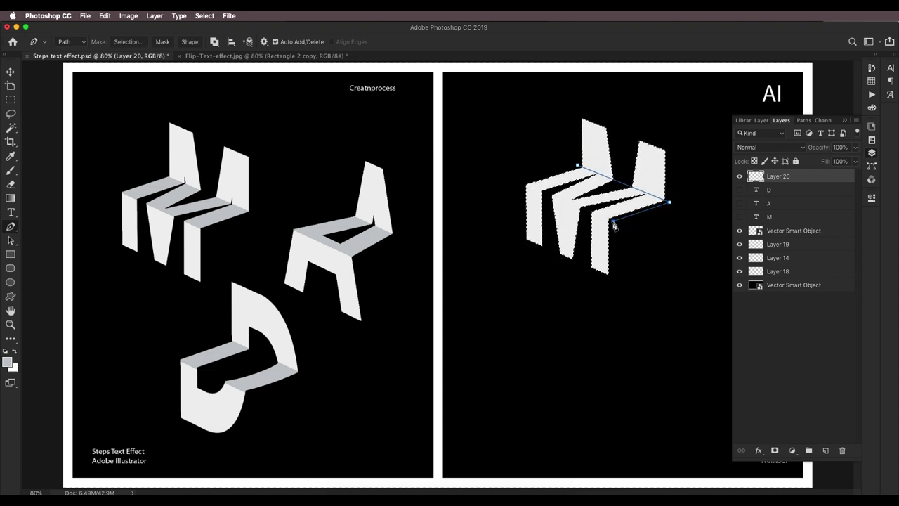
pyautogui.rightClick(583, 179)
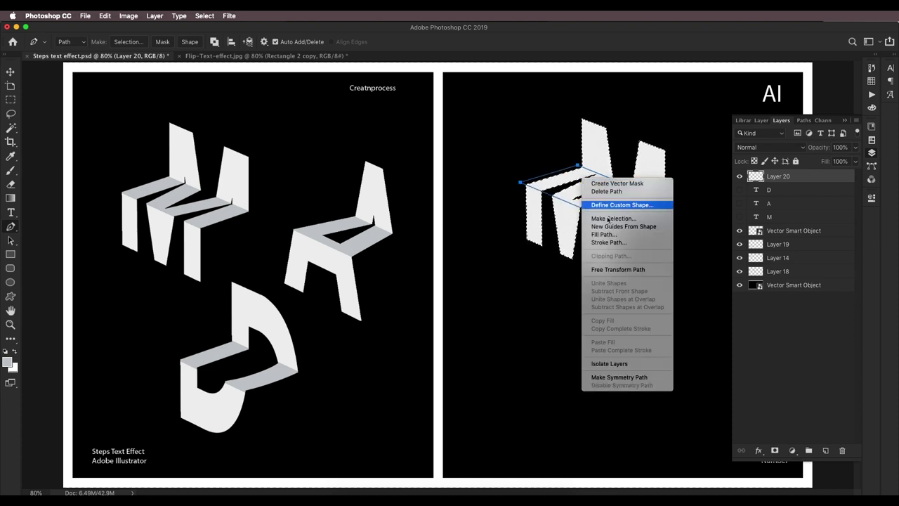
pyautogui.click(612, 219)
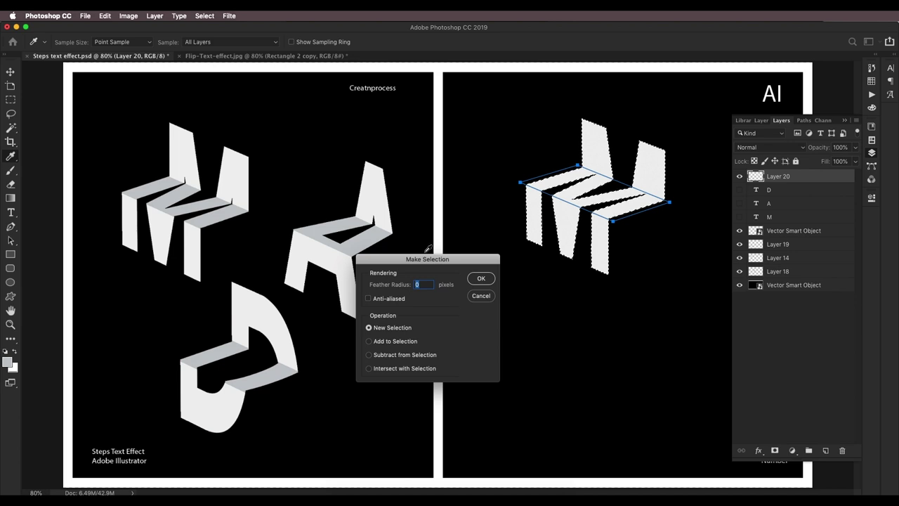
pyautogui.moveTo(430, 259); pyautogui.dragTo(423, 260)
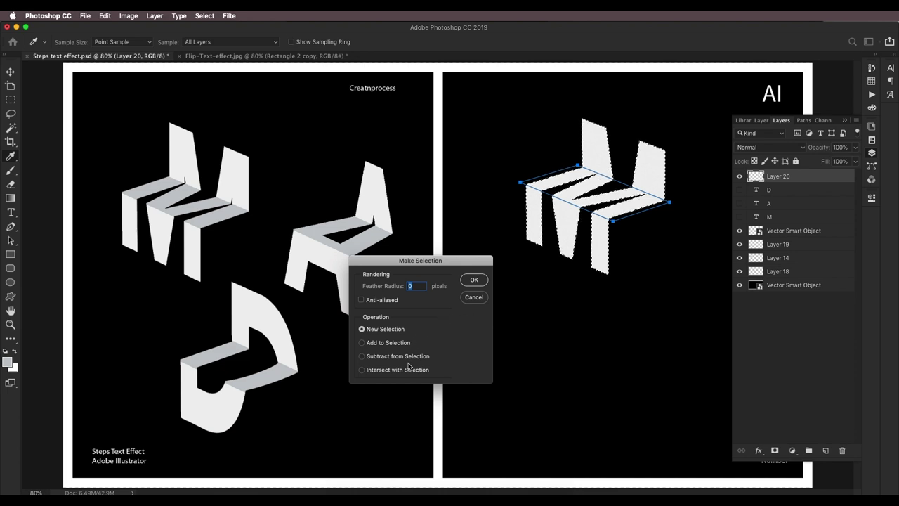
pyautogui.click(363, 370)
pyautogui.click(473, 281)
pyautogui.press('p')
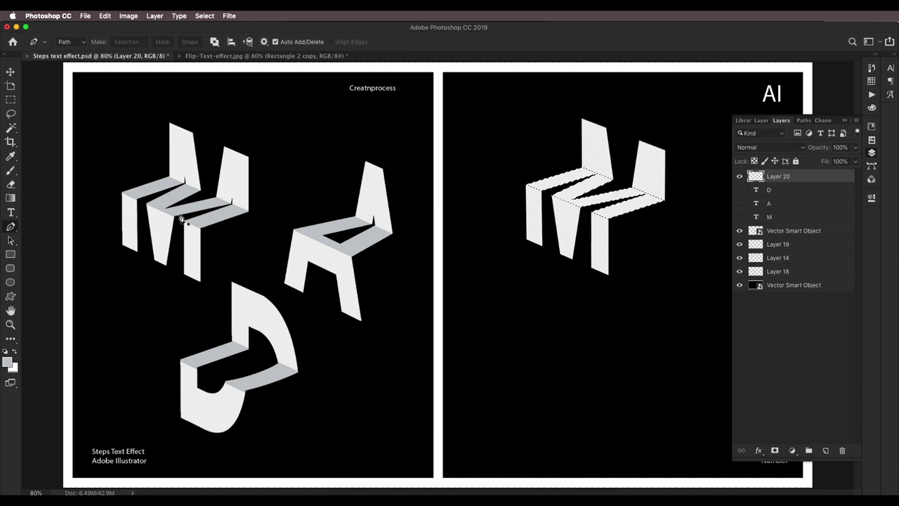
pyautogui.press('i')
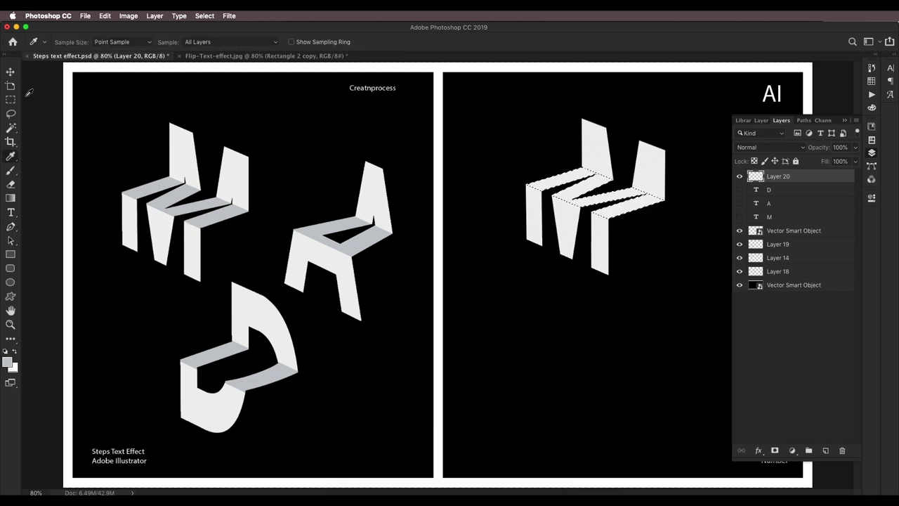
pyautogui.press('v')
pyautogui.hotkey('alt', 'BackSpace')
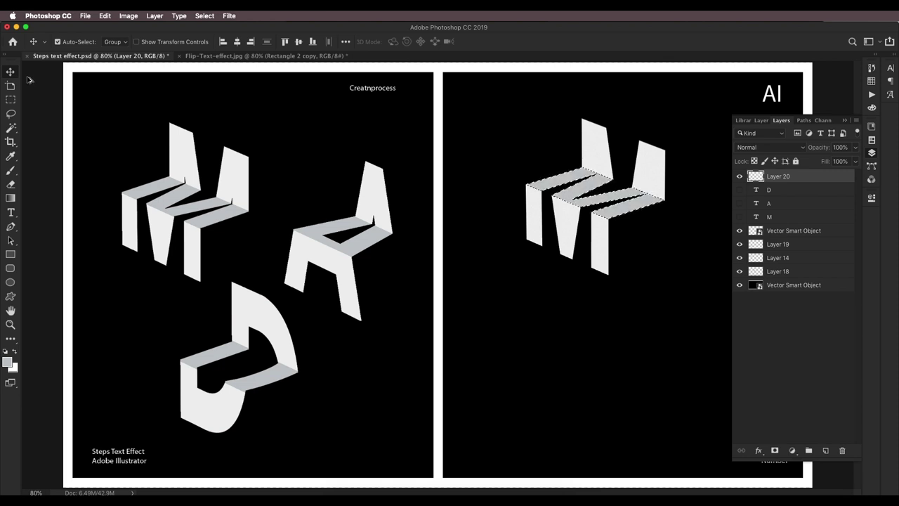
# Step: Deselect and move the shaded M up and to the left
pyautogui.click(57, 42)
pyautogui.press('super+d')
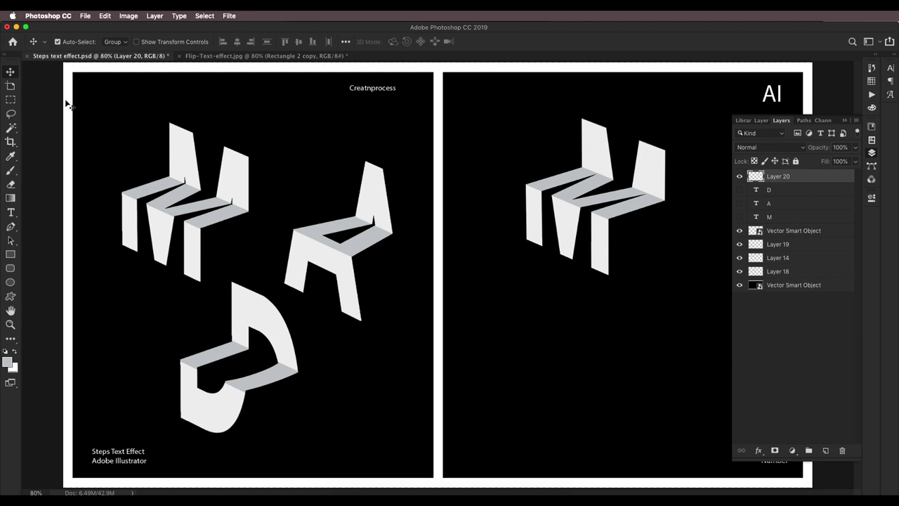
pyautogui.moveTo(662, 193); pyautogui.dragTo(625, 182)
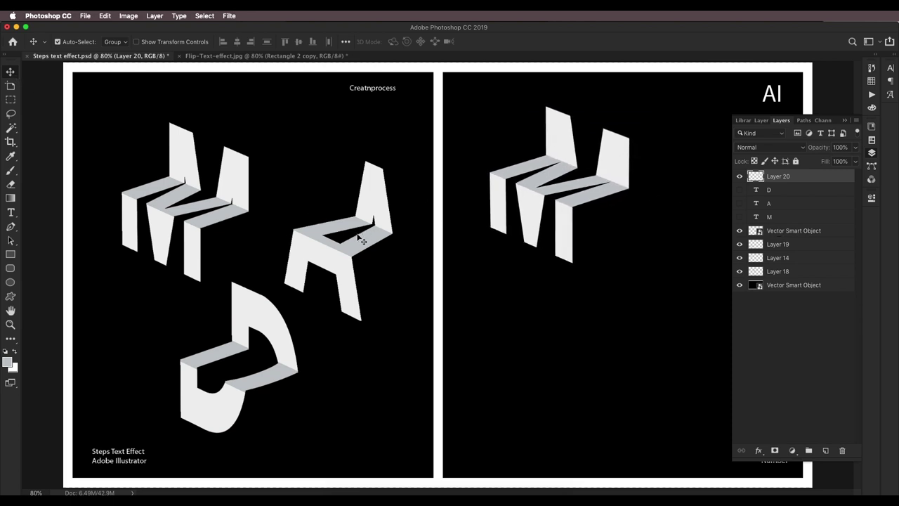
# Step: Show the A, nudge it down, copy its pixels, then hide it and deselect
pyautogui.click(738, 204)
pyautogui.moveTo(566, 302); pyautogui.dragTo(573, 328)
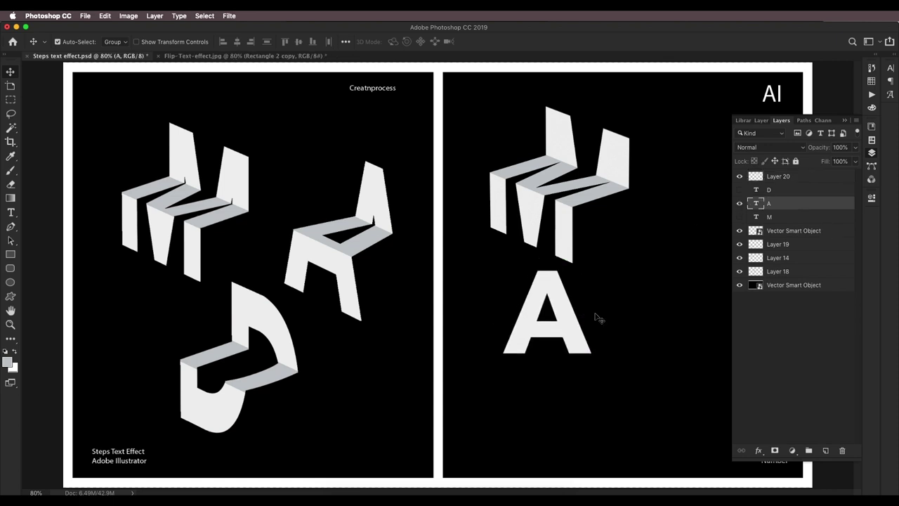
pyautogui.keyDown('super'); pyautogui.click(755, 205); pyautogui.keyUp('super')
pyautogui.press('super')
pyautogui.click(739, 203)
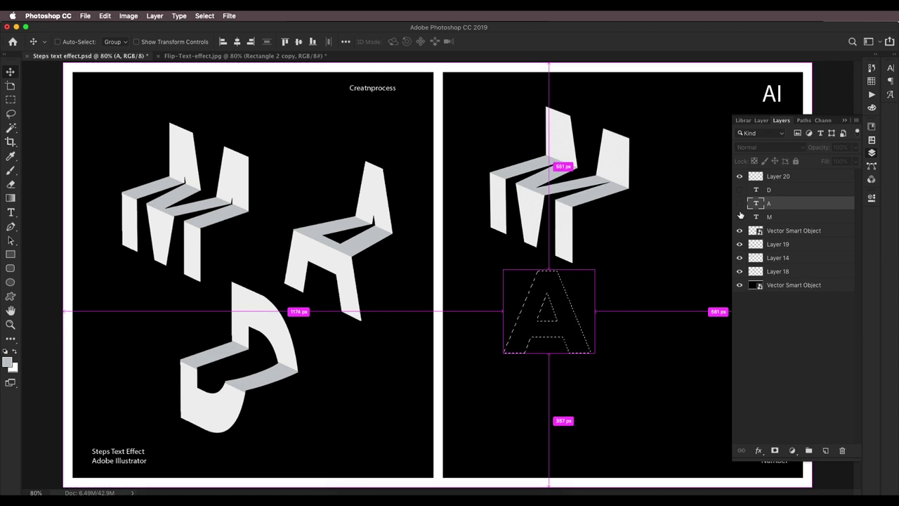
pyautogui.press('super+d')
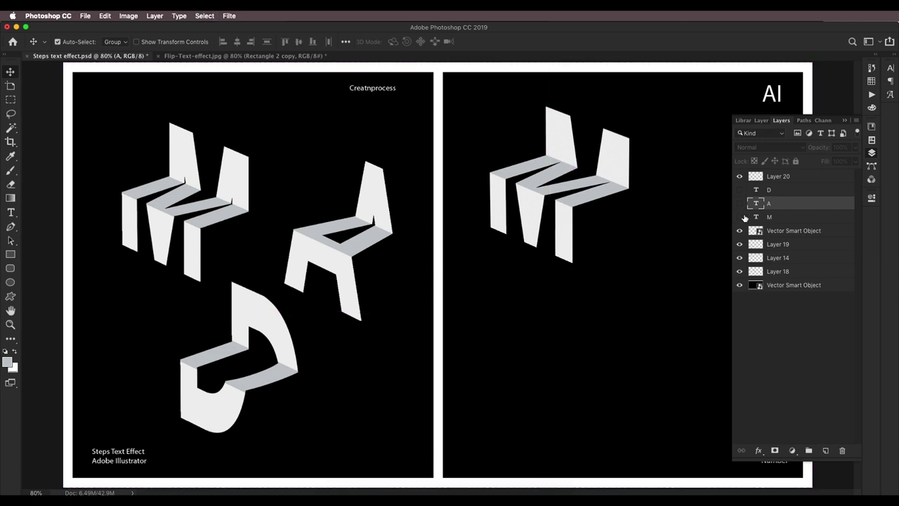
# Step: Add an empty Layer 21 above Layer 20 and make it the working layer
pyautogui.click(807, 181)
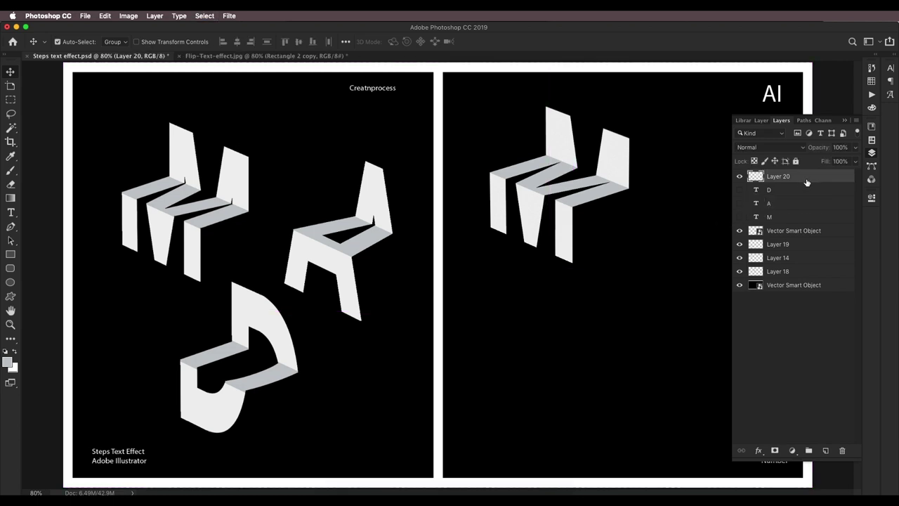
pyautogui.click(828, 450)
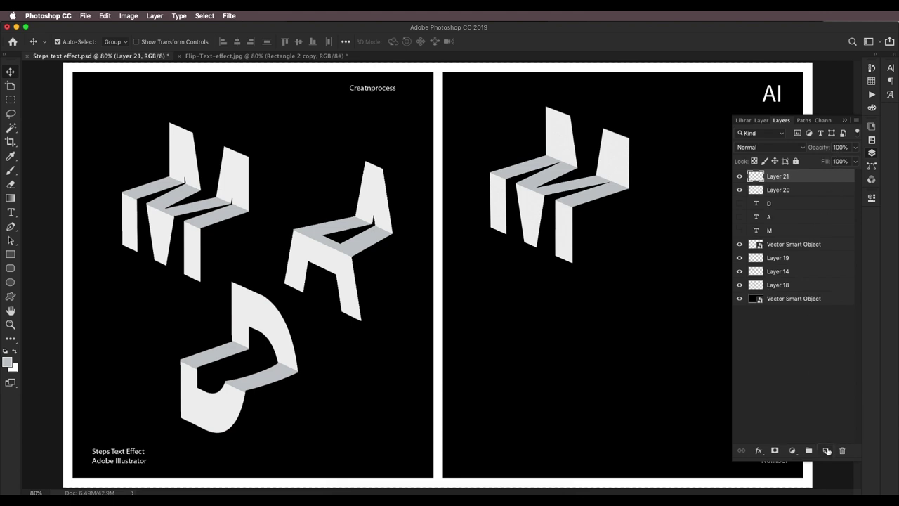
pyautogui.click(772, 191)
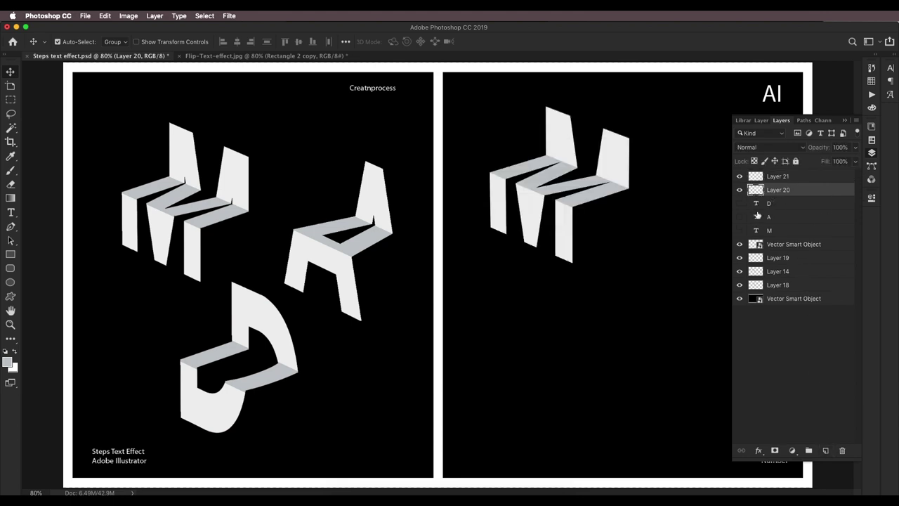
pyautogui.click(781, 177)
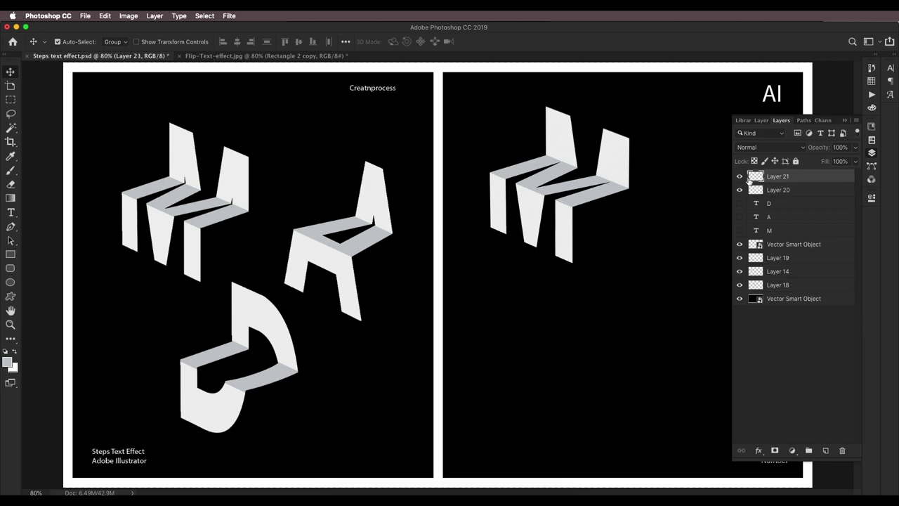
pyautogui.click(229, 15)
# Step: In Vanishing Point, paste the copied A onto the perspective plane
pyautogui.click(254, 102)
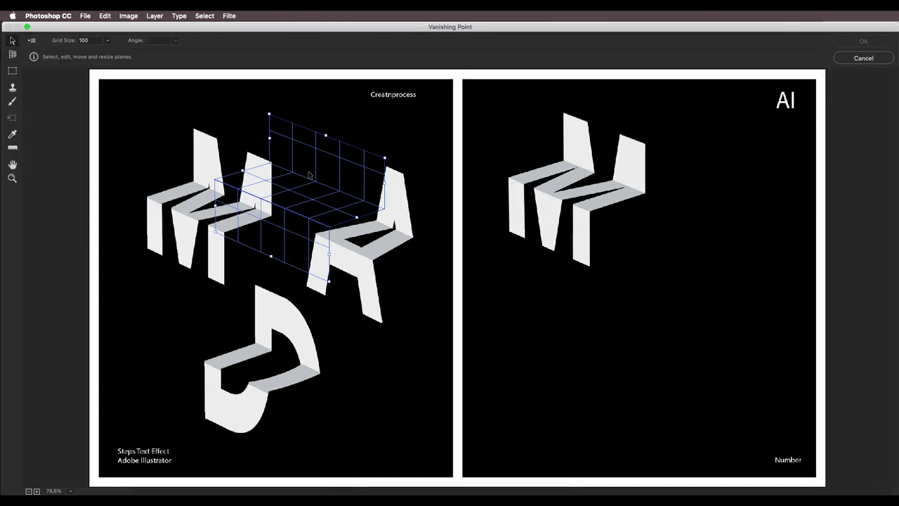
pyautogui.press('alt')
pyautogui.press('super+v')
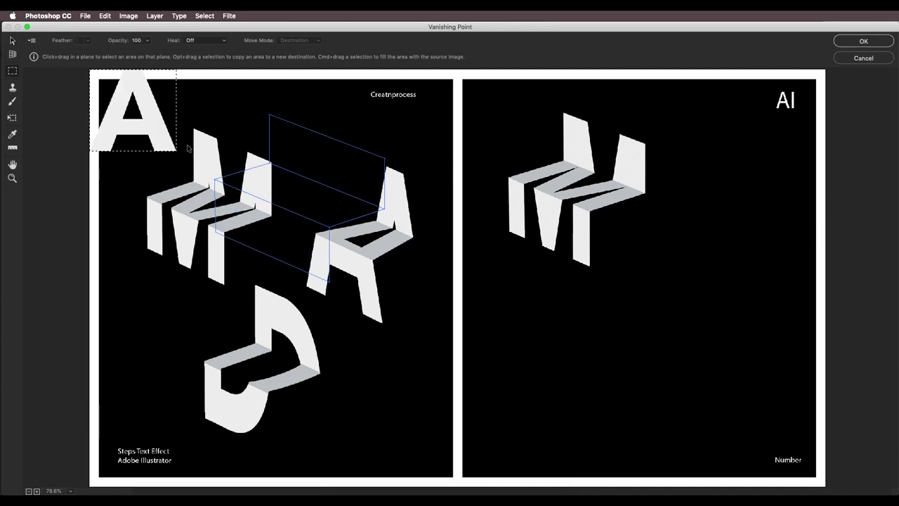
pyautogui.moveTo(171, 140); pyautogui.dragTo(346, 199)
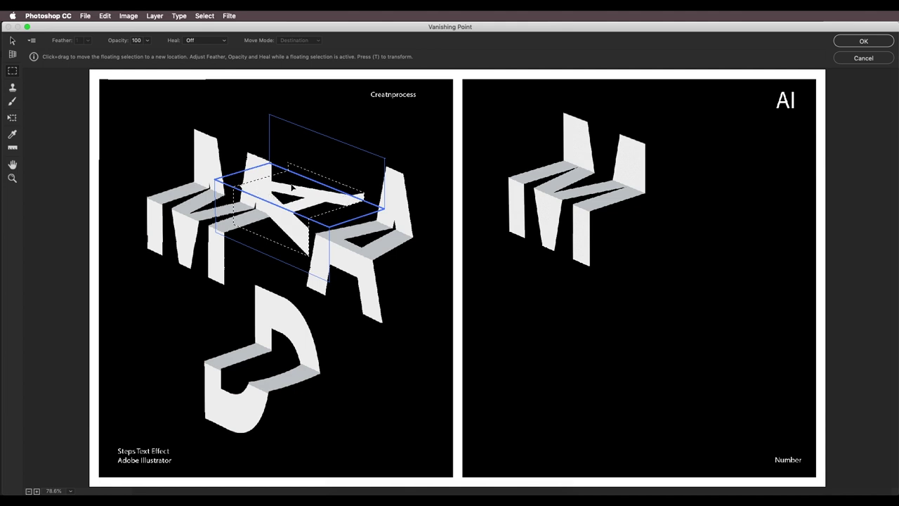
# Step: Rotate and stretch the A to fit the plane, apply, and move it beside the M
pyautogui.press('t')
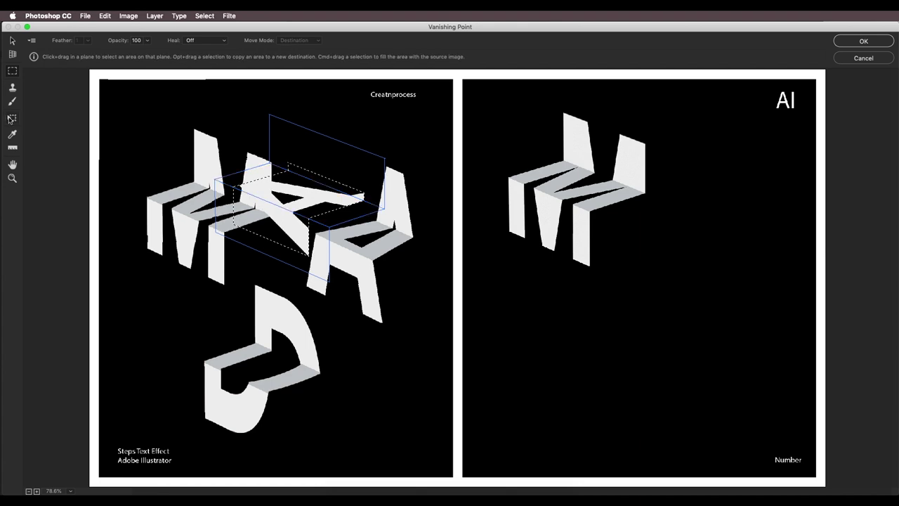
pyautogui.moveTo(283, 154); pyautogui.dragTo(400, 205)
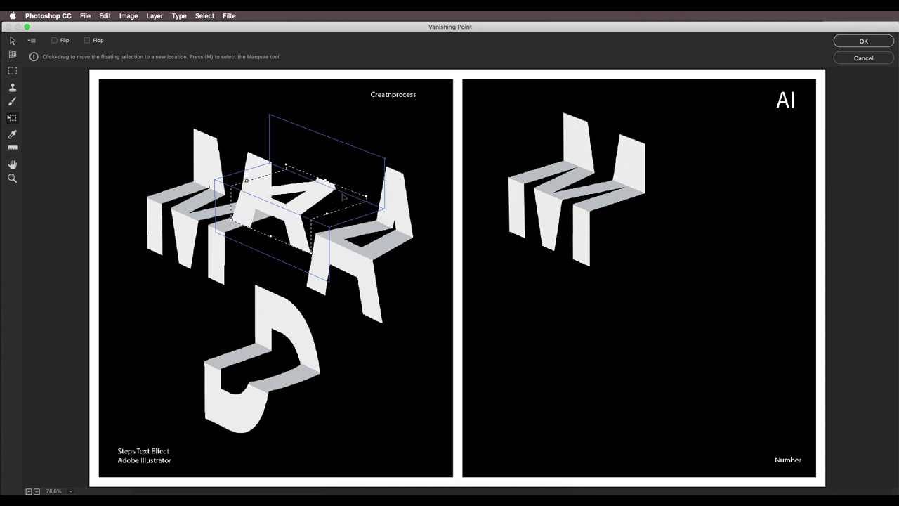
pyautogui.moveTo(327, 181); pyautogui.dragTo(337, 159)
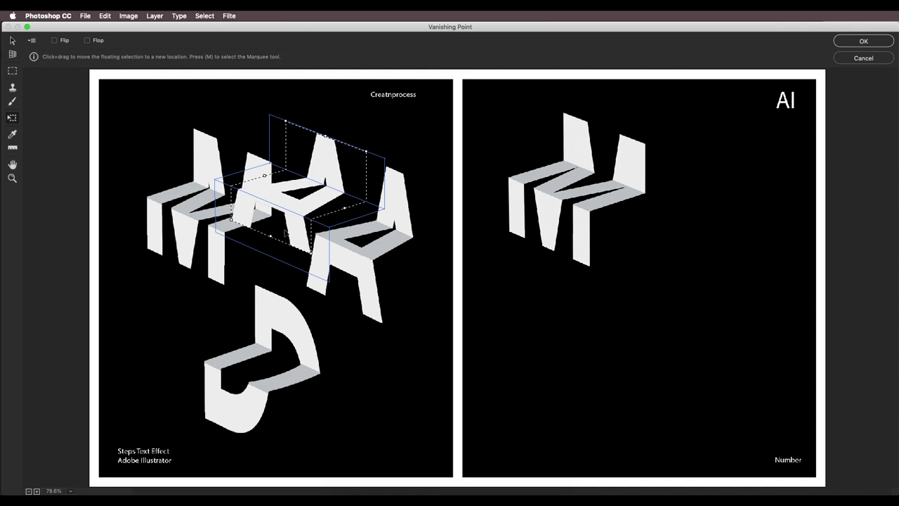
pyautogui.moveTo(276, 239); pyautogui.dragTo(276, 251)
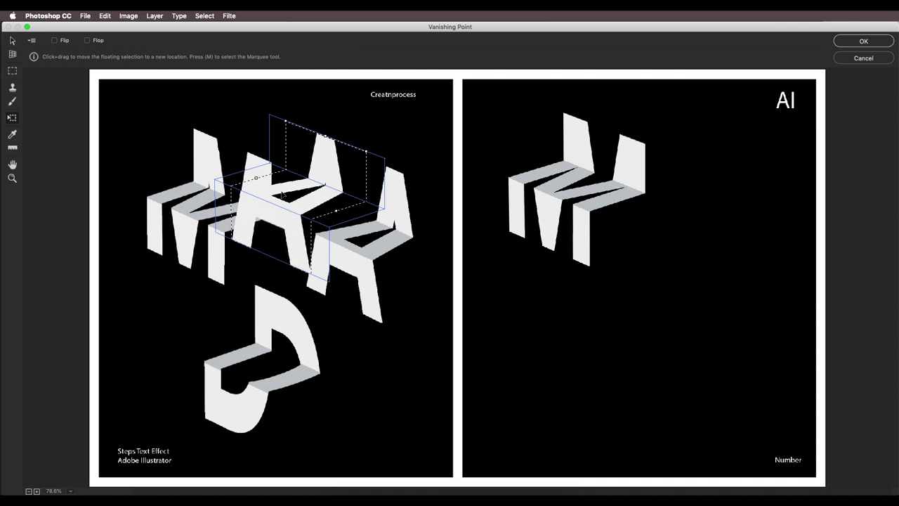
pyautogui.moveTo(256, 178); pyautogui.dragTo(262, 180)
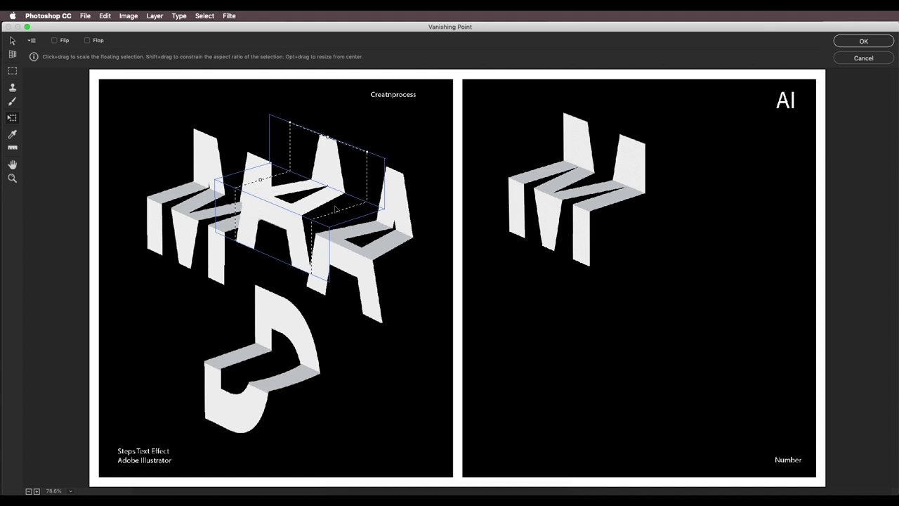
pyautogui.click(864, 40)
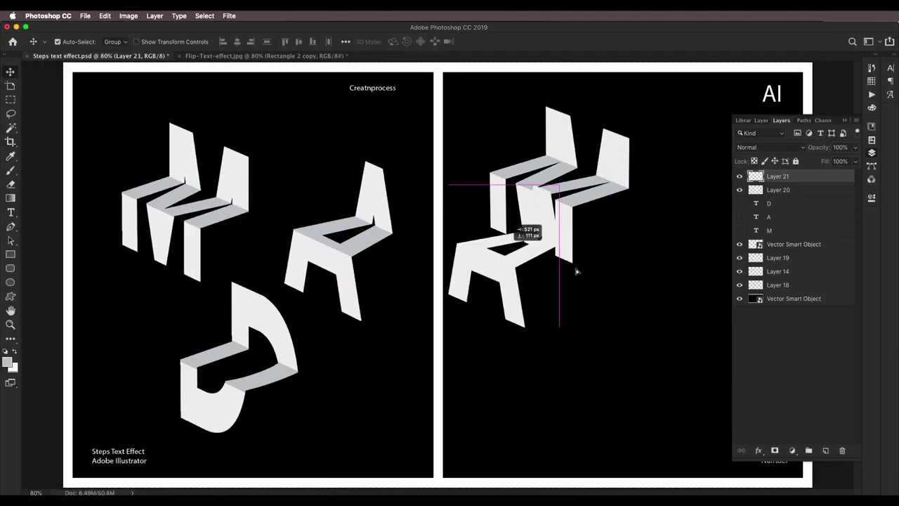
pyautogui.moveTo(504, 253); pyautogui.dragTo(692, 239)
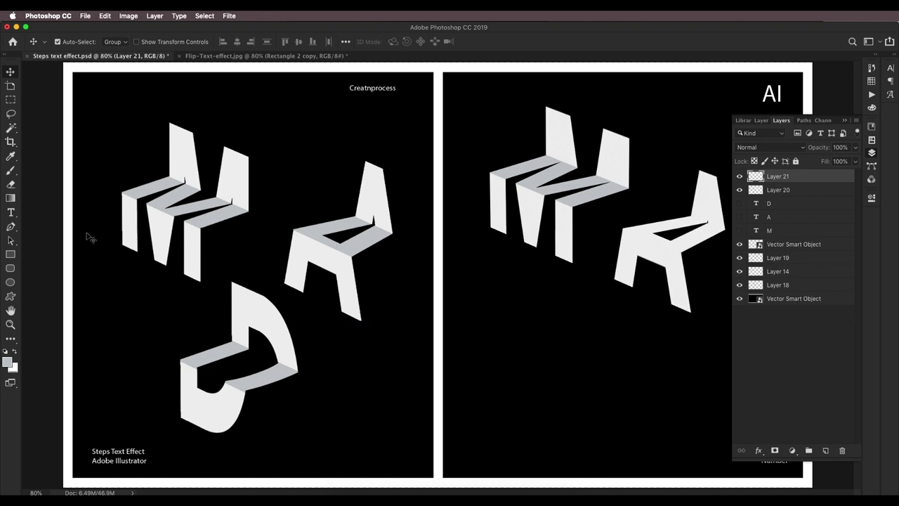
# Step: Outline the A's top face with a closed four-corner Pen path
pyautogui.press('p')
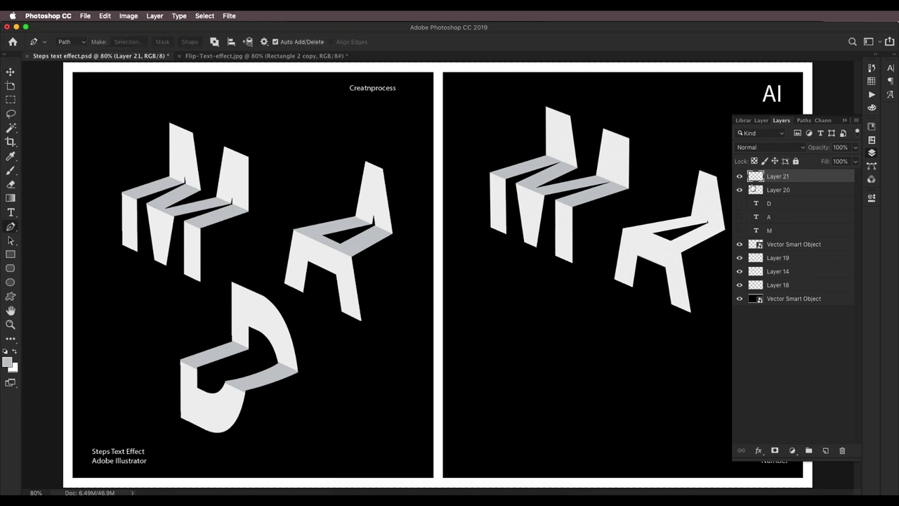
pyautogui.keyDown('super'); pyautogui.click(755, 178); pyautogui.keyUp('super')
pyautogui.click(686, 214)
pyautogui.click(729, 230)
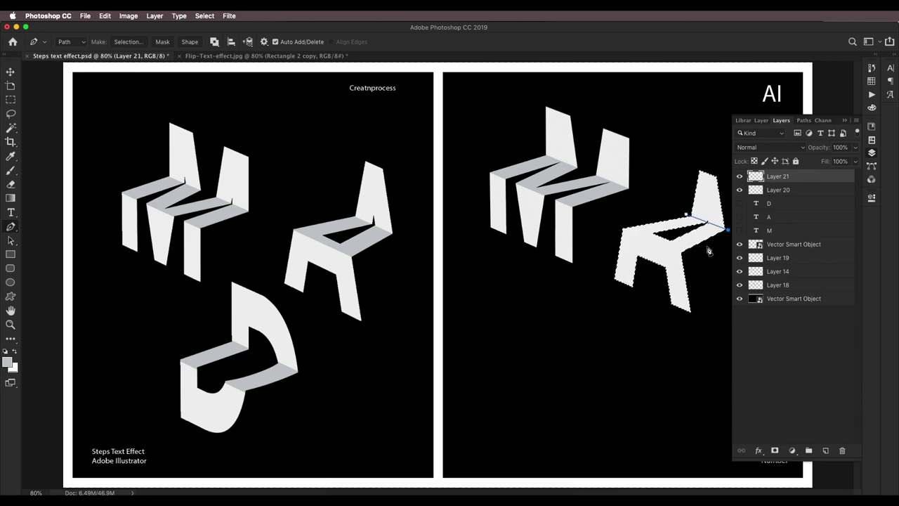
pyautogui.click(684, 253)
pyautogui.click(620, 229)
pyautogui.click(687, 214)
# Step: Intersect the path with the A's outline, shade it grey, then show and select the D
pyautogui.rightClick(687, 219)
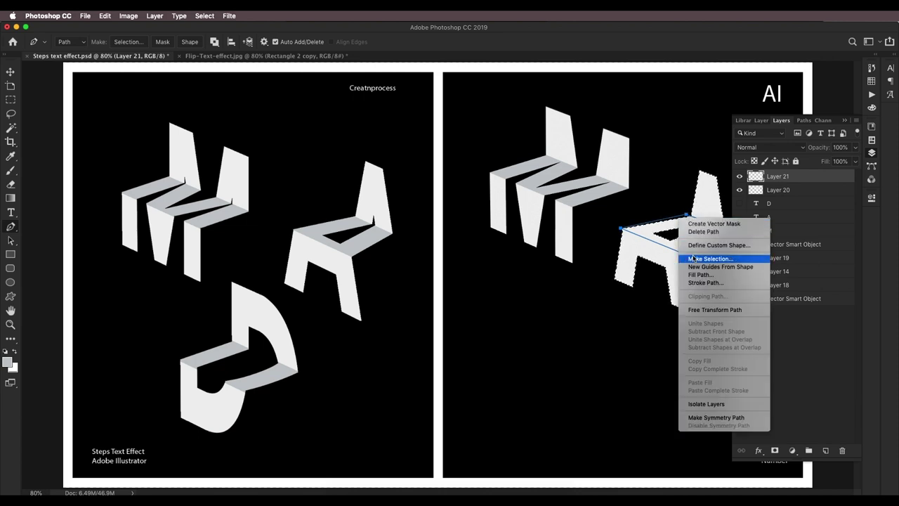
pyautogui.click(730, 258)
pyautogui.click(396, 369)
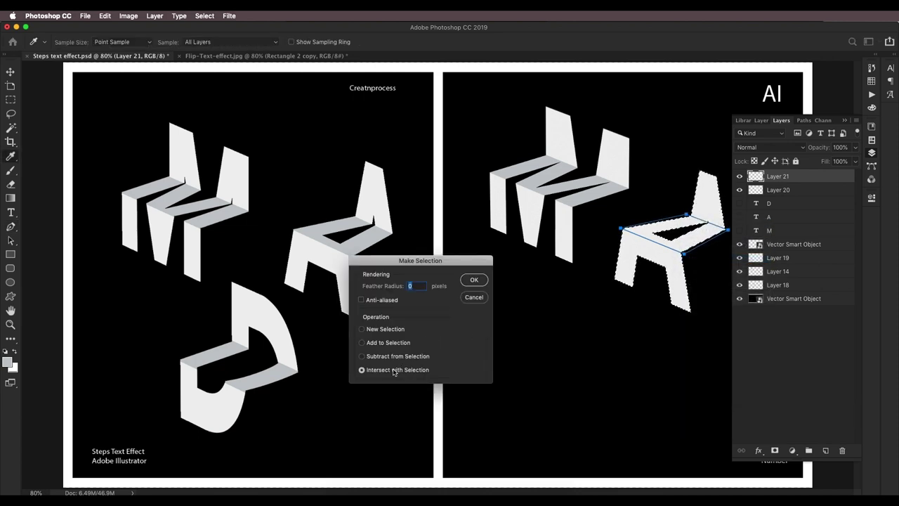
pyautogui.click(473, 281)
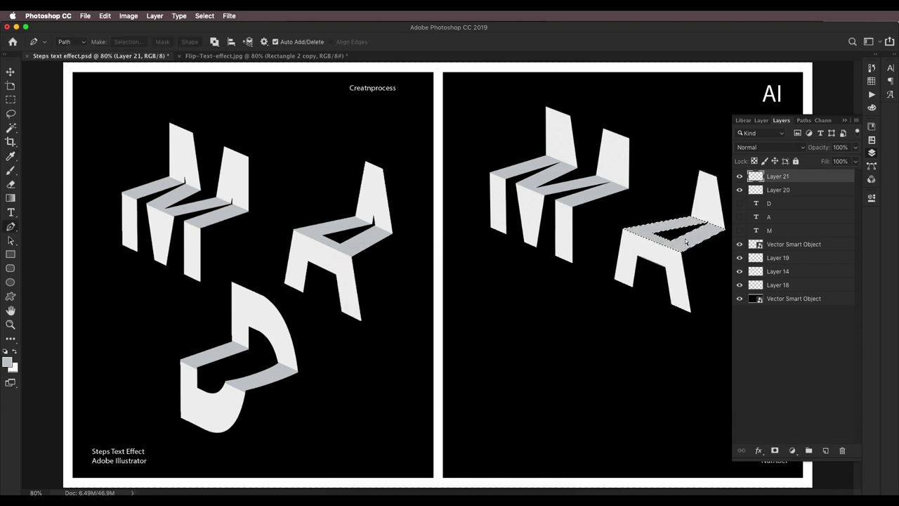
pyautogui.press('super+d')
pyautogui.click(739, 203)
pyautogui.keyDown('super'); pyautogui.click(755, 205); pyautogui.keyUp('super')
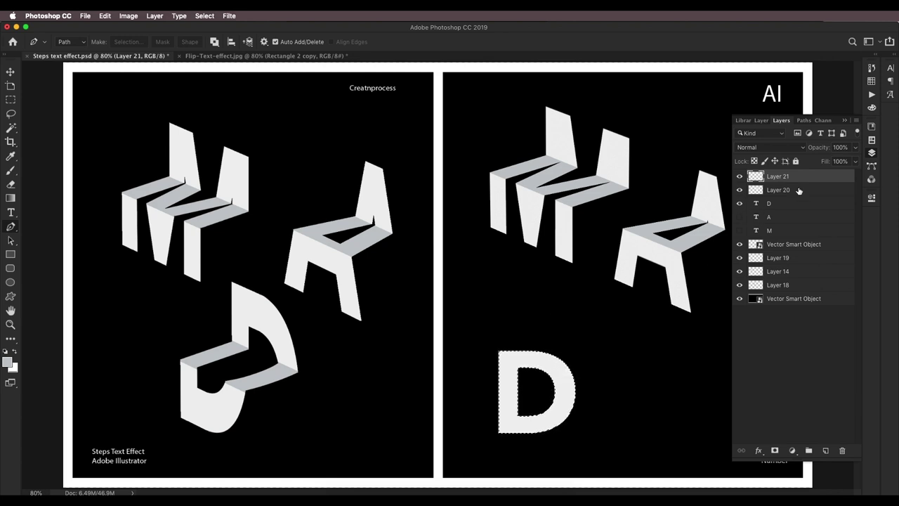
# Step: Hide the flat D text layer and add a new empty layer for it
pyautogui.click(770, 205)
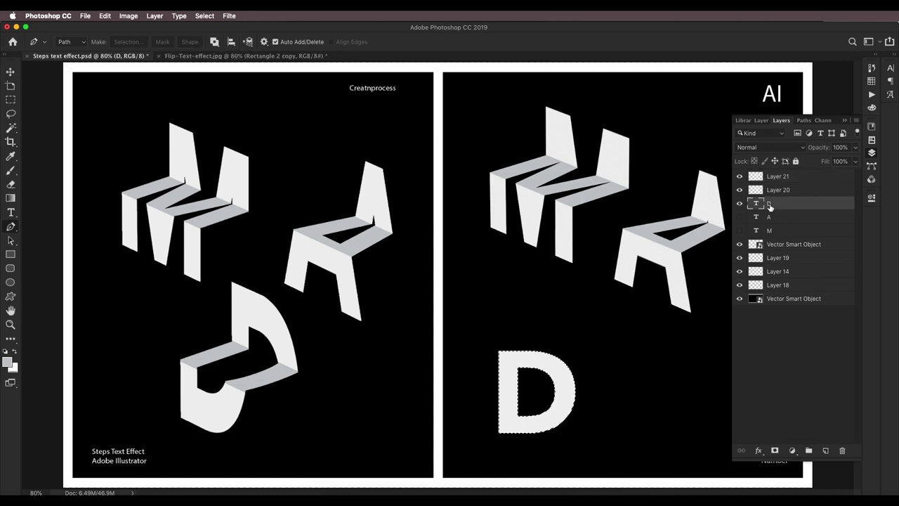
pyautogui.press('super+comma')
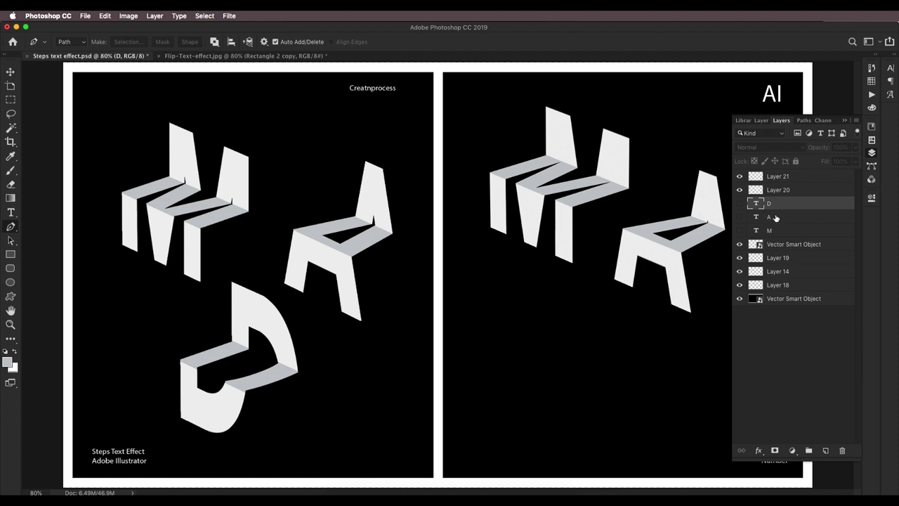
pyautogui.click(827, 450)
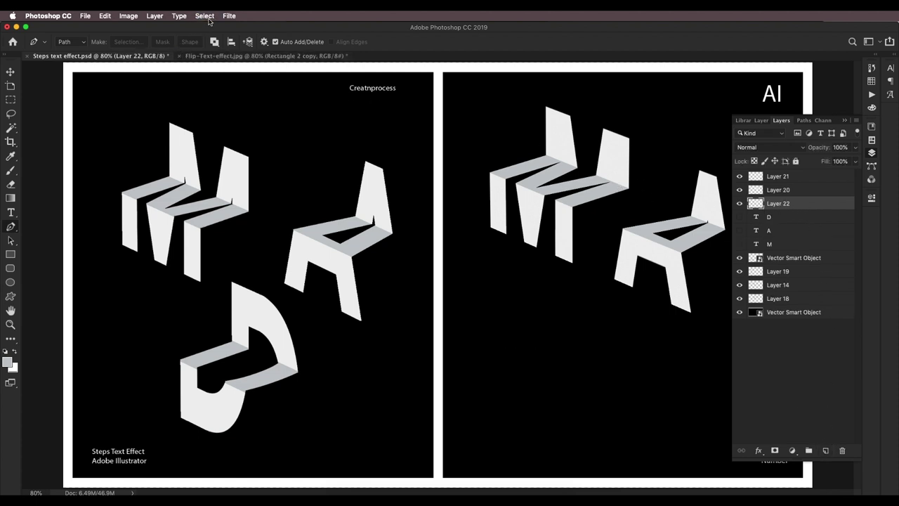
# Step: Paste the D into Vanishing Point and drop it onto the perspective plane
pyautogui.click(231, 16)
pyautogui.click(267, 101)
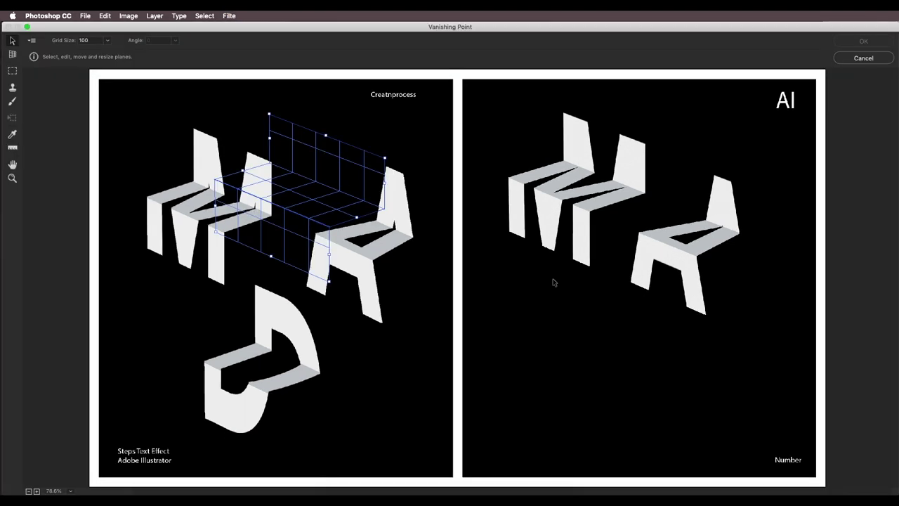
pyautogui.press('super+v')
pyautogui.moveTo(154, 120); pyautogui.dragTo(334, 219)
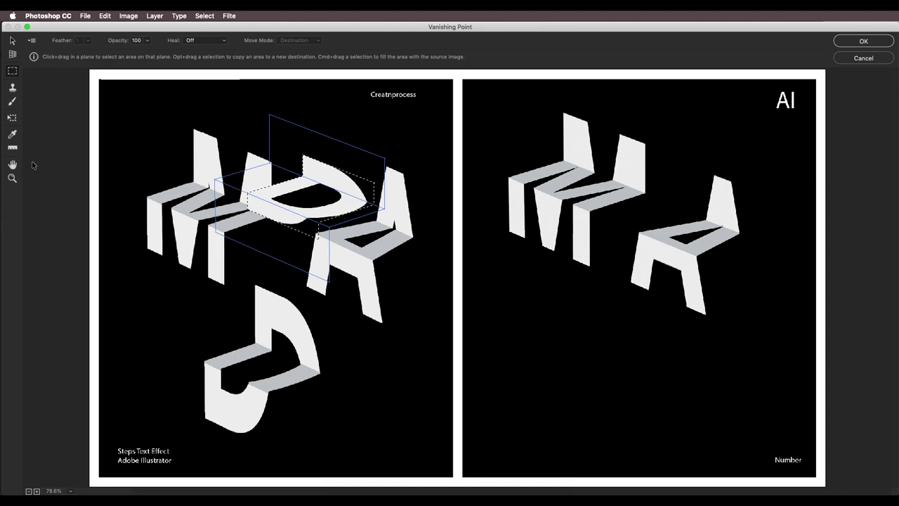
# Step: Stretch and rescale the perspective D to fit the plane, then apply it
pyautogui.click(13, 118)
pyautogui.moveTo(338, 168); pyautogui.dragTo(333, 152)
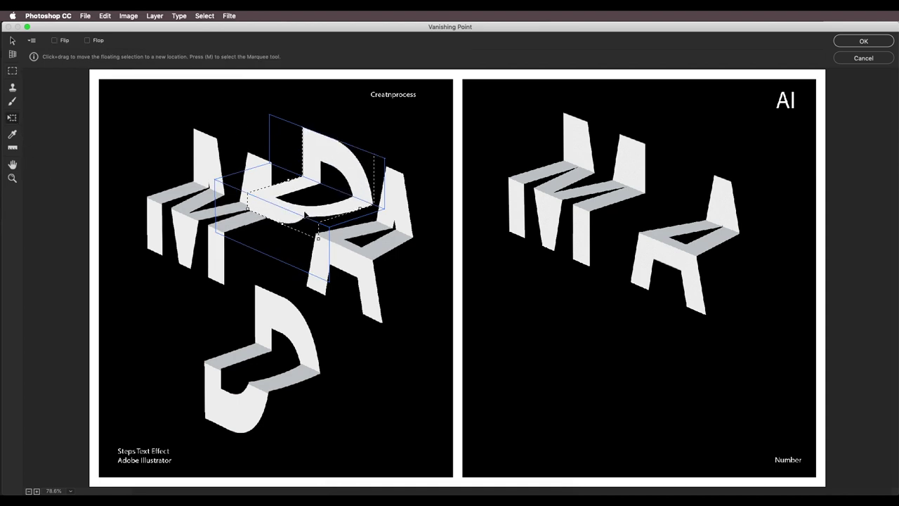
pyautogui.moveTo(284, 225); pyautogui.dragTo(285, 247)
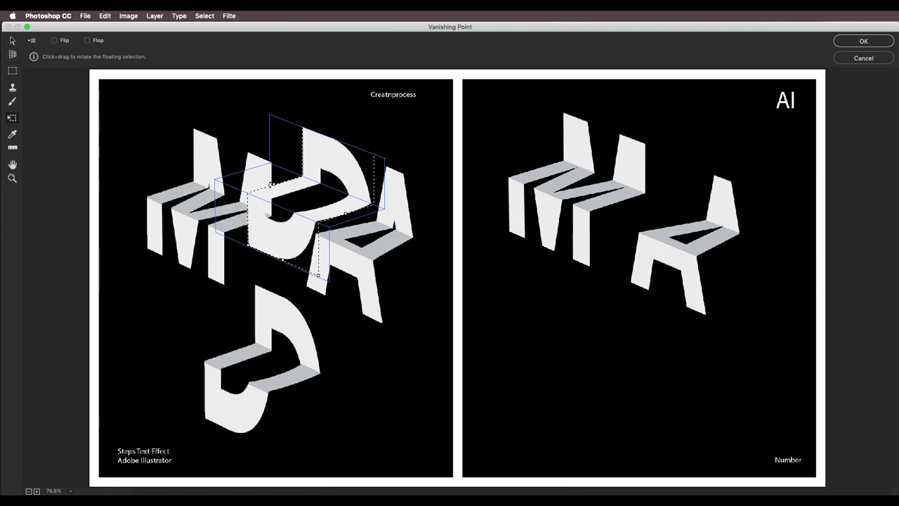
pyautogui.moveTo(274, 188); pyautogui.dragTo(281, 188)
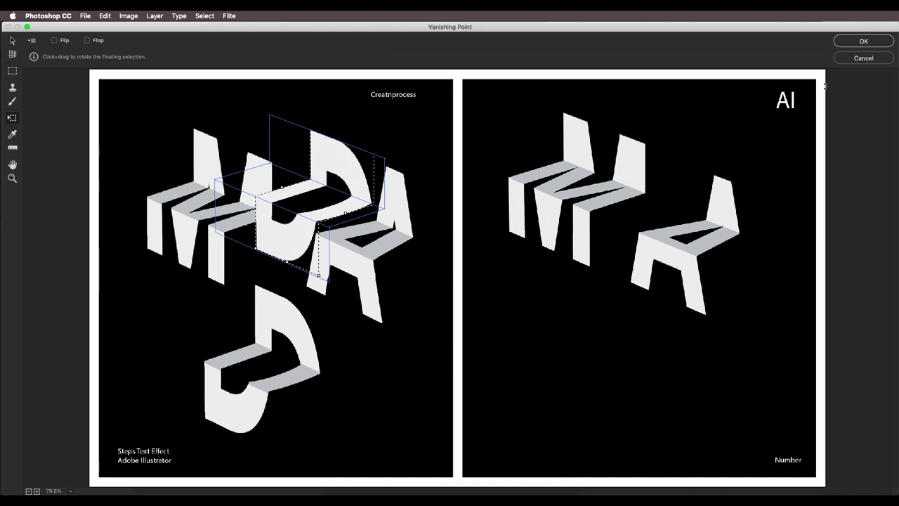
pyautogui.click(845, 41)
pyautogui.moveTo(323, 204); pyautogui.dragTo(395, 229)
pyautogui.press('Escape')
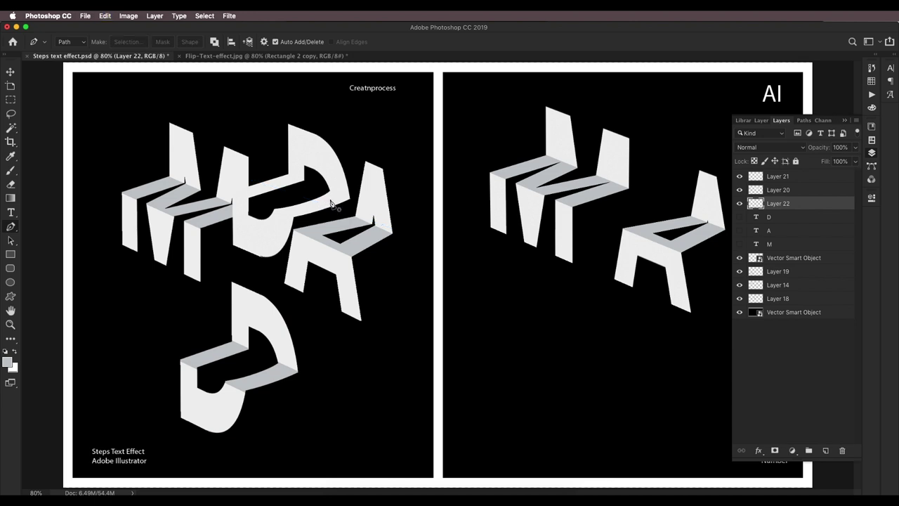
# Step: Move the D below the A on the right poster and outline its top face
pyautogui.press('v')
pyautogui.moveTo(336, 188); pyautogui.dragTo(603, 357)
pyautogui.press('p')
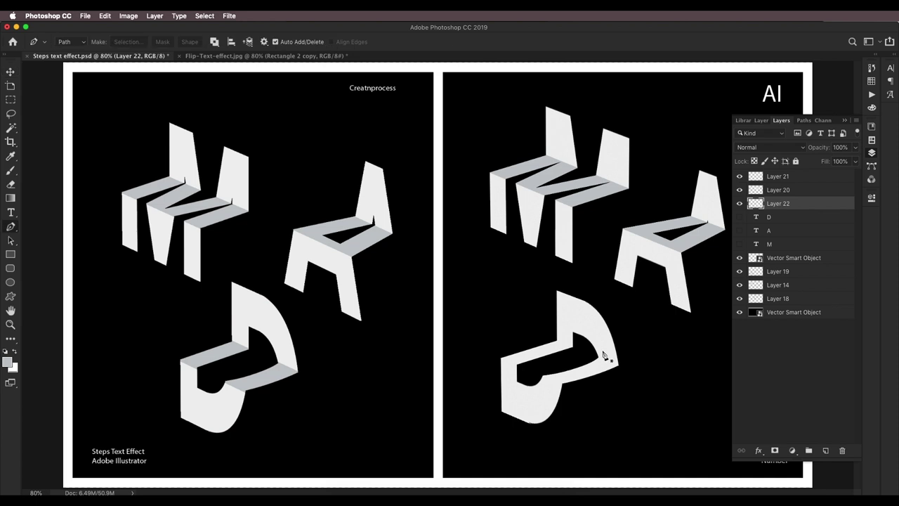
pyautogui.keyDown('super'); pyautogui.click(755, 203); pyautogui.keyUp('super')
pyautogui.click(552, 338)
pyautogui.click(623, 366)
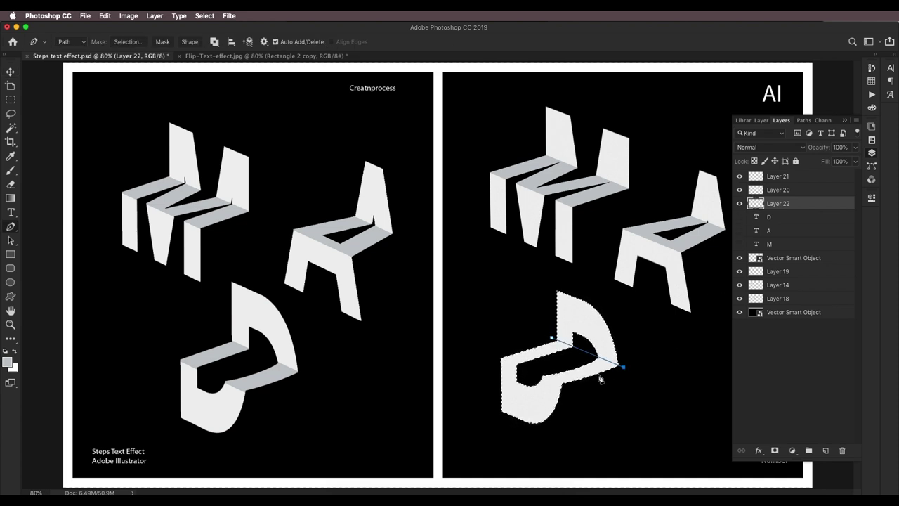
pyautogui.click(565, 386)
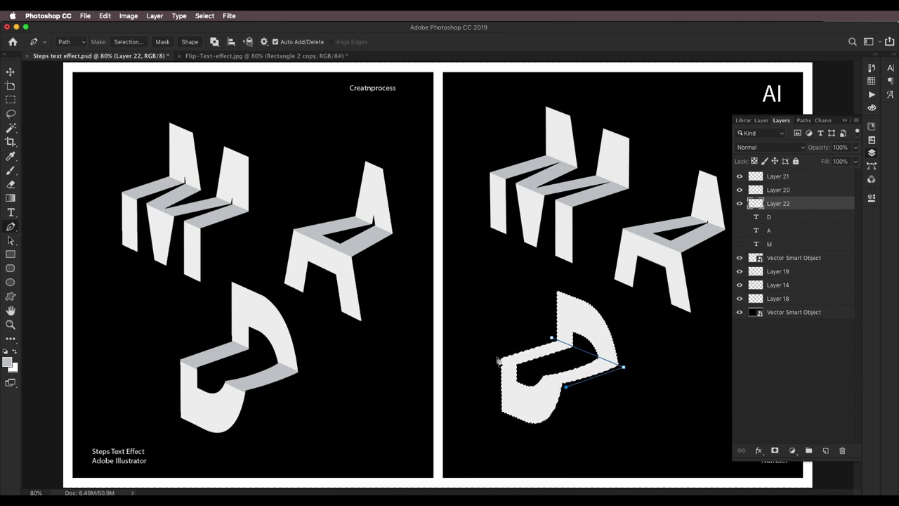
# Step: Make the D's top-face path a selection intersected with its outline, then deselect
pyautogui.rightClick(551, 344)
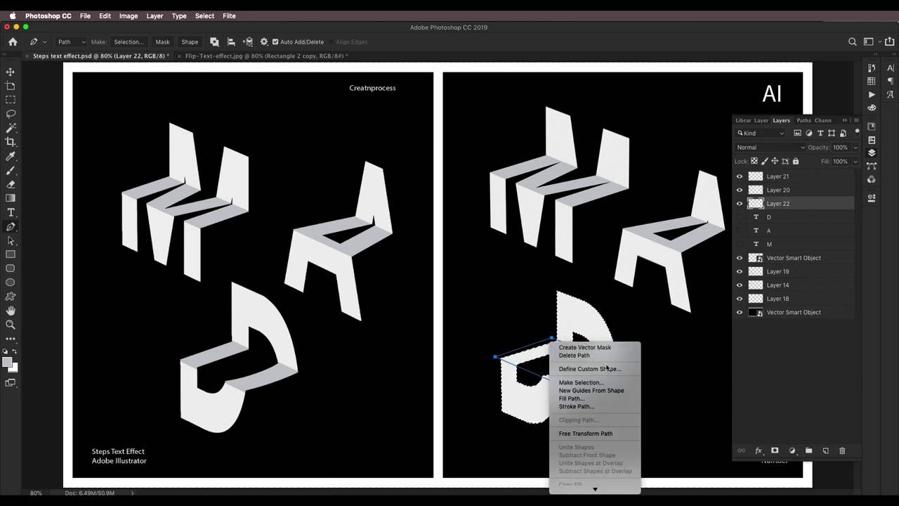
pyautogui.click(604, 382)
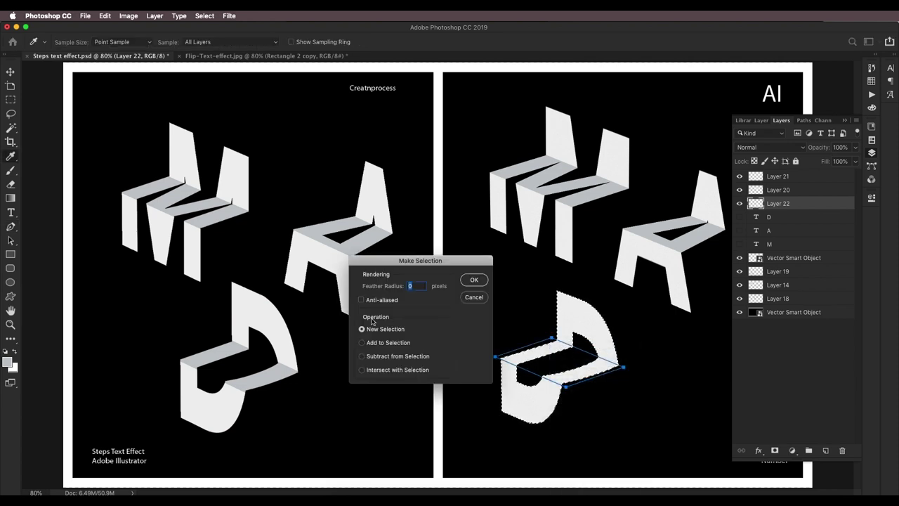
pyautogui.click(375, 370)
pyautogui.click(474, 280)
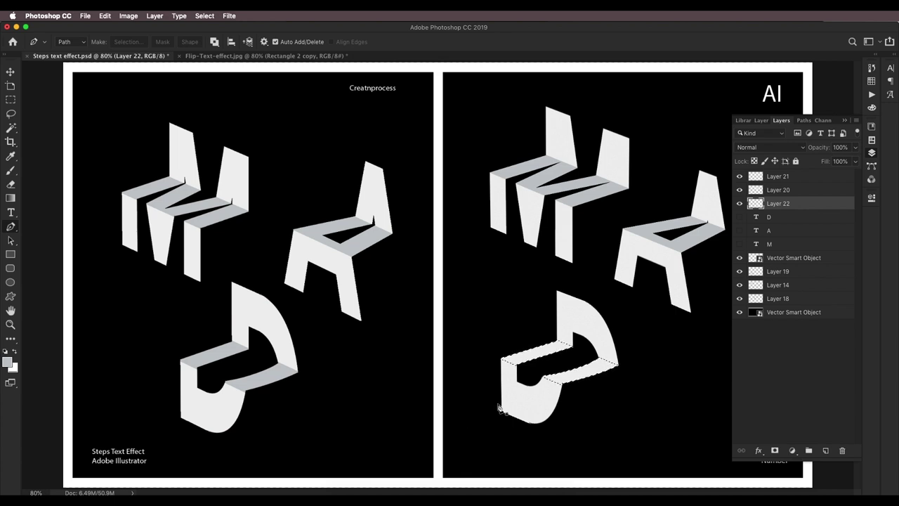
pyautogui.press('super+d')
# Step: Nudge the D slightly up-left and switch to the Flip-Text-effect document
pyautogui.click(10, 73)
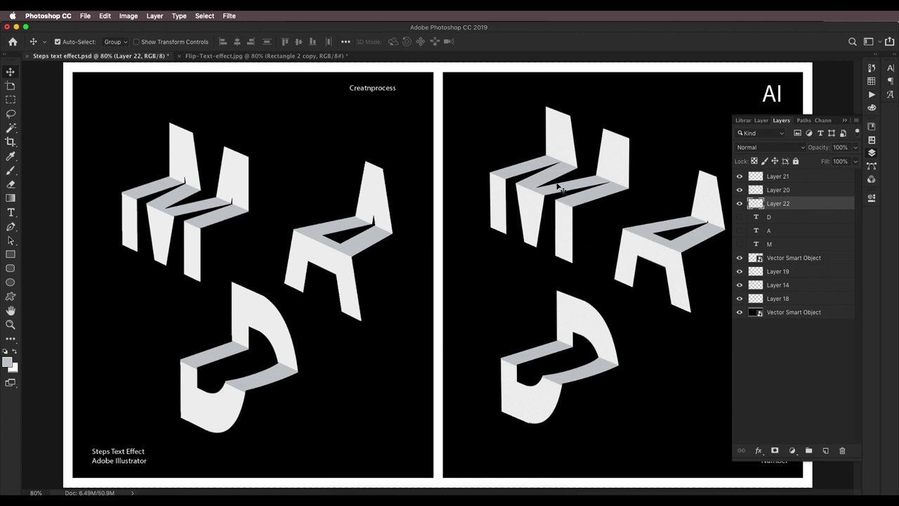
pyautogui.moveTo(577, 316)
pyautogui.mouseDown()
pyautogui.moveTo(572, 299)
pyautogui.moveTo(571, 309)
pyautogui.mouseUp()
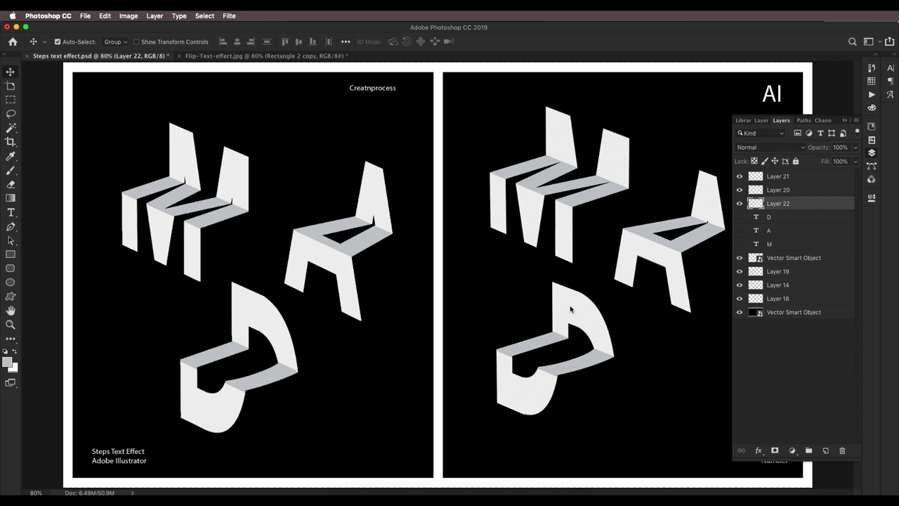
pyautogui.hotkey('ctrl', 'Tab')
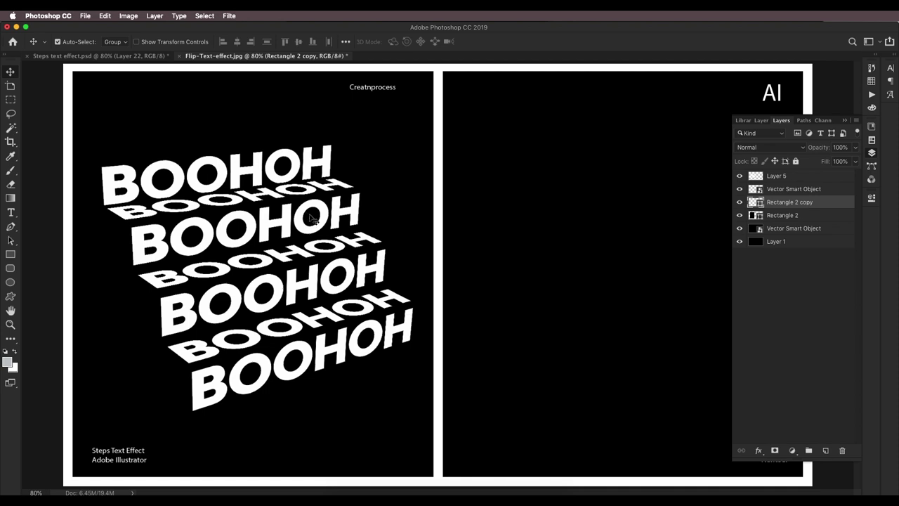
# Step: Add empty Layer 6 above Layer 5 and launch Filter > Vanishing Point
pyautogui.click(846, 121)
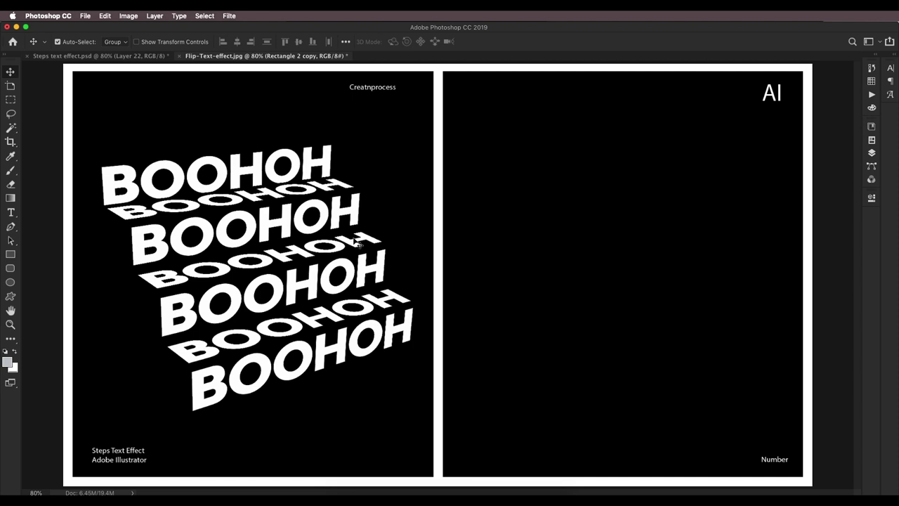
pyautogui.press('F7')
pyautogui.click(773, 180)
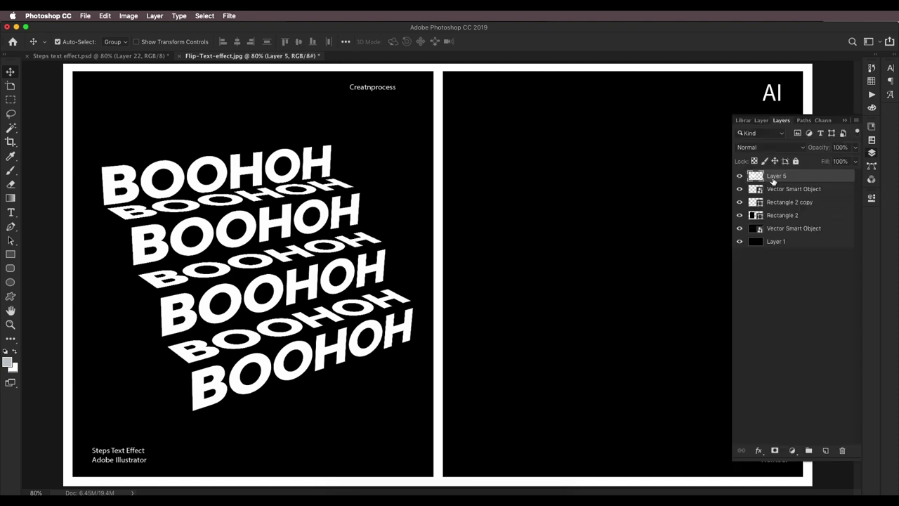
pyautogui.click(826, 451)
pyautogui.click(846, 122)
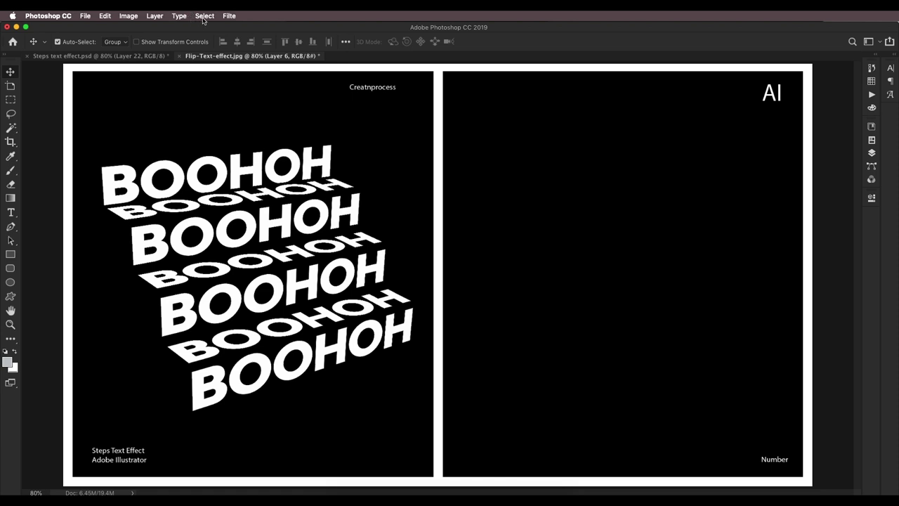
pyautogui.click(229, 15)
pyautogui.click(252, 102)
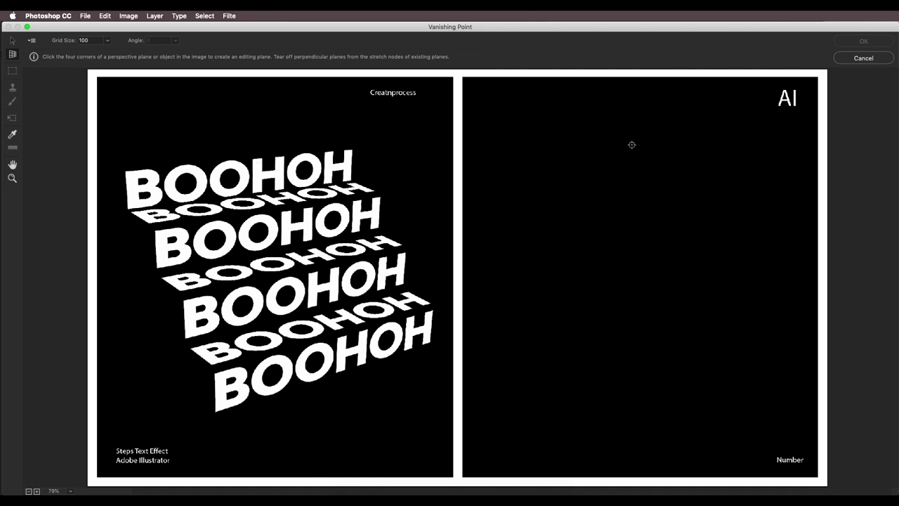
# Step: Place a four-corner perspective plane across the upper right artboard
pyautogui.click(698, 143)
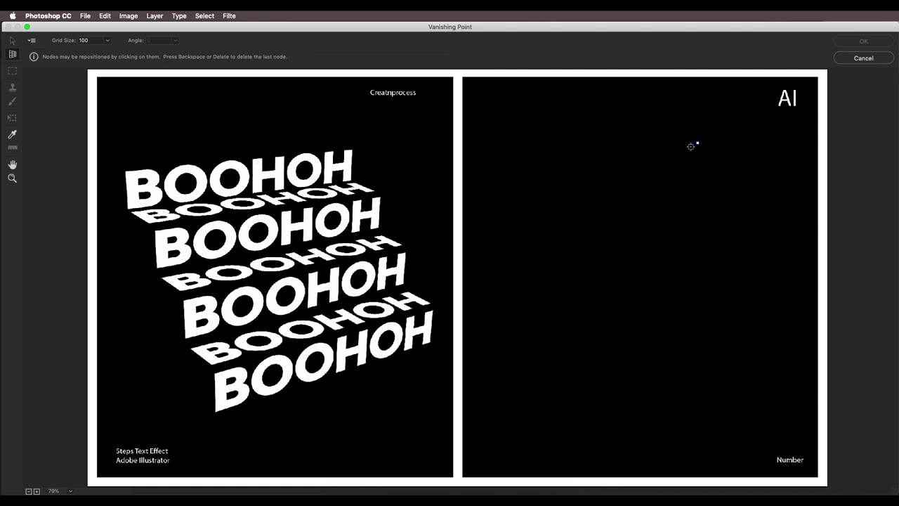
pyautogui.click(473, 165)
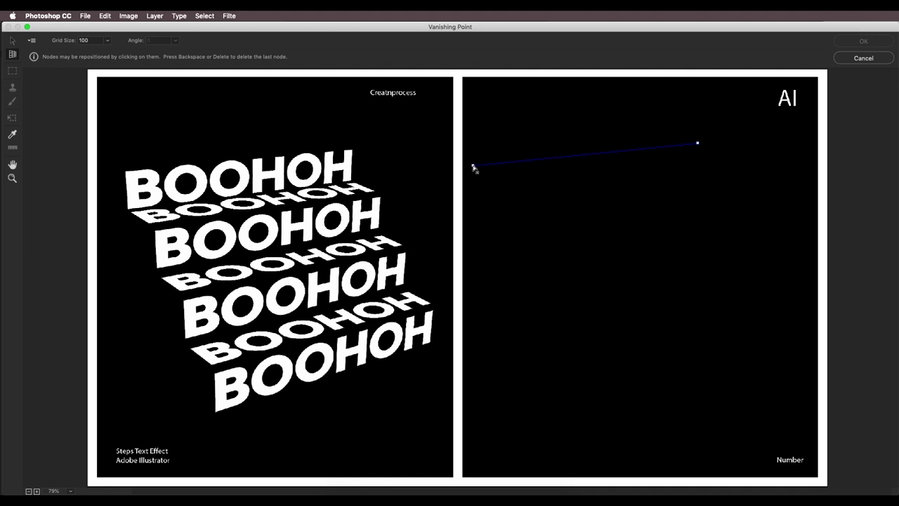
pyautogui.click(475, 204)
pyautogui.click(698, 177)
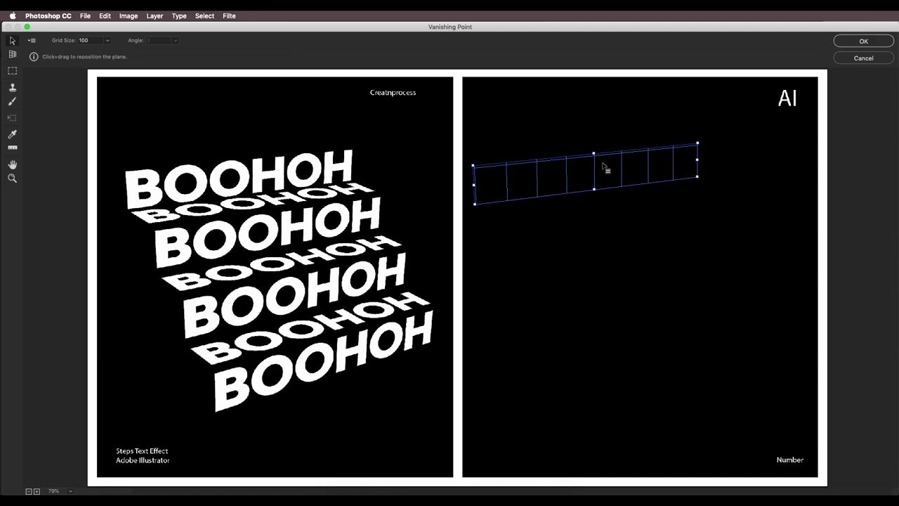
# Step: Refine the plane's corners and tear off a flat plane from its bottom edge
pyautogui.click(11, 41)
pyautogui.moveTo(699, 181); pyautogui.dragTo(700, 183)
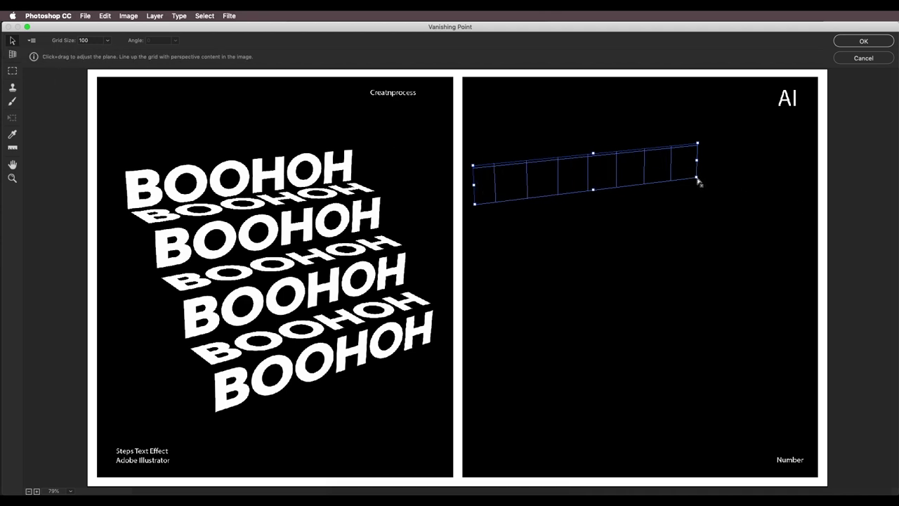
pyautogui.moveTo(699, 182); pyautogui.dragTo(697, 177)
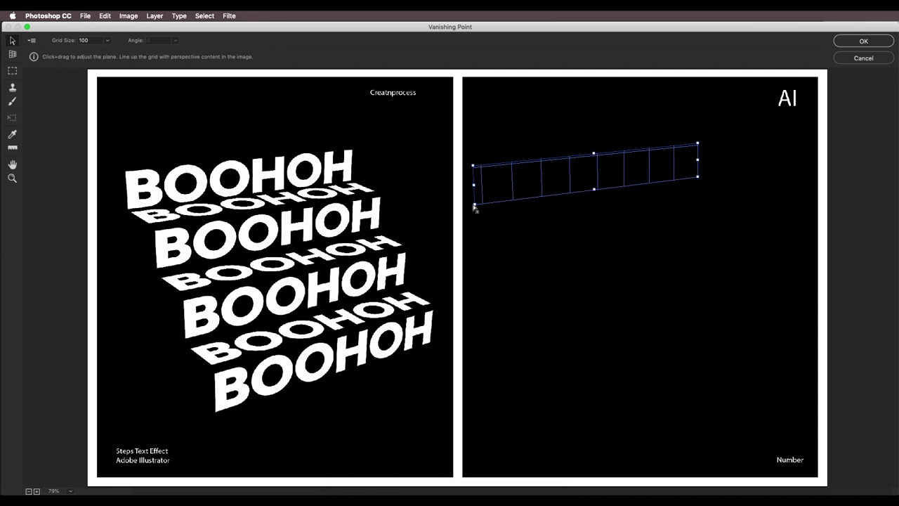
pyautogui.moveTo(476, 205); pyautogui.dragTo(476, 207)
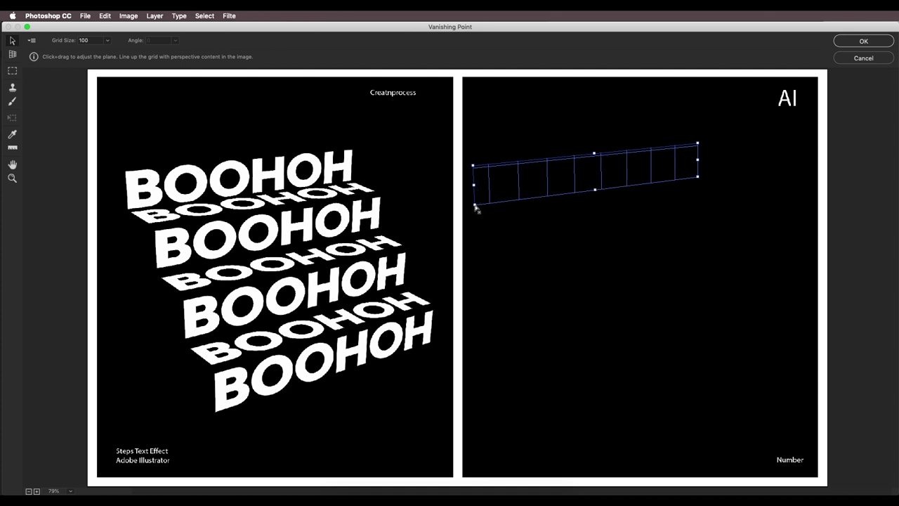
pyautogui.click(13, 56)
pyautogui.moveTo(595, 191); pyautogui.dragTo(627, 208)
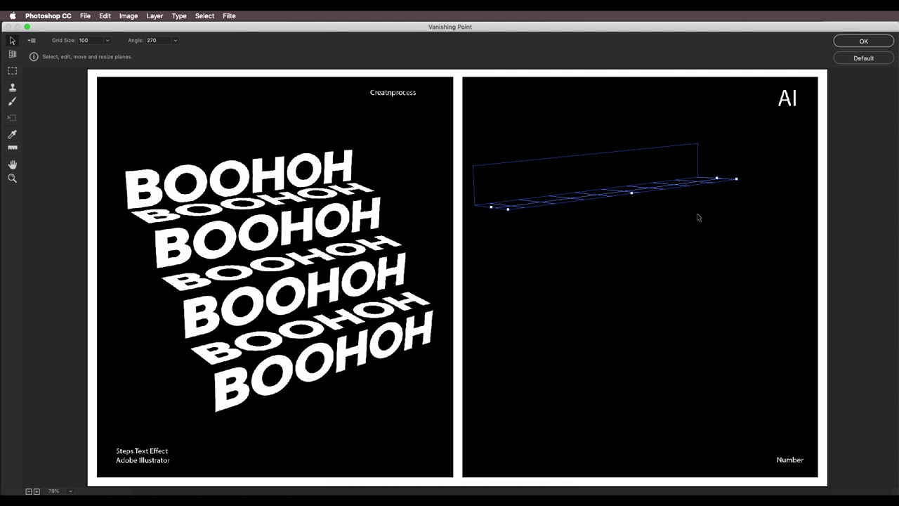
# Step: Delete the floor plane, reshape the vertical plane, and discard a trial perpendicular plane
pyautogui.press('BackSpace')
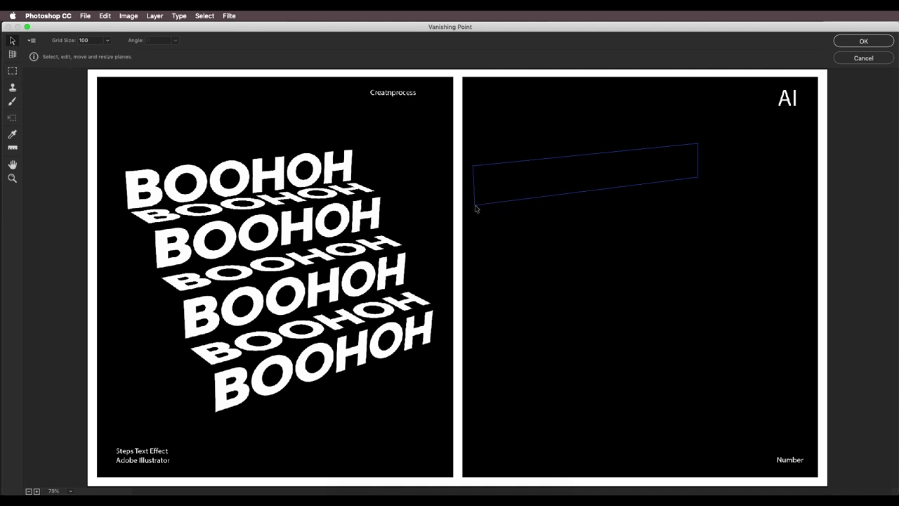
pyautogui.click(474, 204)
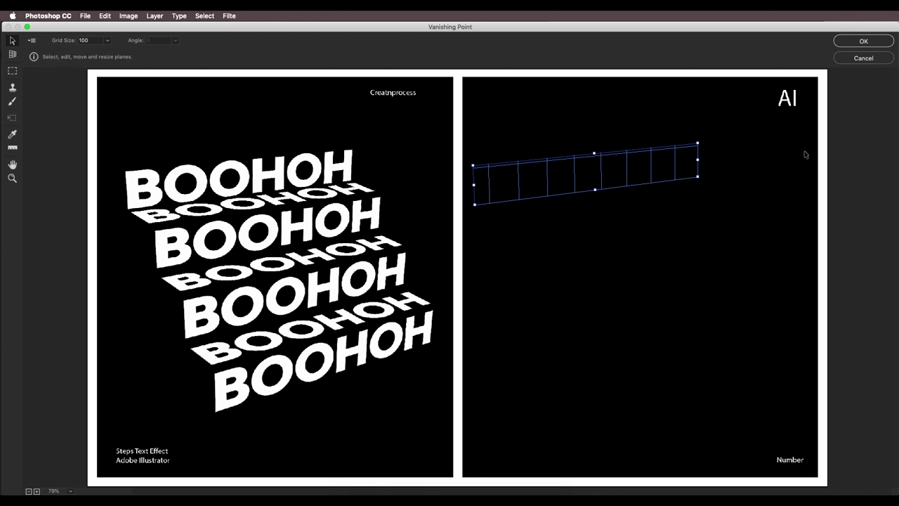
pyautogui.moveTo(476, 207); pyautogui.dragTo(475, 206)
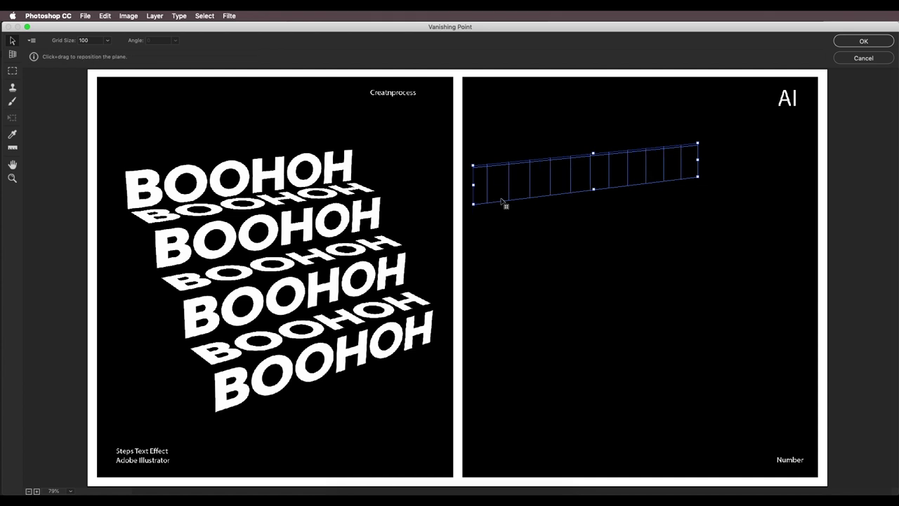
pyautogui.click(12, 55)
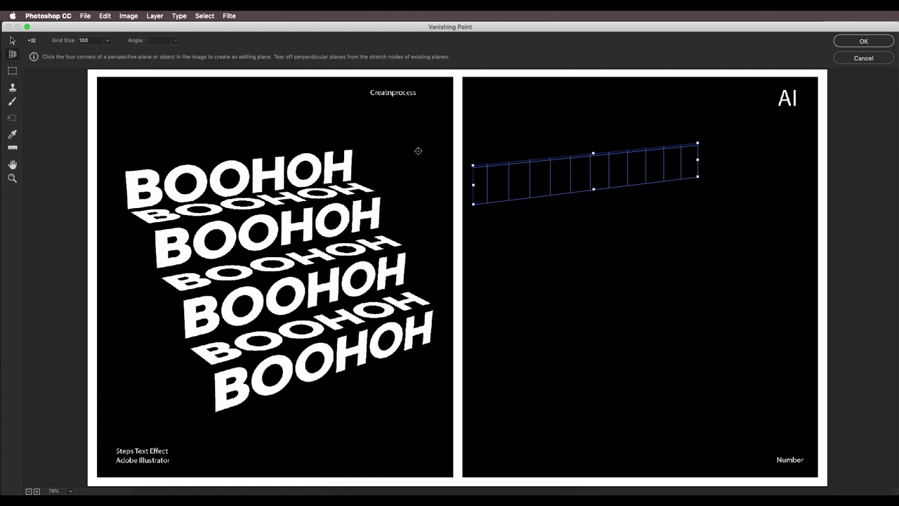
pyautogui.moveTo(594, 191); pyautogui.dragTo(640, 218)
pyautogui.press('v')
pyautogui.press('BackSpace')
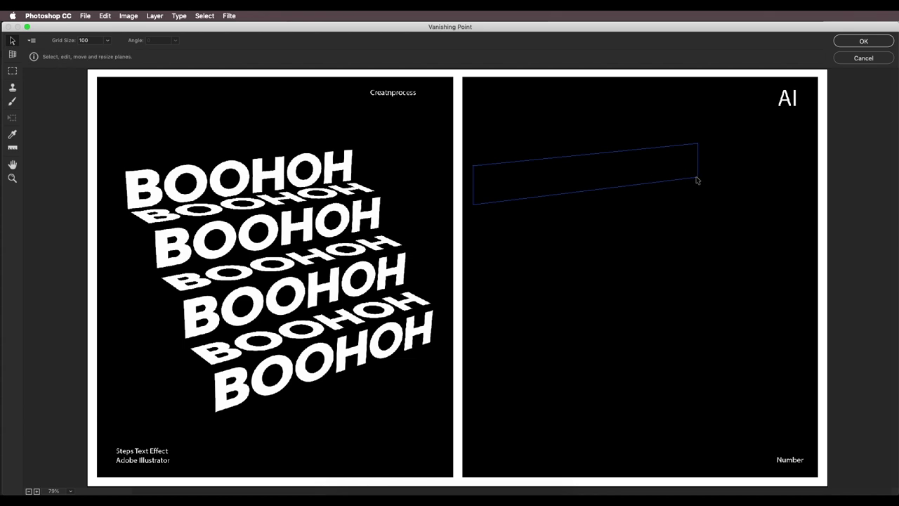
# Step: Adjust the vertical plane's bottom corners and tear off a new flat plane
pyautogui.moveTo(697, 176); pyautogui.dragTo(696, 177)
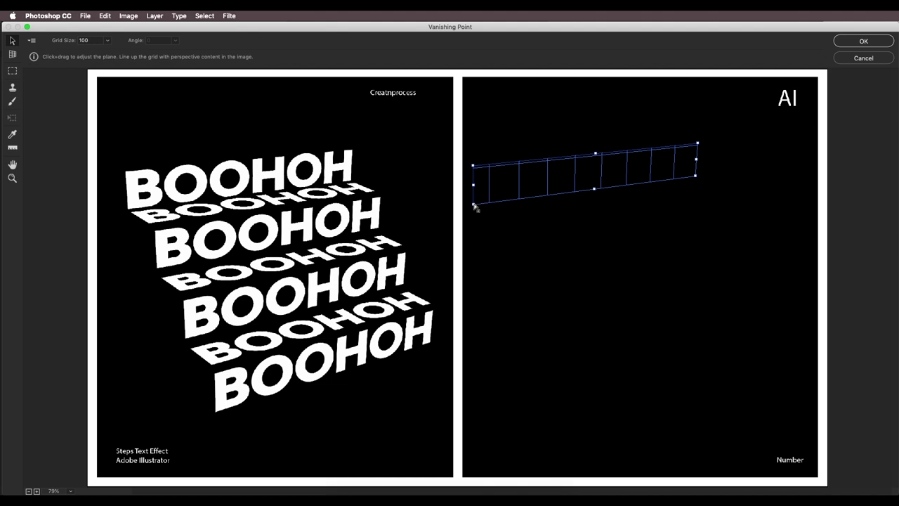
pyautogui.moveTo(475, 206); pyautogui.dragTo(474, 203)
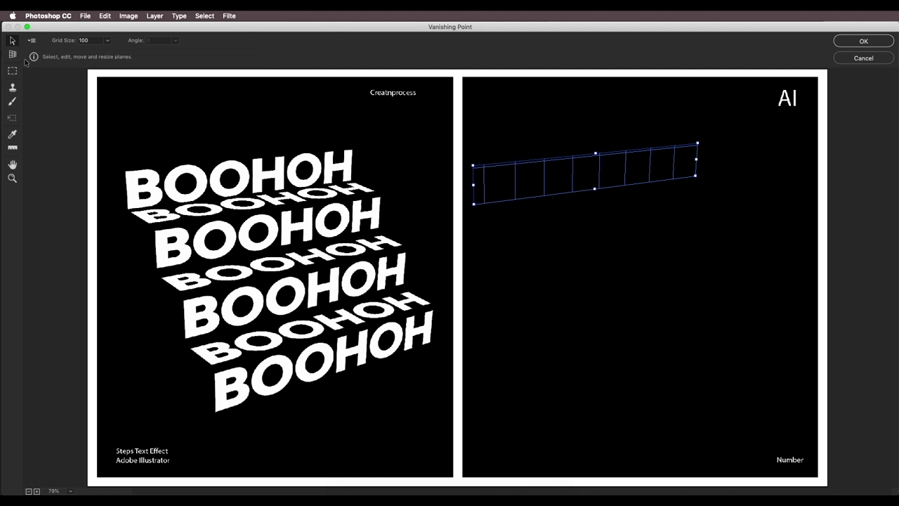
pyautogui.moveTo(596, 190); pyautogui.dragTo(628, 208)
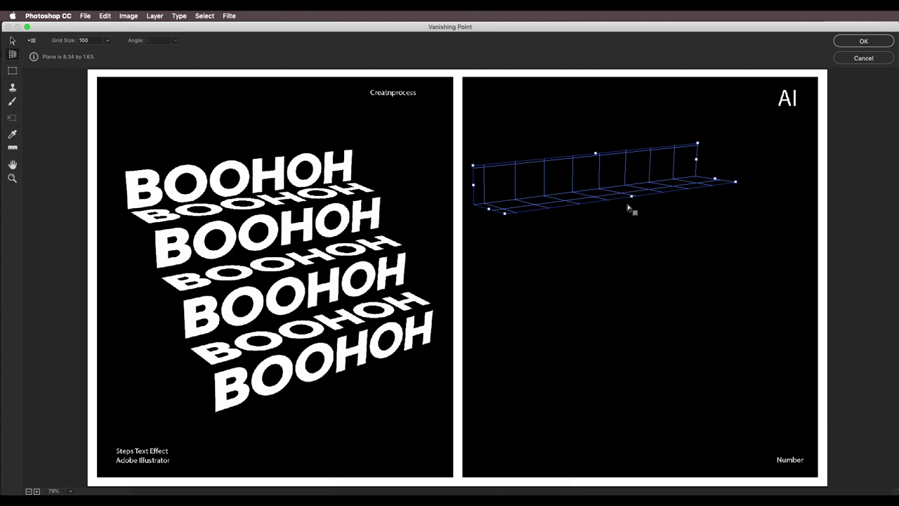
# Step: Drop a vertical riser from the flat plane and extend a floor plane from it
pyautogui.click(628, 204)
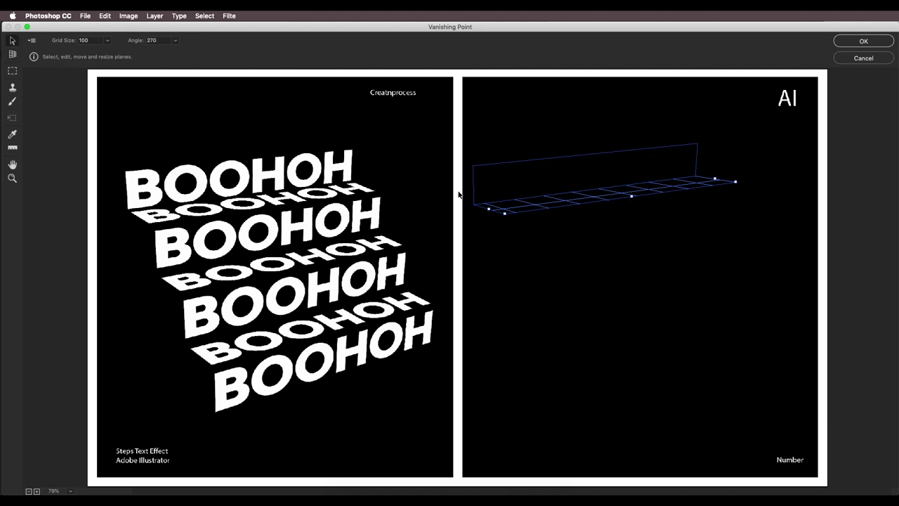
pyautogui.click(13, 55)
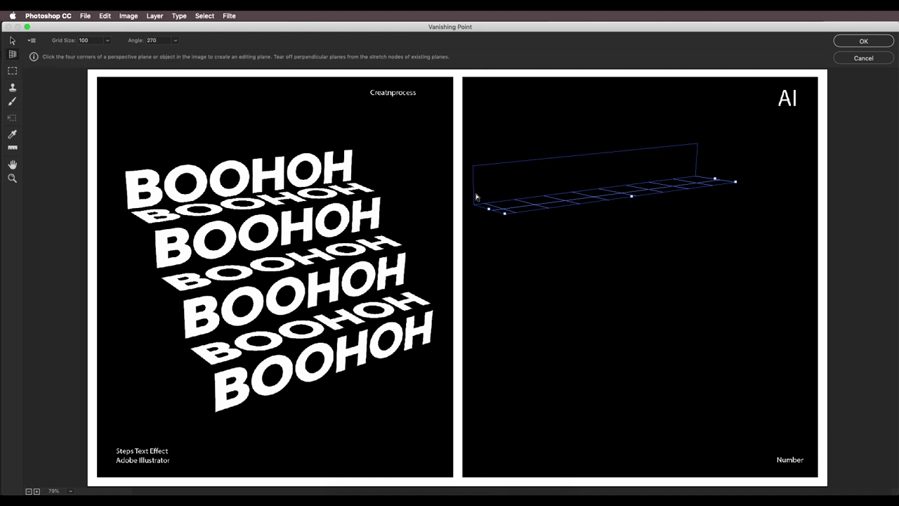
pyautogui.moveTo(633, 198); pyautogui.dragTo(632, 239)
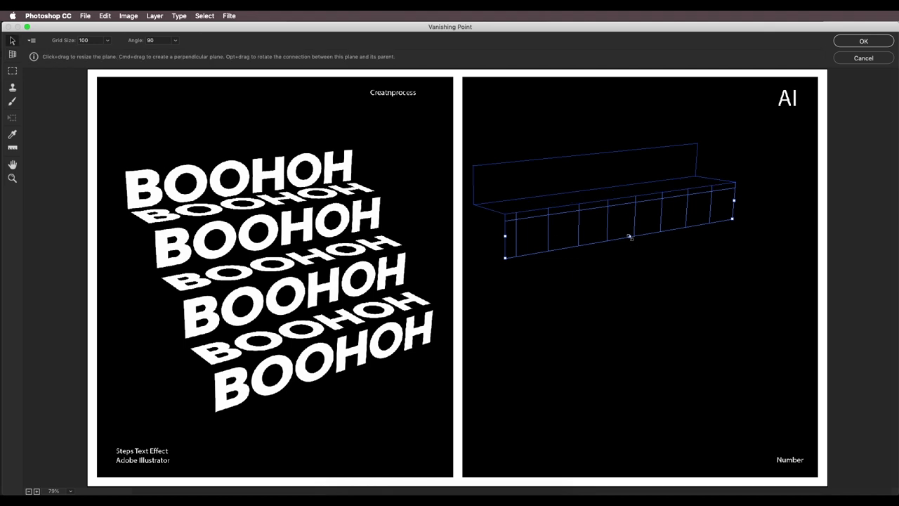
pyautogui.press('c')
pyautogui.moveTo(629, 237); pyautogui.dragTo(672, 261)
pyautogui.press('v')
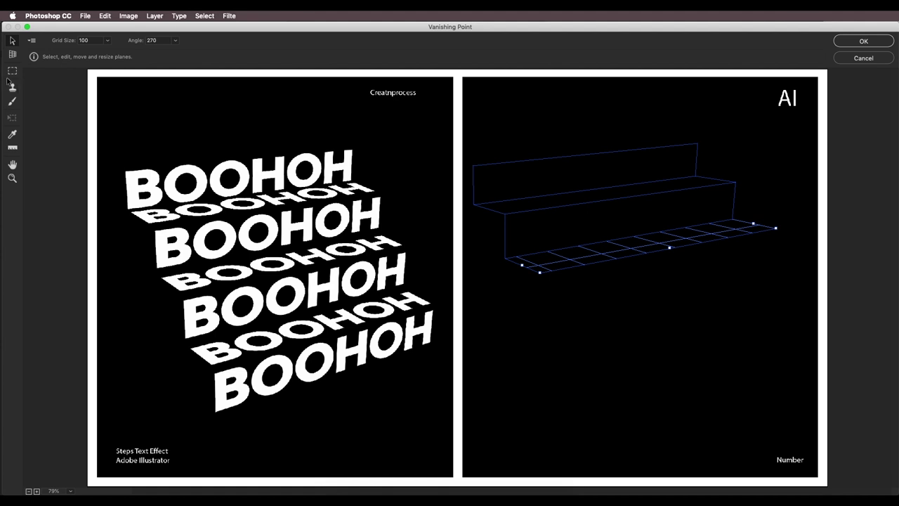
# Step: Add the next step's front face and floor plane, then apply the staircase
pyautogui.click(12, 55)
pyautogui.moveTo(669, 251); pyautogui.dragTo(678, 295)
pyautogui.press('v')
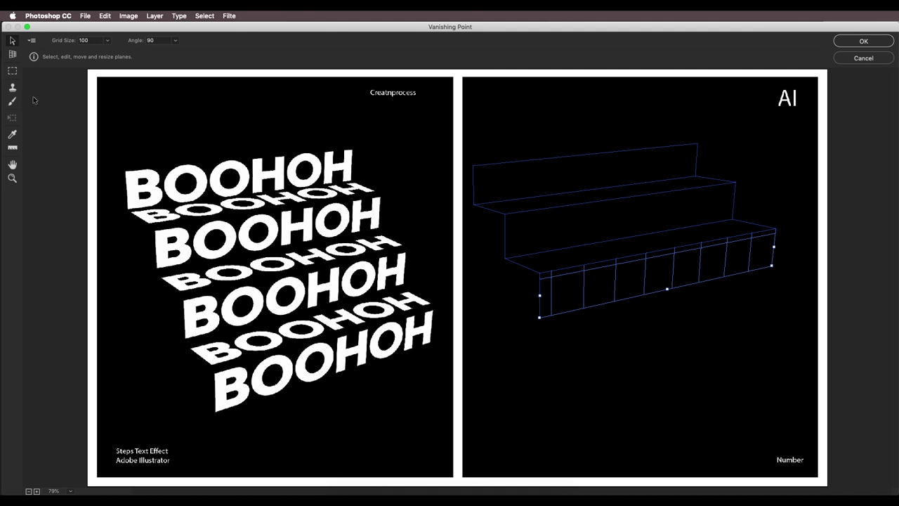
pyautogui.click(13, 58)
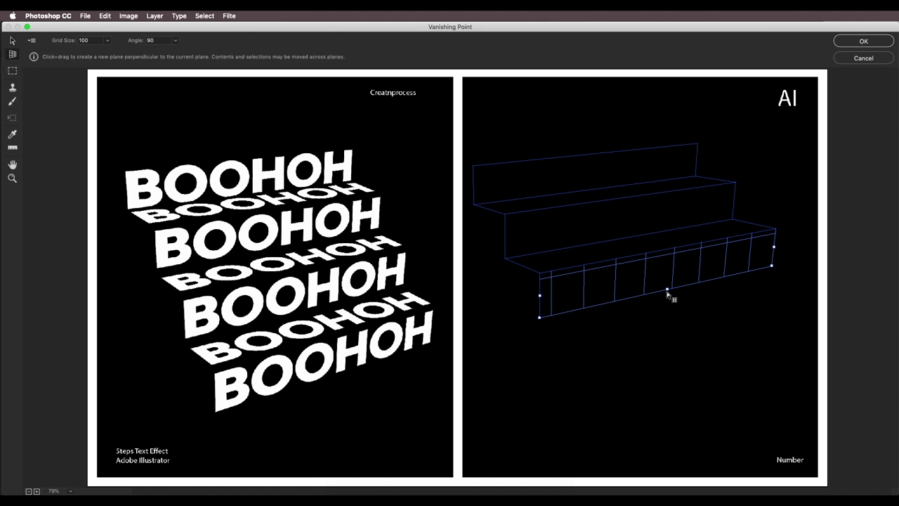
pyautogui.moveTo(671, 295); pyautogui.dragTo(717, 344)
pyautogui.press('v')
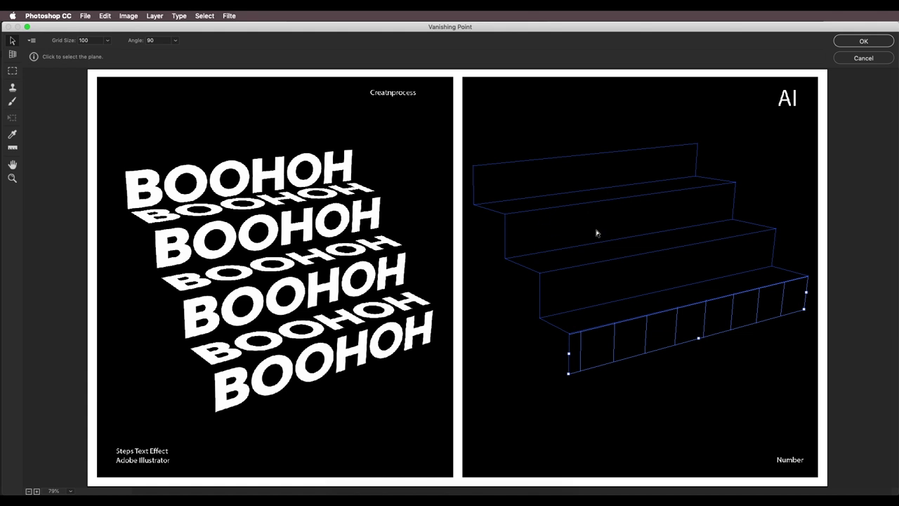
pyautogui.click(875, 41)
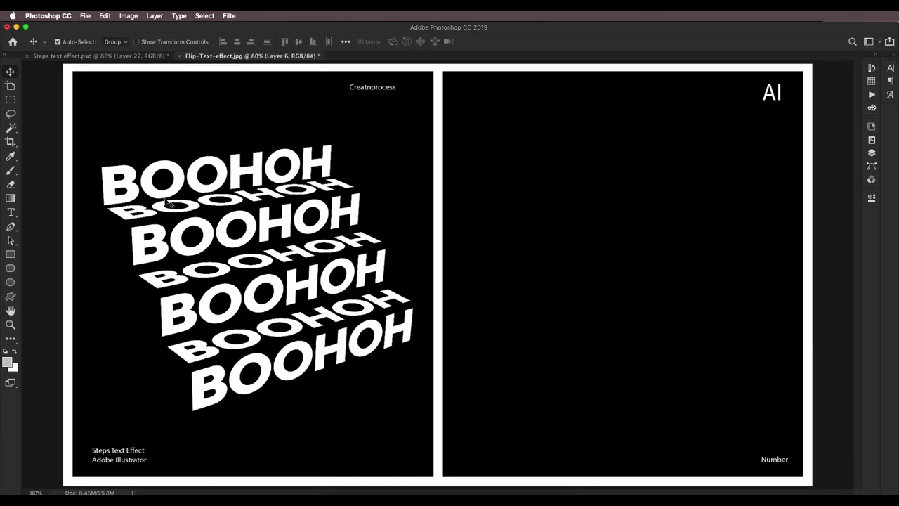
# Step: Add BOOHOH text on the right artboard and scale it much larger
pyautogui.press('t')
pyautogui.click(509, 320)
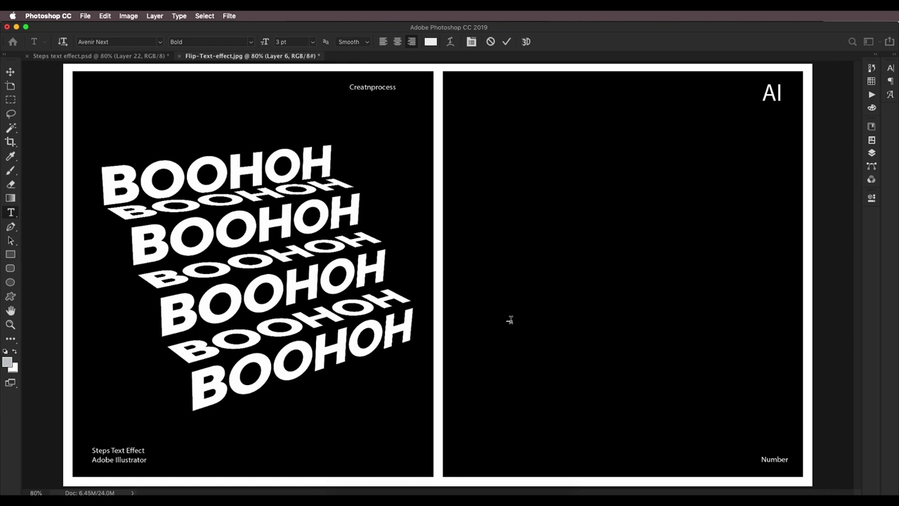
pyautogui.click(11, 72)
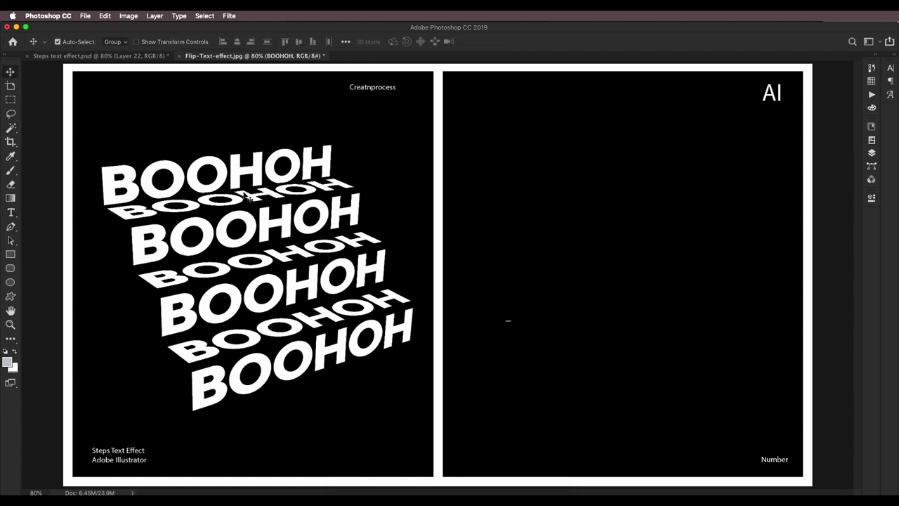
pyautogui.press('super+t')
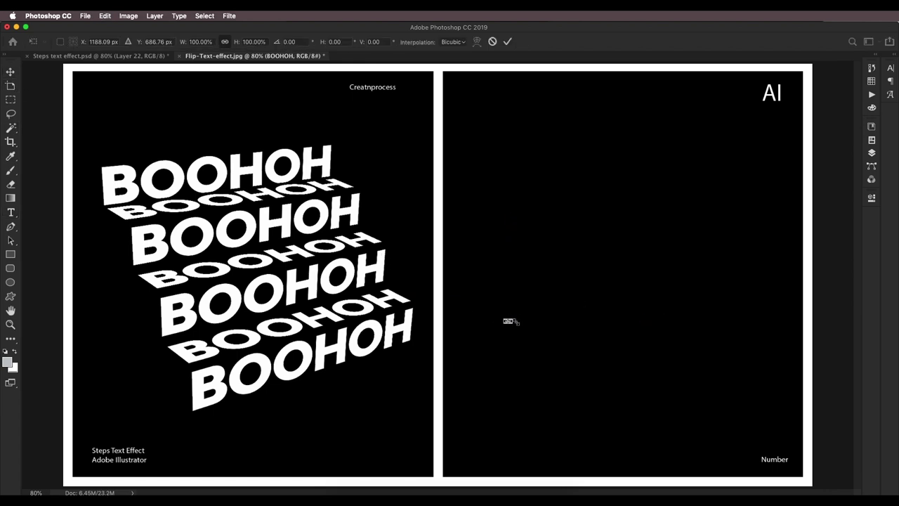
pyautogui.moveTo(515, 320); pyautogui.dragTo(769, 211)
pyautogui.moveTo(639, 285); pyautogui.dragTo(625, 278)
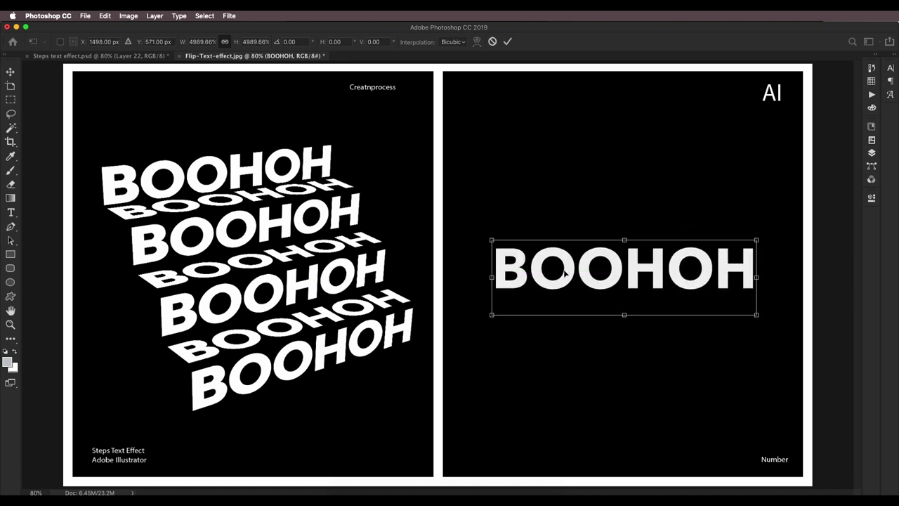
pyautogui.press('Return')
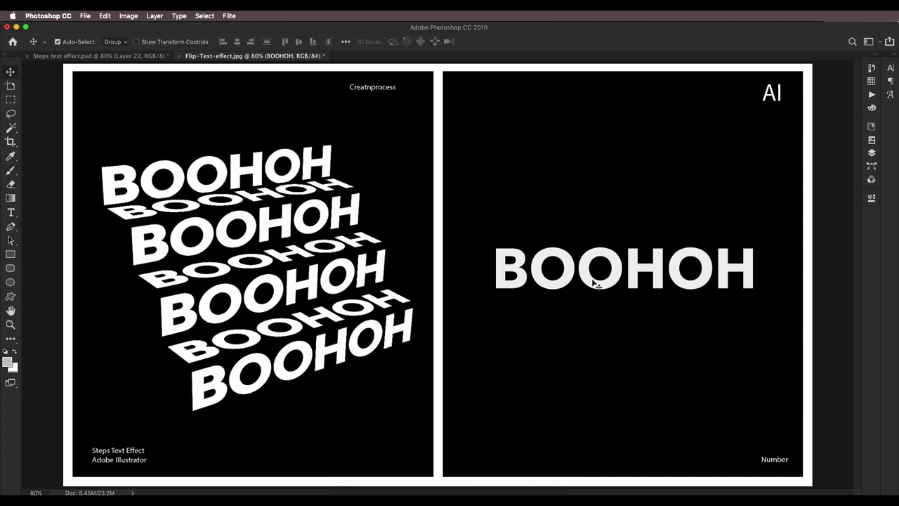
# Step: Set BOOHOH's character tracking to -70
pyautogui.press('t')
pyautogui.click(471, 41)
pyautogui.click(471, 42)
pyautogui.click(472, 42)
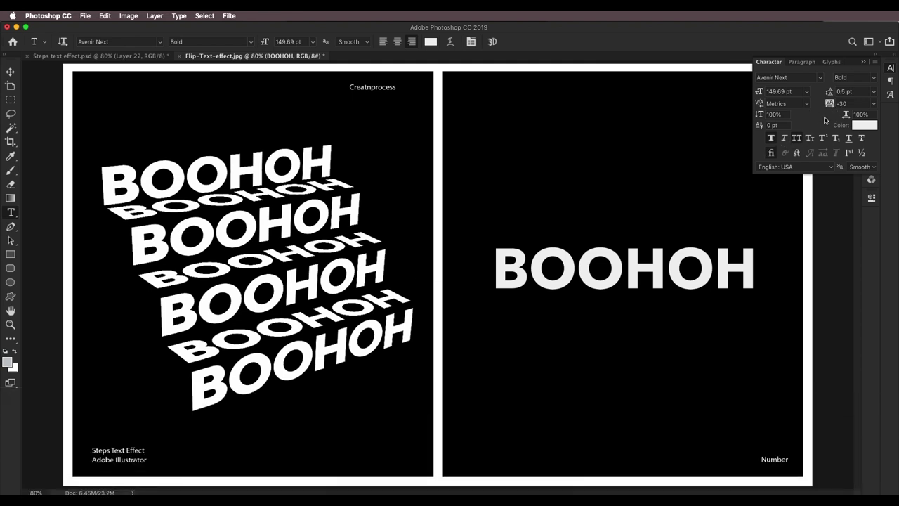
pyautogui.doubleClick(843, 104)
pyautogui.write('70')
pyautogui.press('Return')
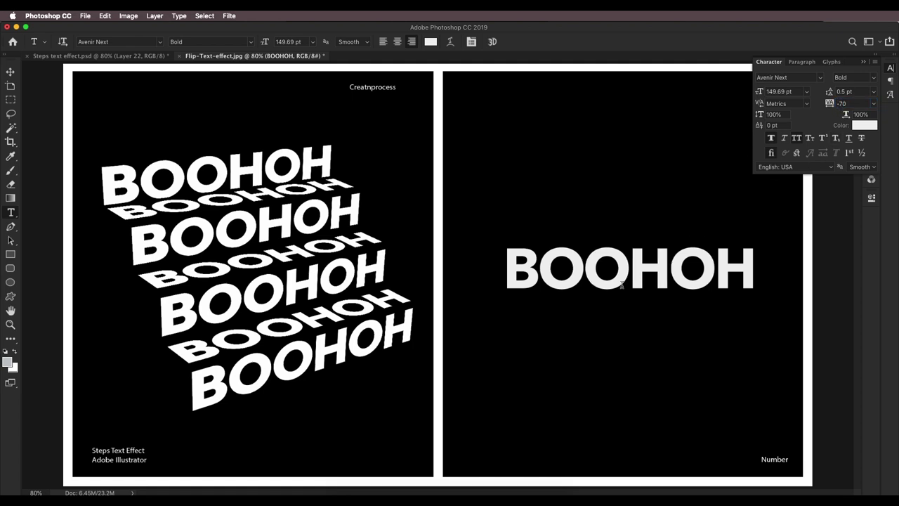
pyautogui.click(863, 62)
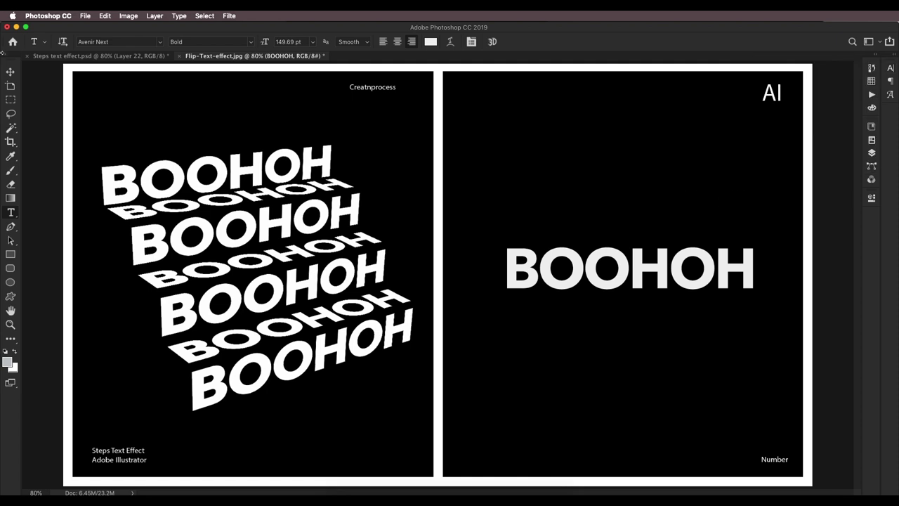
# Step: Move BOOHOH up and left on the right page and show the layers
pyautogui.press('v')
pyautogui.moveTo(571, 263); pyautogui.dragTo(553, 228)
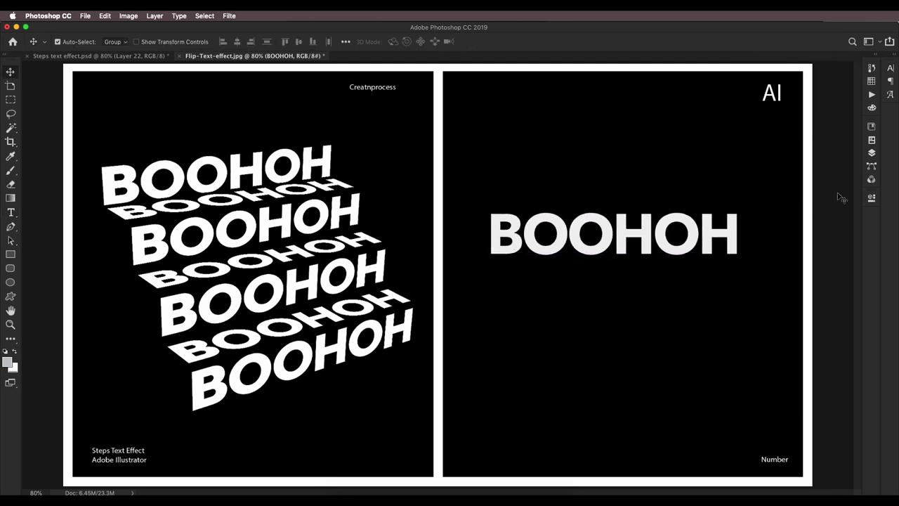
pyautogui.click(871, 153)
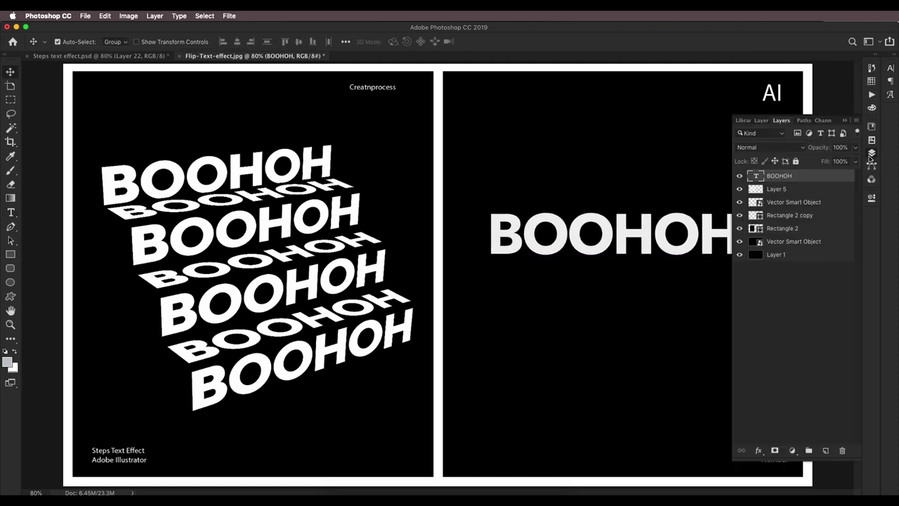
# Step: Load BOOHOH's outline, hide its text layer, copy the letters on Layer 5, and deselect
pyautogui.press('super')
pyautogui.keyDown('super'); pyautogui.click(755, 177); pyautogui.keyUp('super')
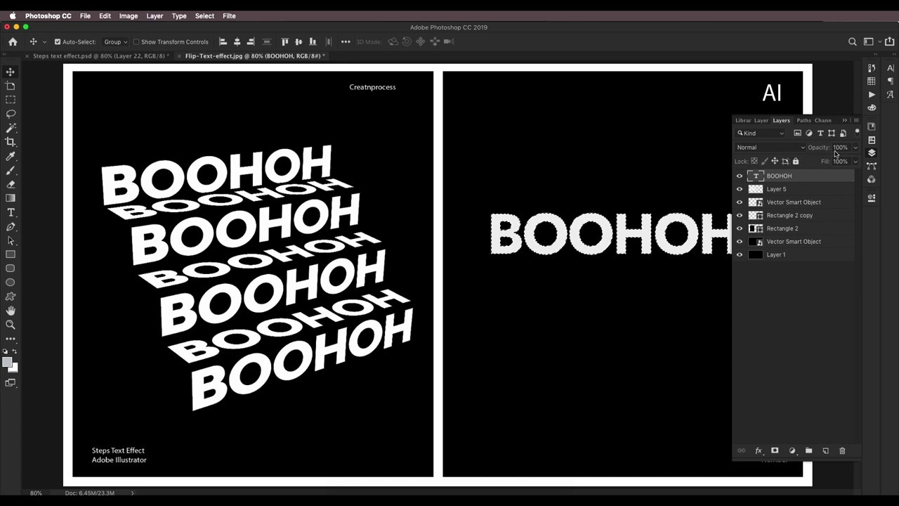
pyautogui.click(739, 175)
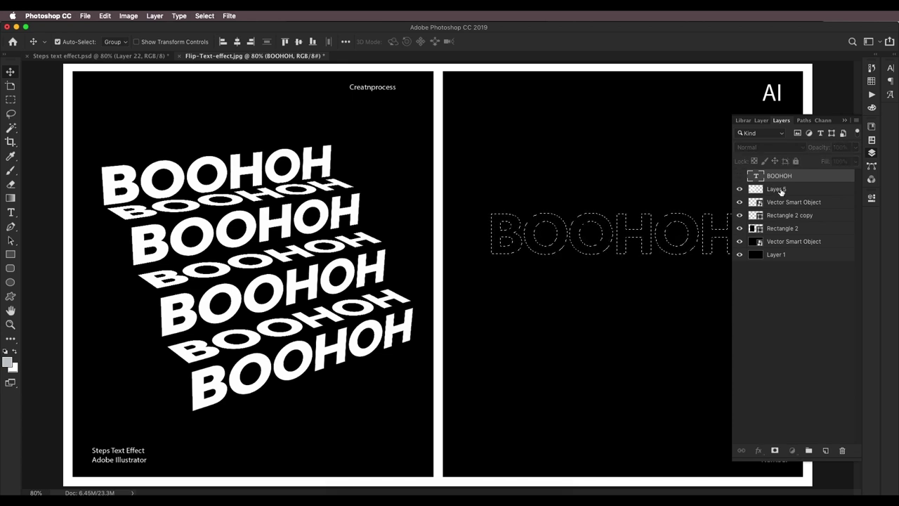
pyautogui.click(780, 189)
pyautogui.click(739, 189)
pyautogui.click(739, 189)
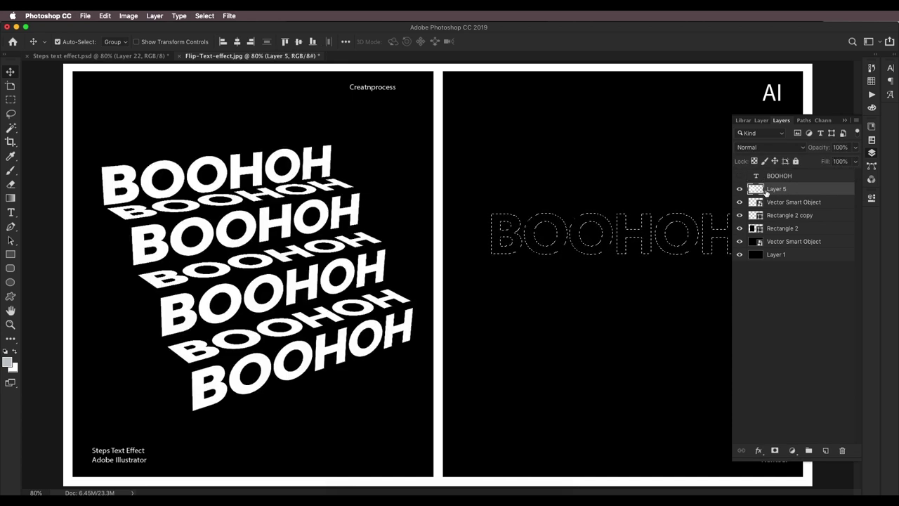
pyautogui.press('super')
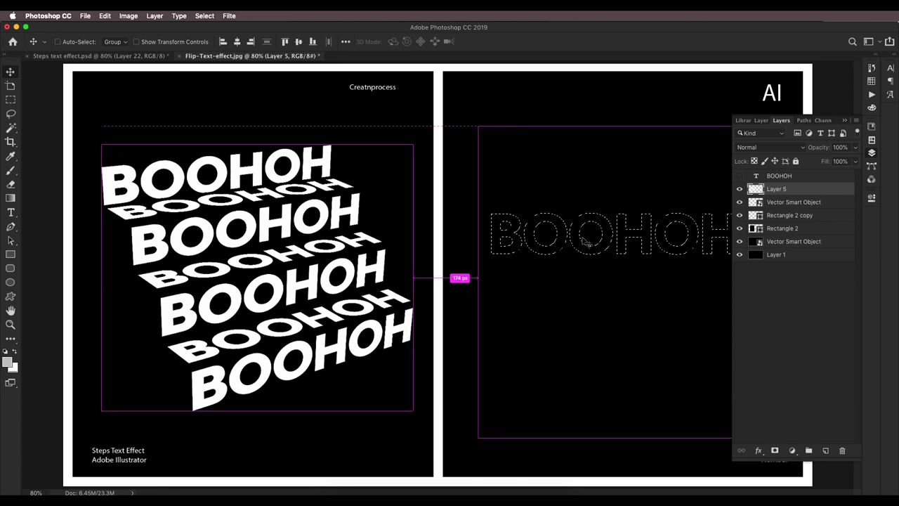
pyautogui.press('super+d')
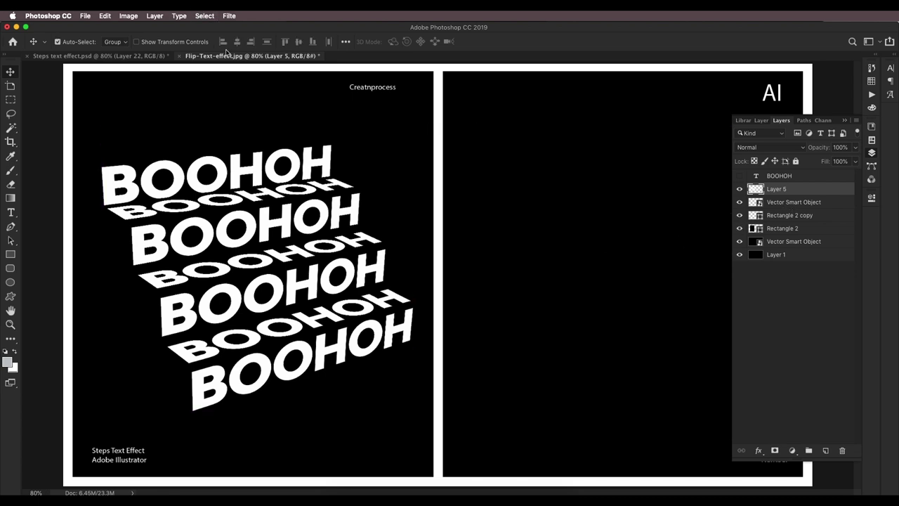
pyautogui.click(230, 16)
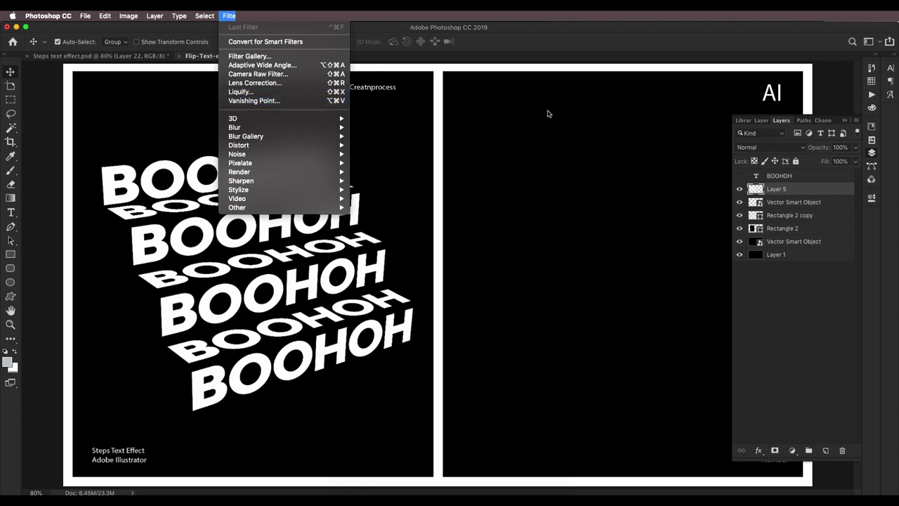
# Step: Reopen Vanishing Point, paste BOOHOH, and place it on the top stair's front face
pyautogui.click(845, 122)
pyautogui.click(845, 121)
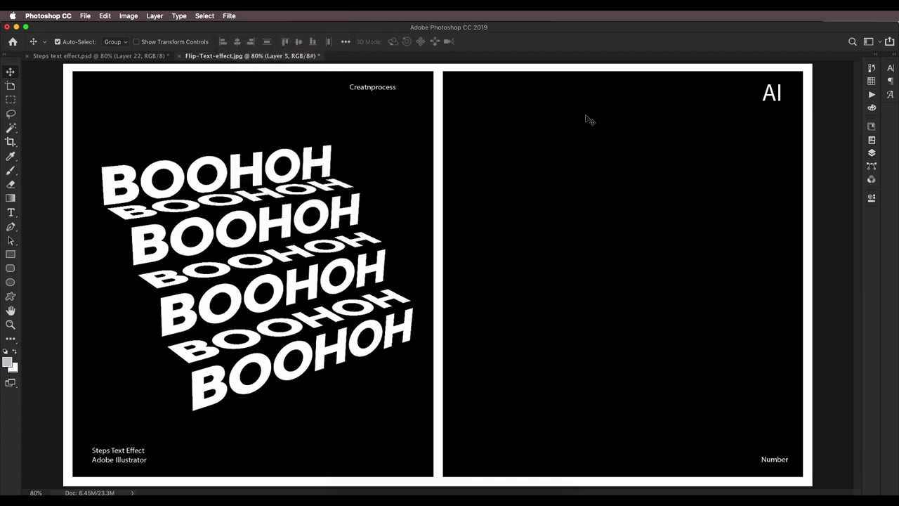
pyautogui.click(234, 17)
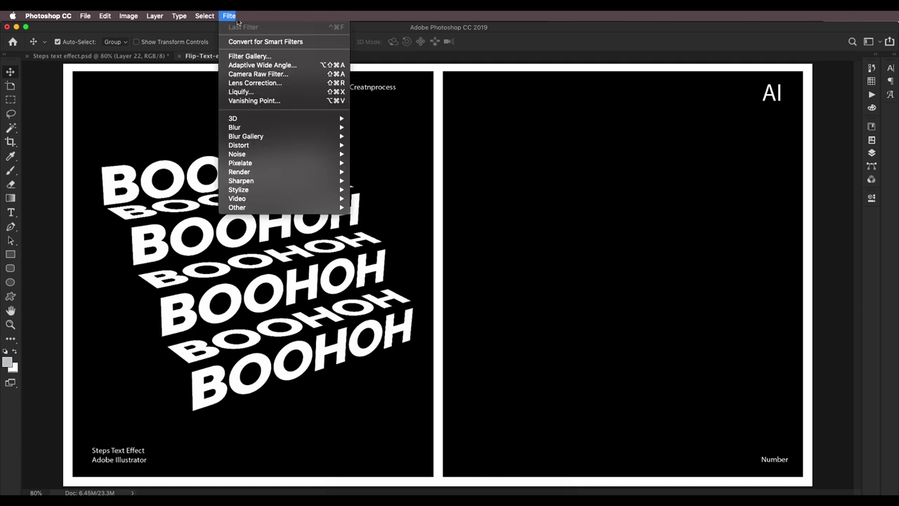
pyautogui.click(263, 101)
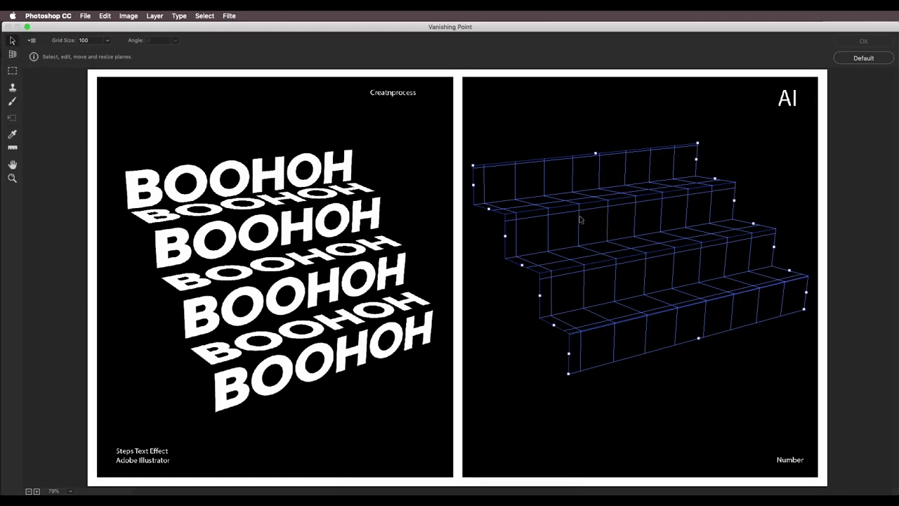
pyautogui.press('cmd+v')
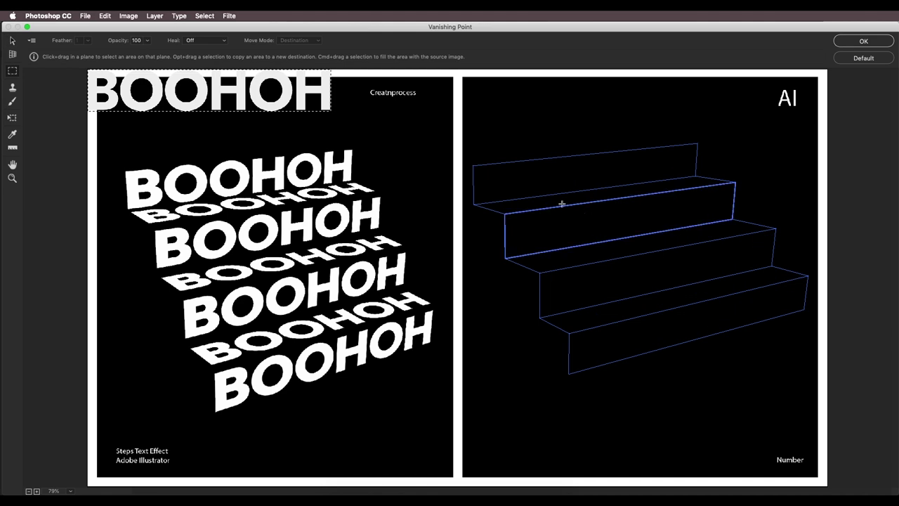
pyautogui.moveTo(290, 105); pyautogui.dragTo(659, 157)
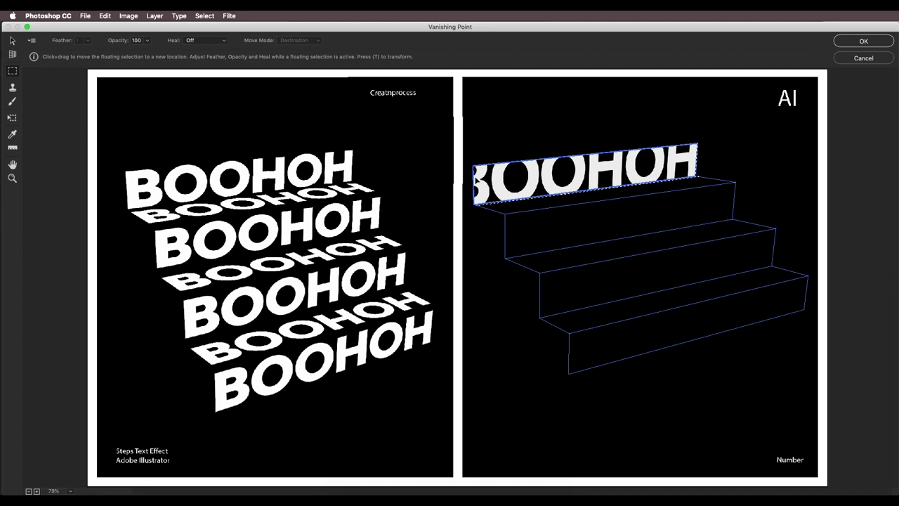
# Step: Resize BOOHOH to fit the top riser and Option-drag a copy onto the tread
pyautogui.click(12, 118)
pyautogui.moveTo(695, 179); pyautogui.dragTo(699, 161)
pyautogui.press('alt')
pyautogui.moveTo(598, 155); pyautogui.dragTo(595, 151)
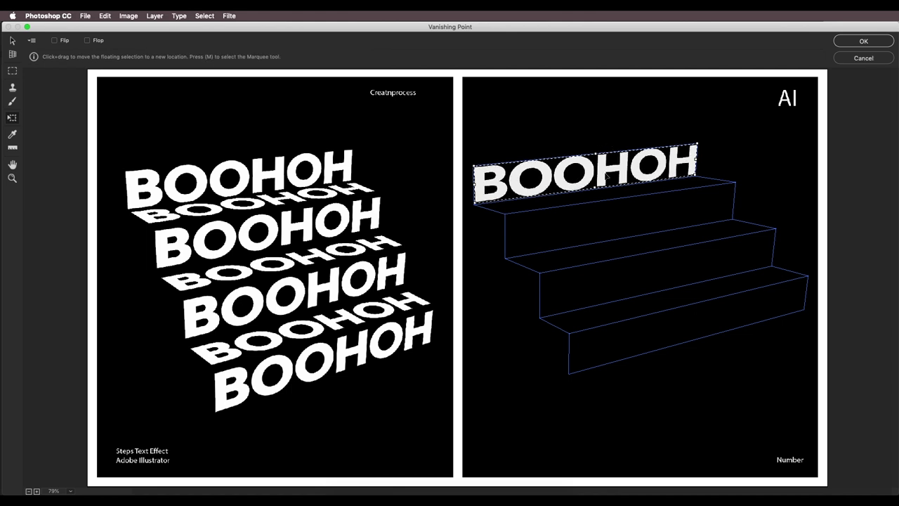
pyautogui.press('alt')
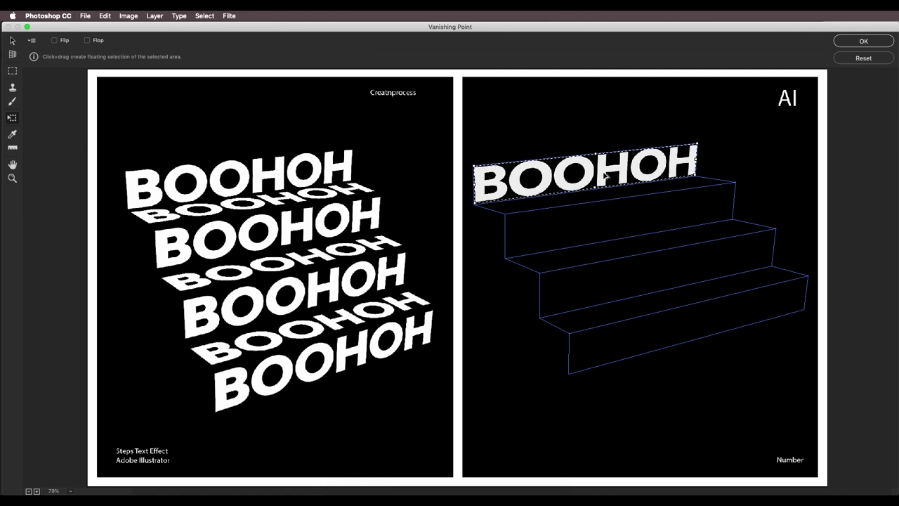
pyautogui.moveTo(605, 176); pyautogui.dragTo(624, 196)
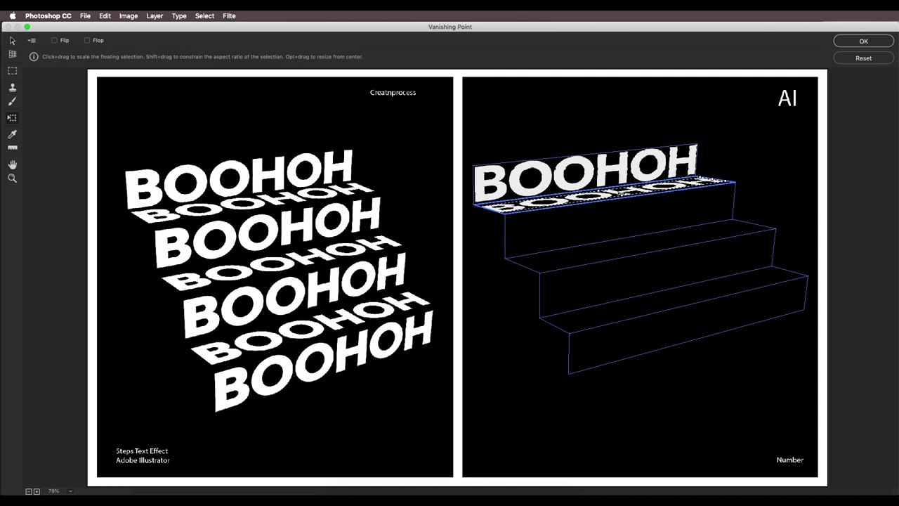
# Step: Copy BOOHOH in perspective onto each lower step and the bottom front face, then apply it
pyautogui.moveTo(637, 194); pyautogui.dragTo(652, 222)
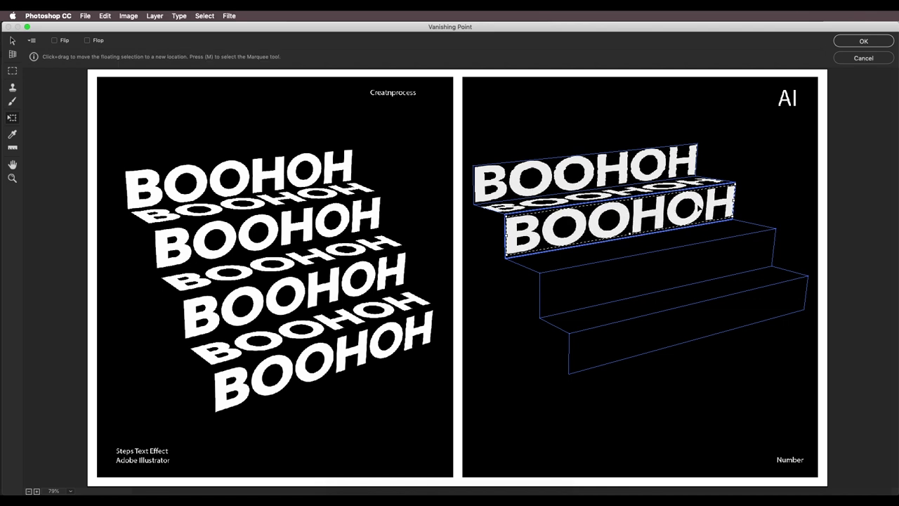
pyautogui.press('alt')
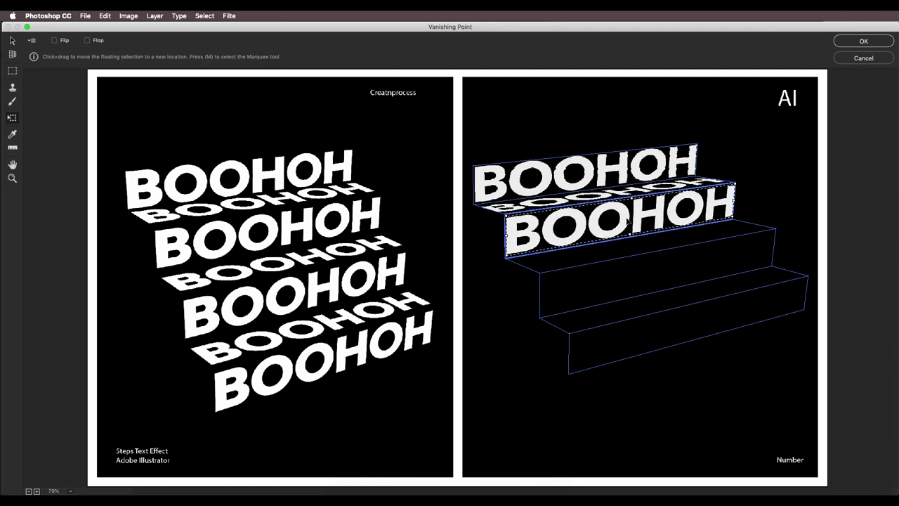
pyautogui.moveTo(628, 222); pyautogui.dragTo(682, 300)
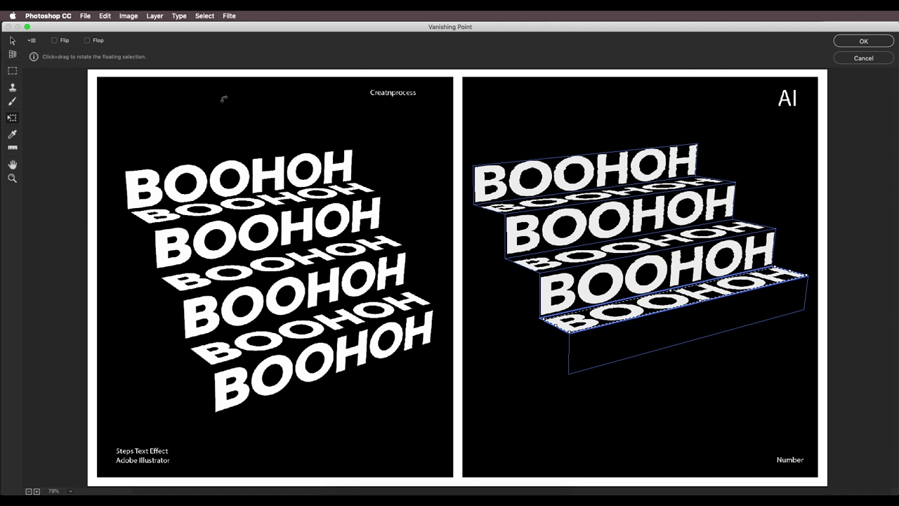
pyautogui.press('alt')
pyautogui.moveTo(715, 294); pyautogui.dragTo(725, 317)
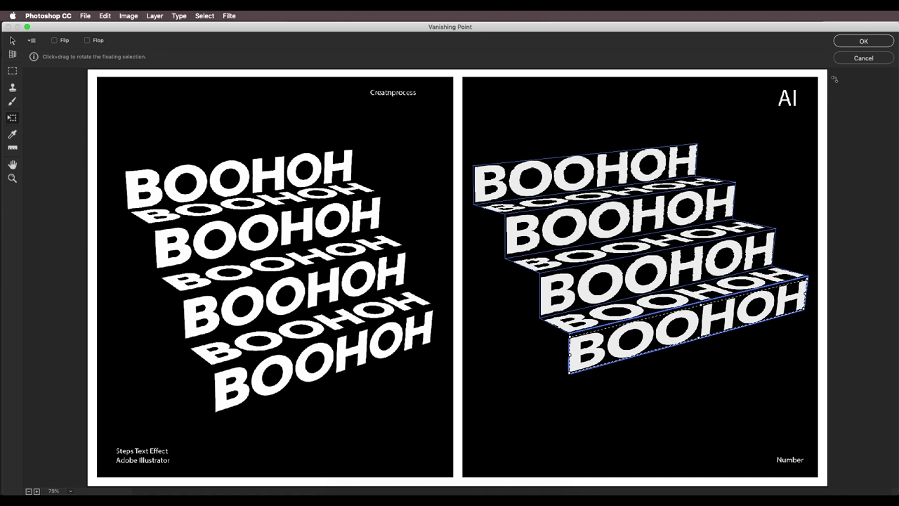
pyautogui.click(861, 42)
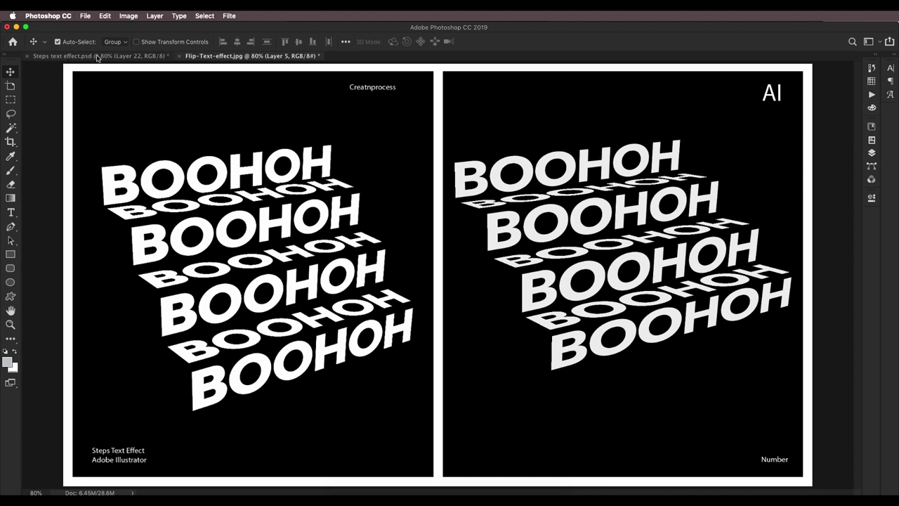
# Step: Compare the Steps text effect and Flip-Text-effect documents, then bring Illustrator to the front
pyautogui.click(146, 56)
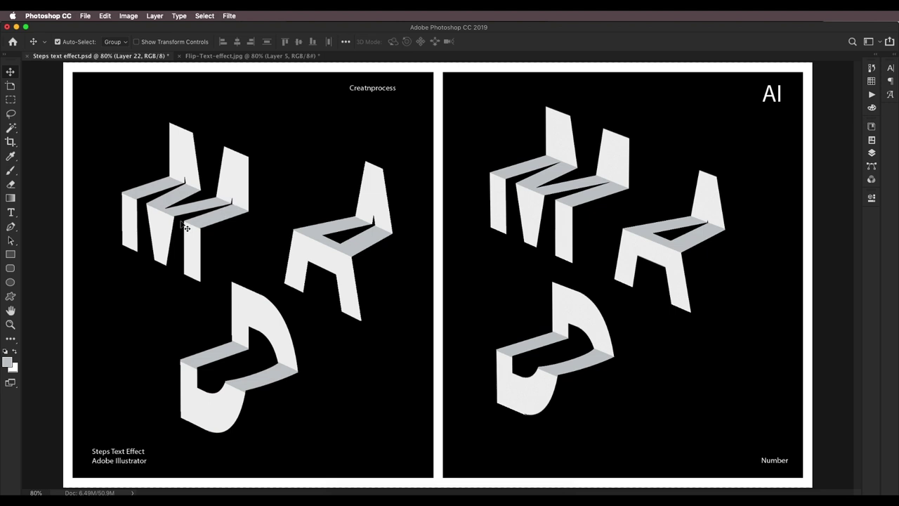
pyautogui.click(233, 56)
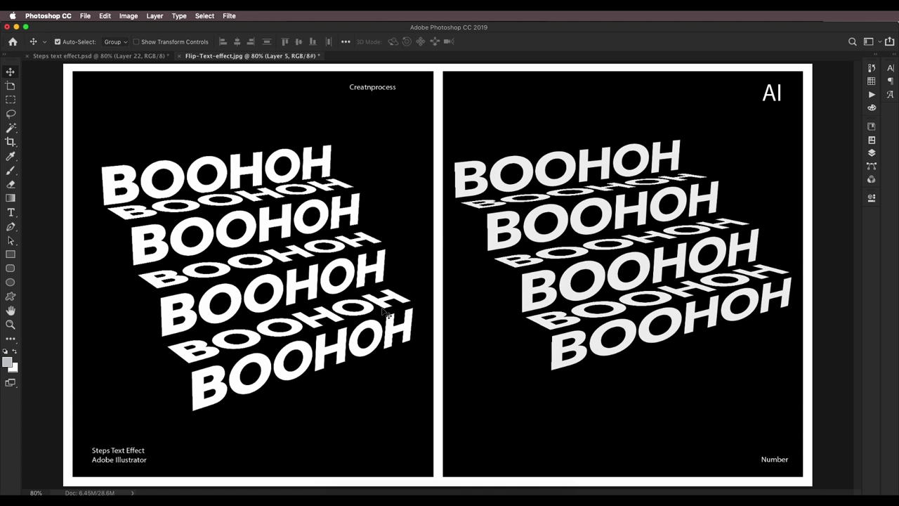
pyautogui.click(351, 492)
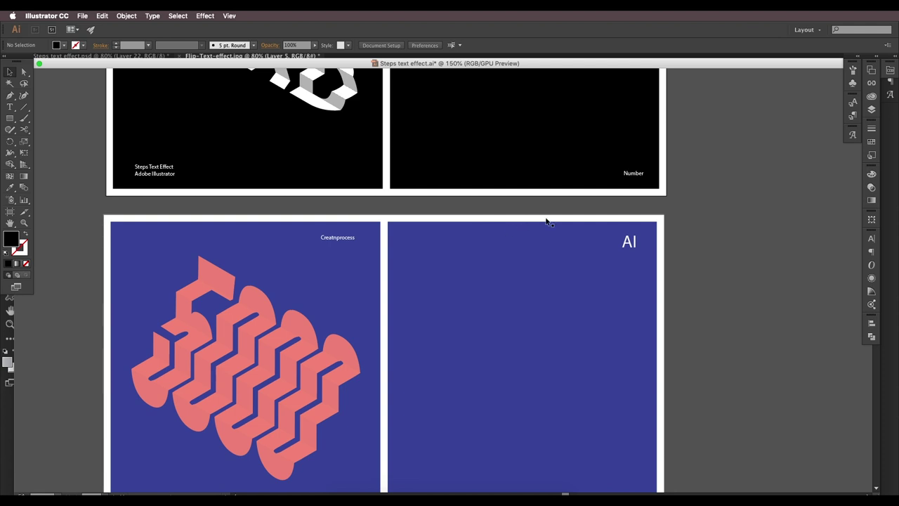
pyautogui.scroll(-1, 660, 255)
pyautogui.scroll(6, 522, 289)
pyautogui.hscroll(-3, 522, 288)
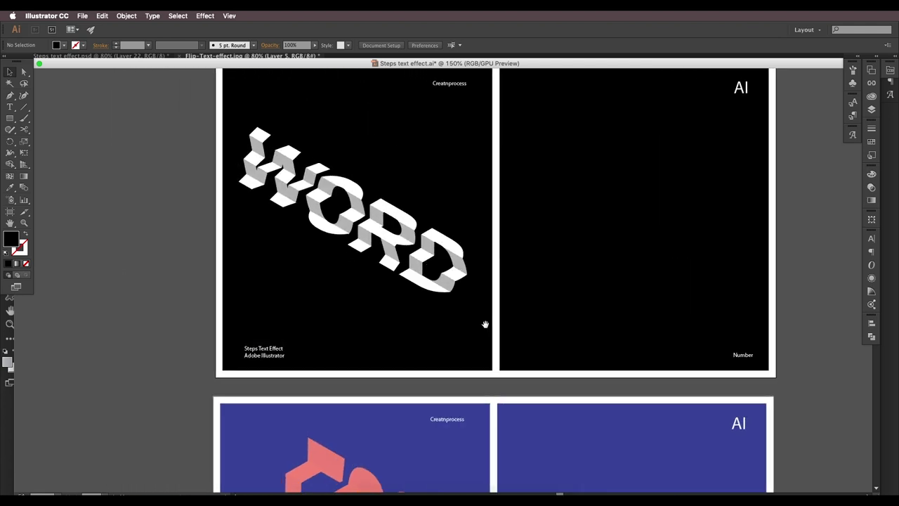
pyautogui.moveTo(458, 266); pyautogui.dragTo(424, 318)
pyautogui.moveTo(312, 293); pyautogui.dragTo(260, 255)
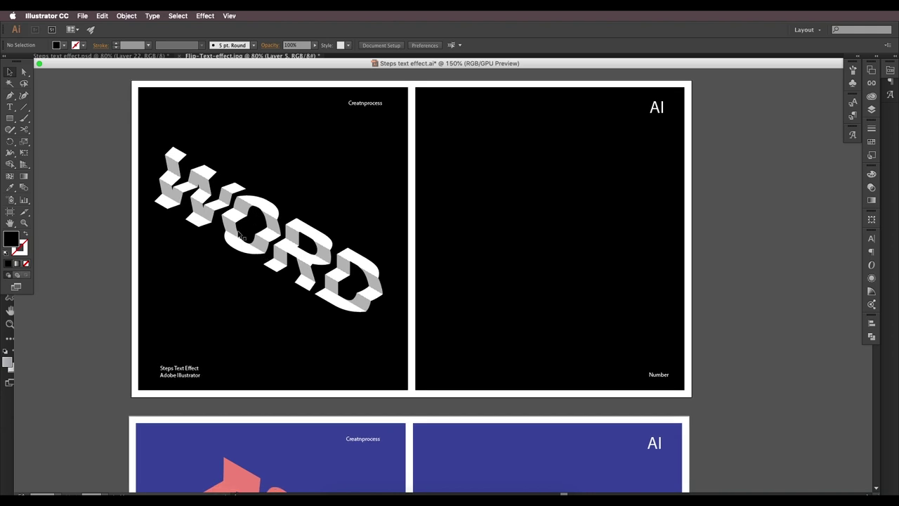
pyautogui.moveTo(347, 264); pyautogui.dragTo(319, 243)
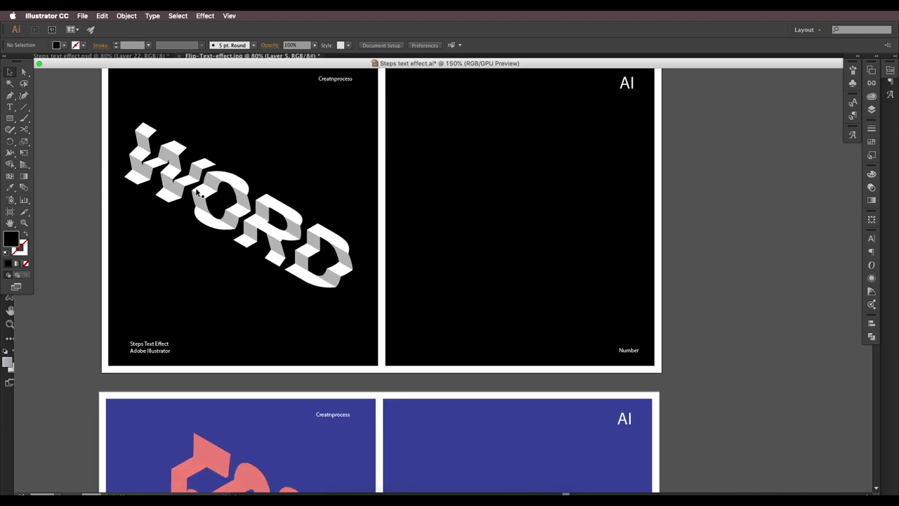
pyautogui.scroll(-5, 291, 302)
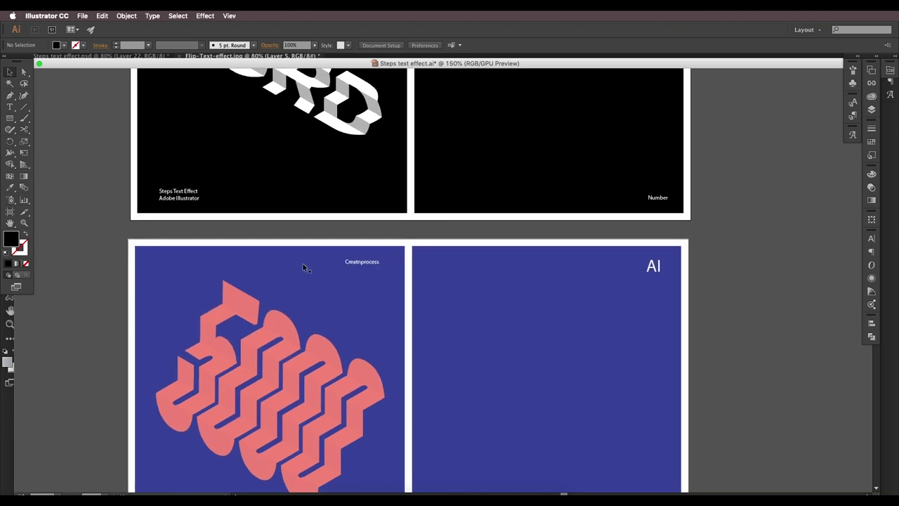
pyautogui.scroll(-2, 265, 398)
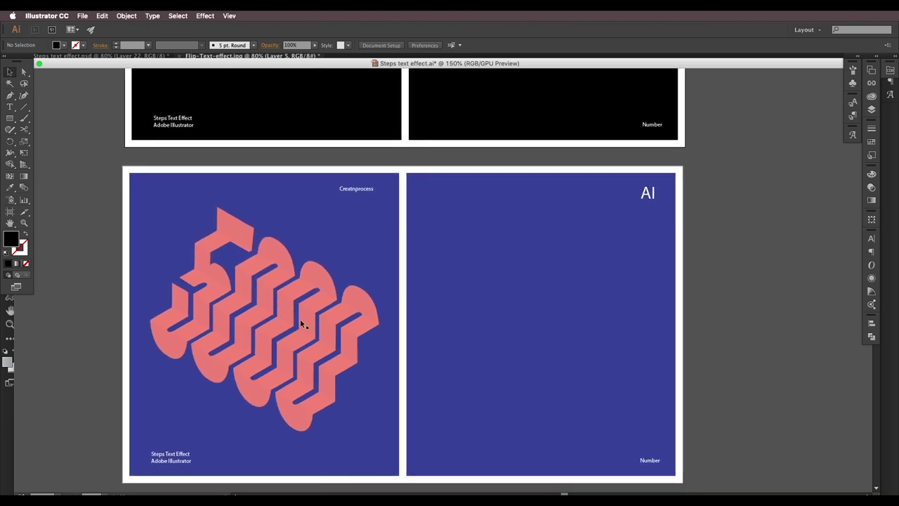
pyautogui.scroll(8, 304, 368)
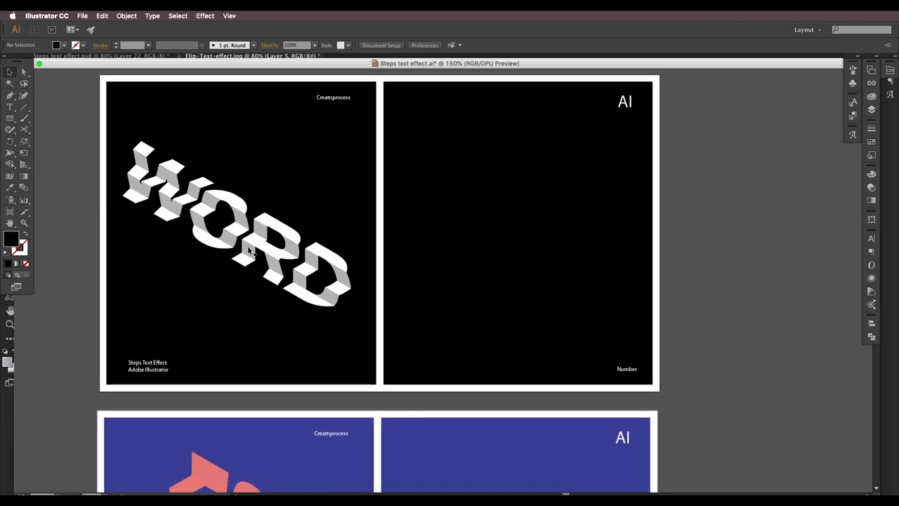
pyautogui.hscroll(2, 267, 278)
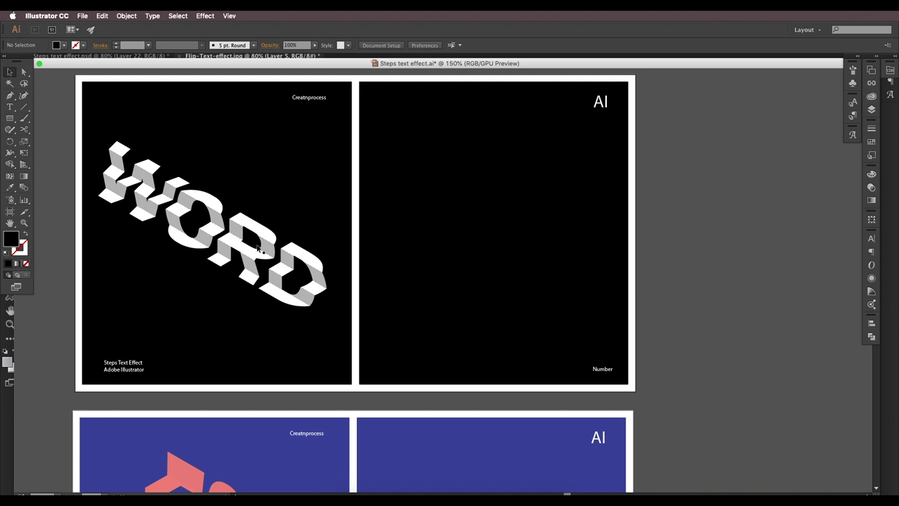
pyautogui.press('t')
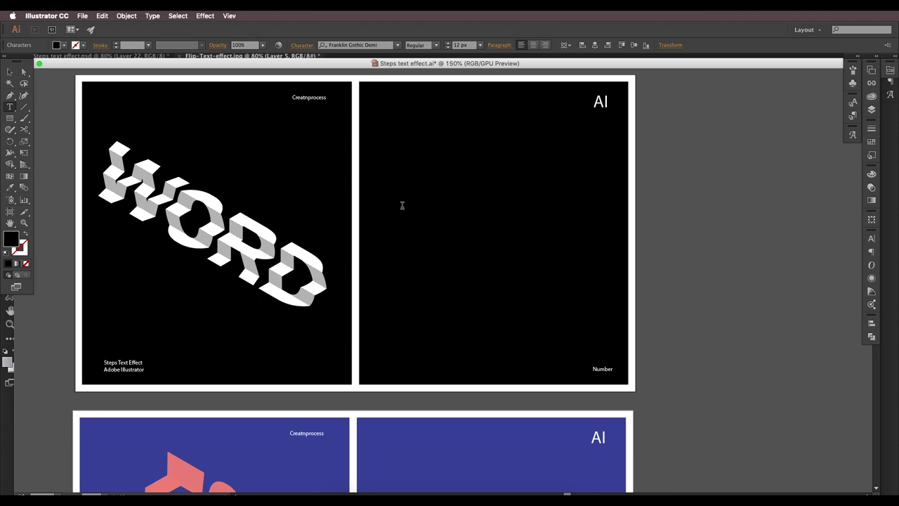
# Step: Enlarge WORD to about 92 px, fill it white, and nudge it into place
pyautogui.press('Escape')
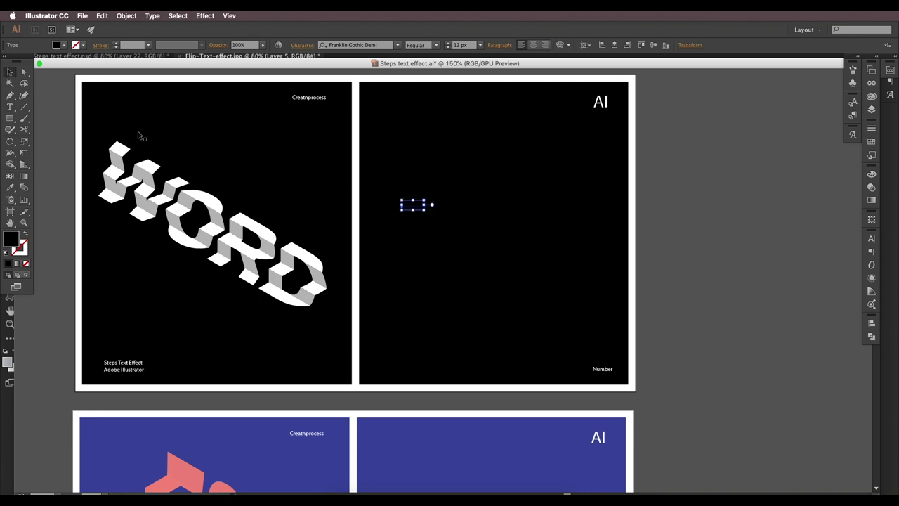
pyautogui.moveTo(421, 209); pyautogui.dragTo(571, 241)
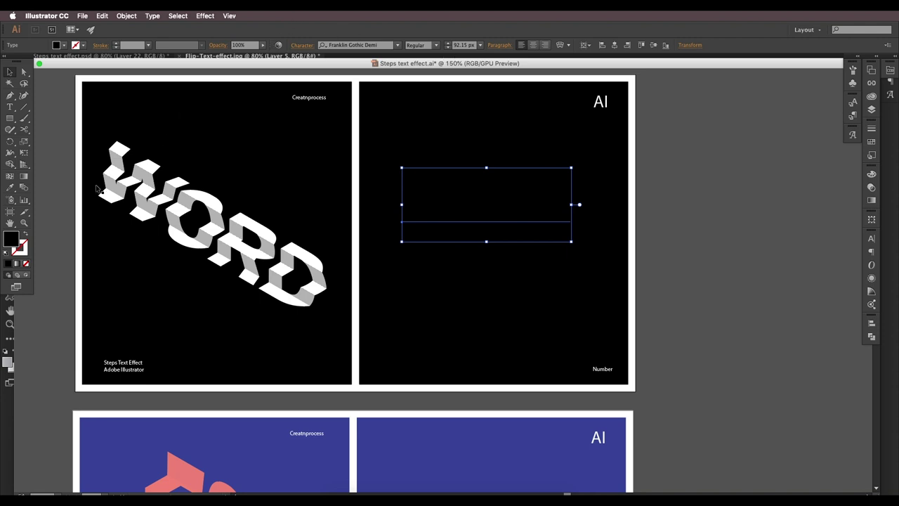
pyautogui.doubleClick(12, 240)
pyautogui.moveTo(499, 114); pyautogui.dragTo(462, 105)
pyautogui.click(685, 107)
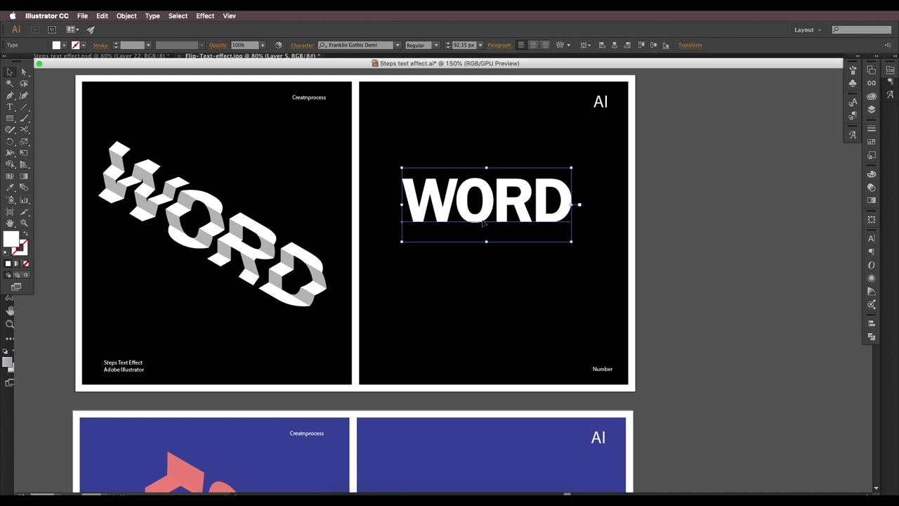
pyautogui.moveTo(492, 217)
pyautogui.mouseDown()
pyautogui.moveTo(496, 225)
pyautogui.moveTo(486, 218)
pyautogui.mouseUp()
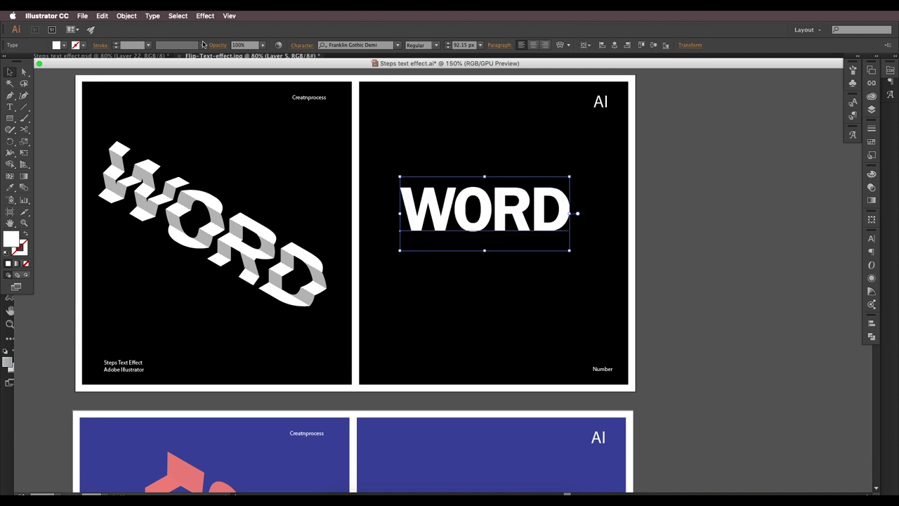
# Step: Expand WORD into outlined paths and zoom to 200%
pyautogui.click(137, 19)
pyautogui.click(151, 109)
pyautogui.click(354, 281)
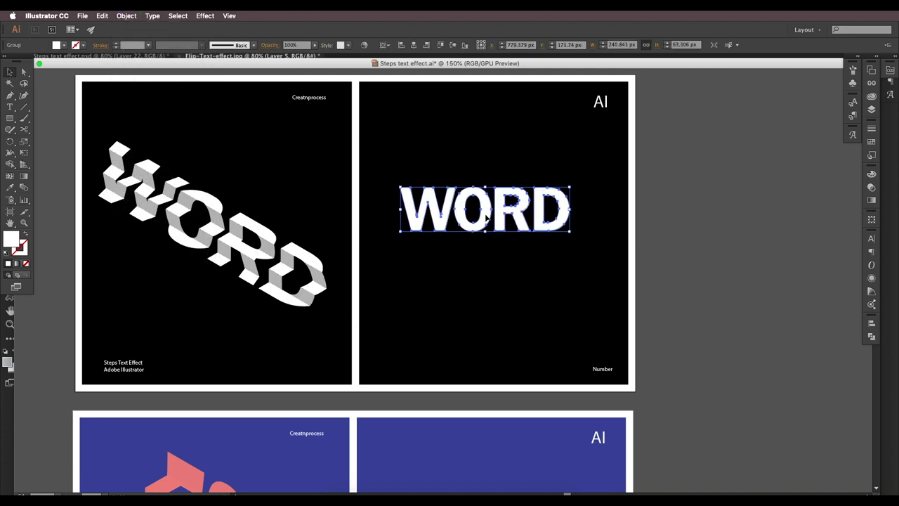
pyautogui.press('super+equal')
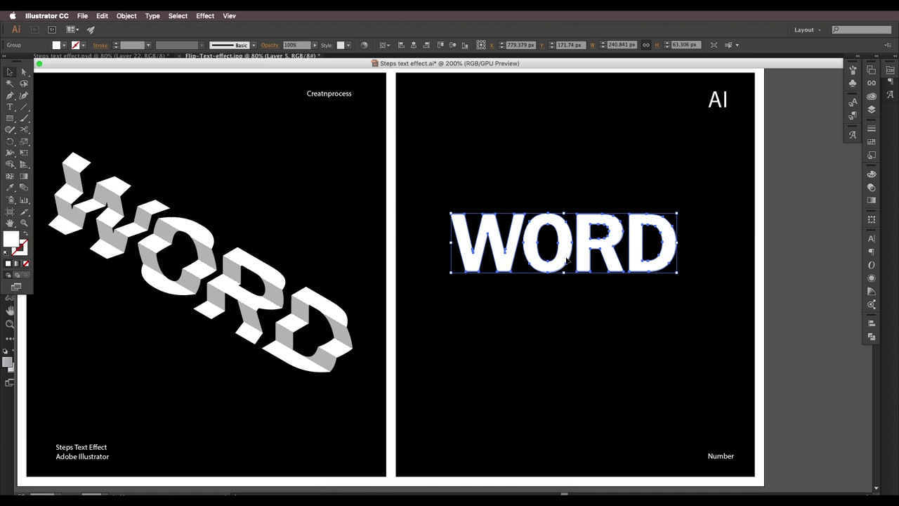
# Step: Draw a white rectangle over WORD and fit its edges to the letters, about 312 × 63 px
pyautogui.click(10, 118)
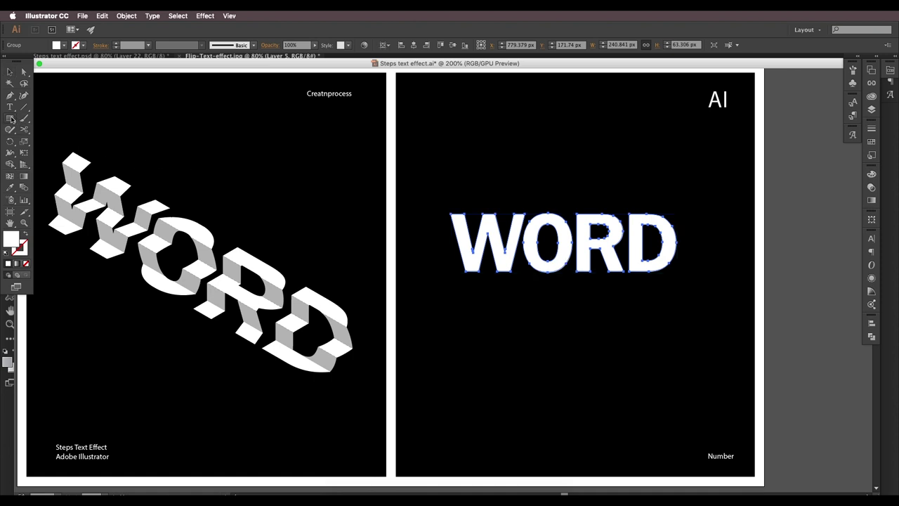
pyautogui.moveTo(444, 209); pyautogui.dragTo(714, 278)
pyautogui.click(9, 72)
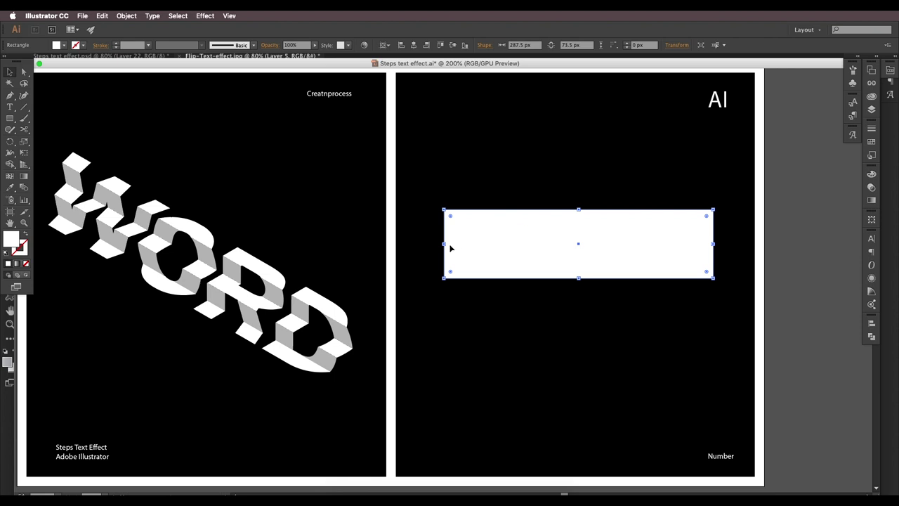
pyautogui.moveTo(445, 245); pyautogui.dragTo(420, 246)
pyautogui.moveTo(566, 209)
pyautogui.mouseDown()
pyautogui.moveTo(567, 228)
pyautogui.moveTo(569, 212)
pyautogui.mouseUp()
pyautogui.moveTo(567, 277)
pyautogui.mouseDown()
pyautogui.moveTo(569, 257)
pyautogui.moveTo(569, 272)
pyautogui.mouseUp()
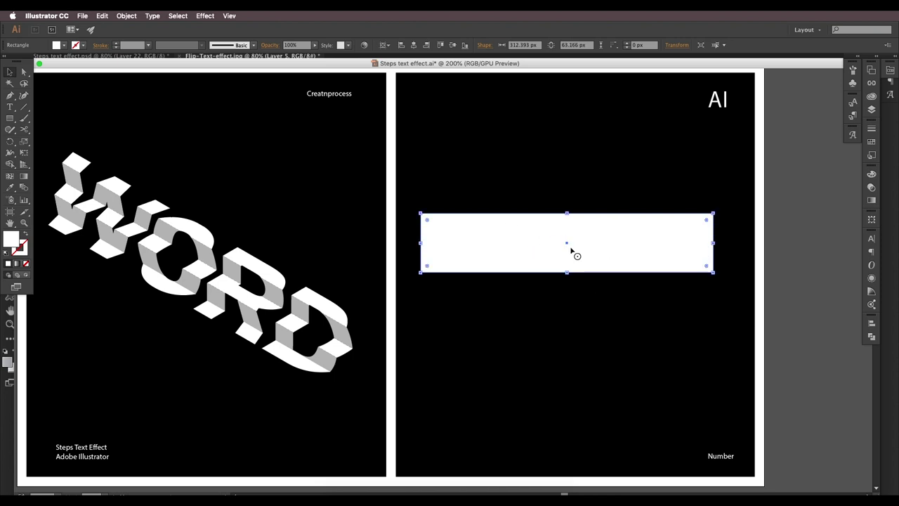
# Step: Undo an accidental move of the black background and reselect the white rectangle
pyautogui.moveTo(666, 311); pyautogui.dragTo(572, 255)
pyautogui.press('super+z')
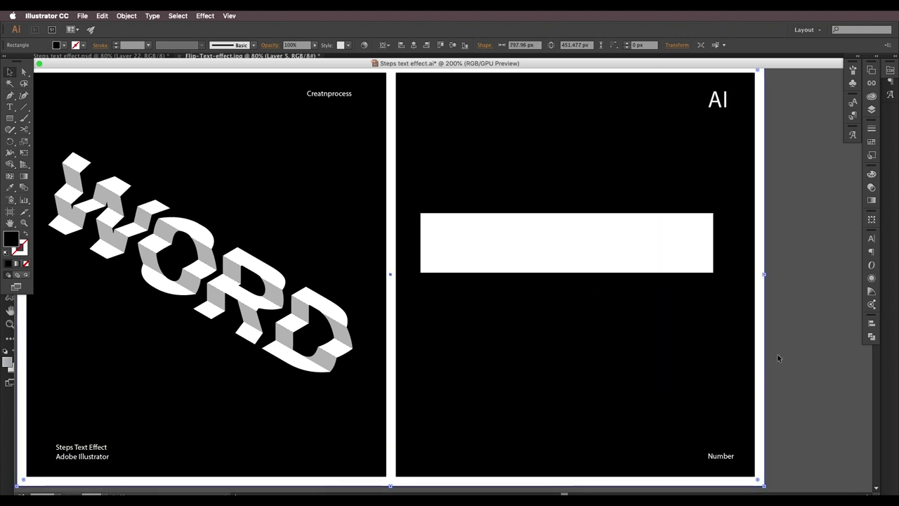
pyautogui.keyDown('shift'); pyautogui.click(652, 392); pyautogui.keyUp('shift')
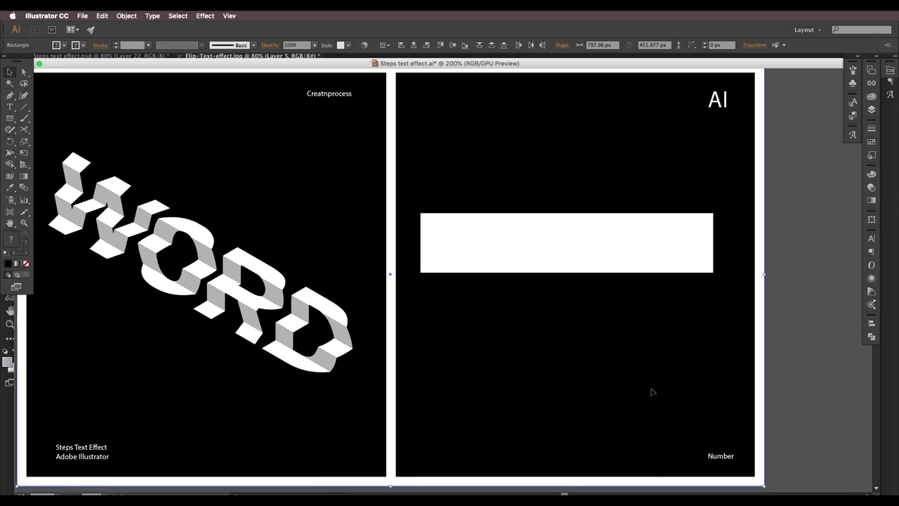
pyautogui.click(757, 389)
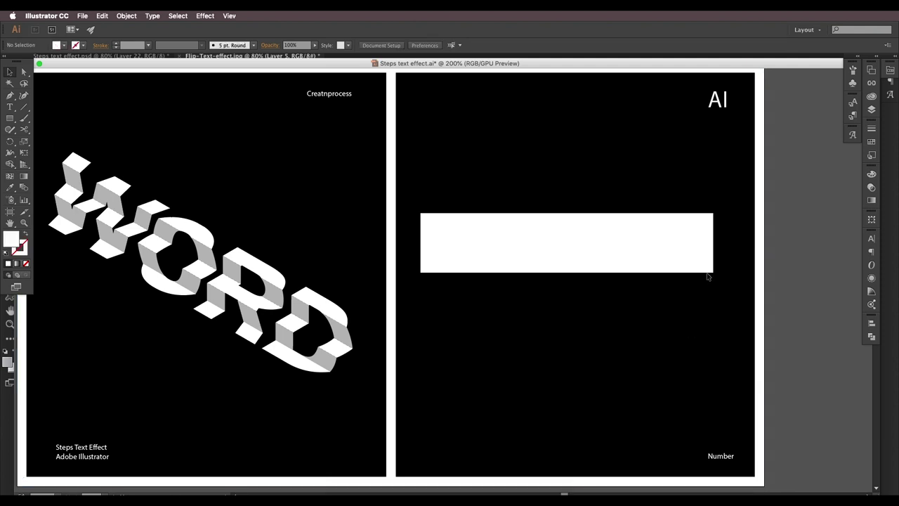
pyautogui.moveTo(215, 280); pyautogui.dragTo(298, 265)
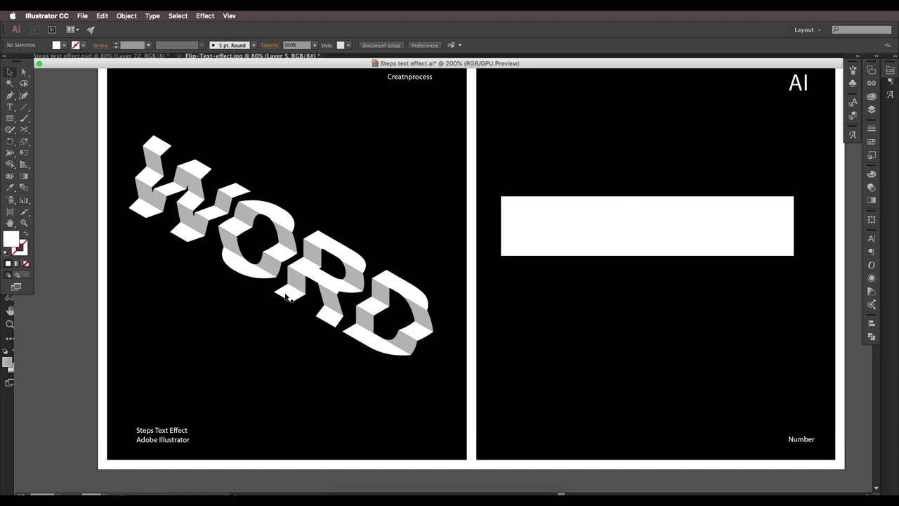
pyautogui.hscroll(5, 438, 288)
pyautogui.scroll(2, 439, 289)
pyautogui.click(500, 288)
pyautogui.click(501, 287)
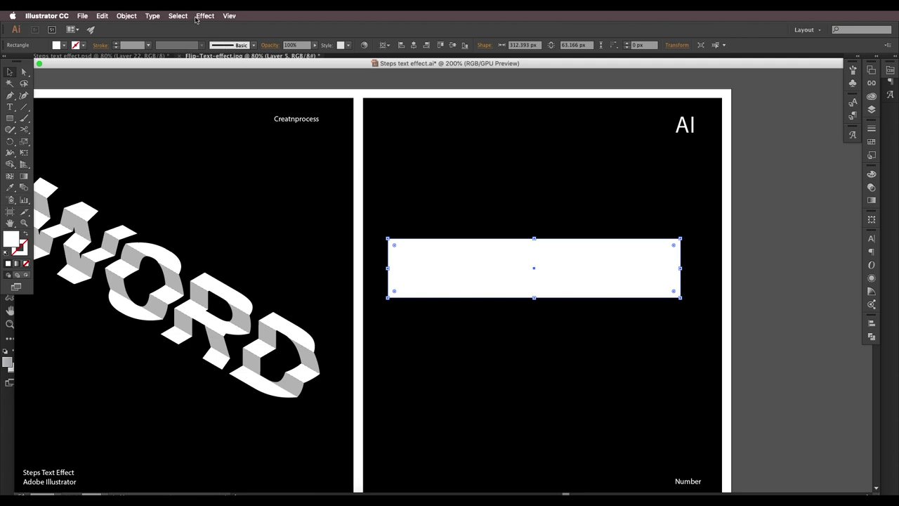
# Step: Split the rectangle into 5 rows with Split Into Grid, then select the strips with WORD
pyautogui.click(126, 15)
pyautogui.moveTo(168, 192)
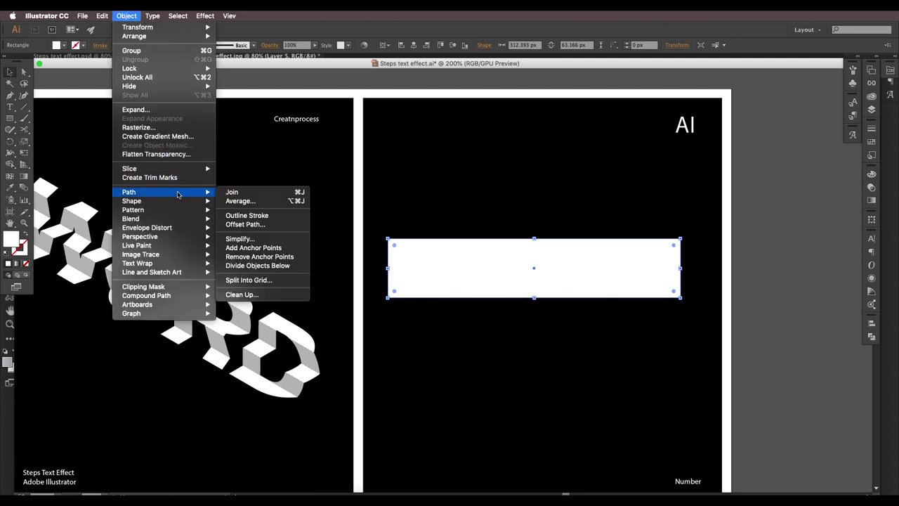
pyautogui.click(261, 279)
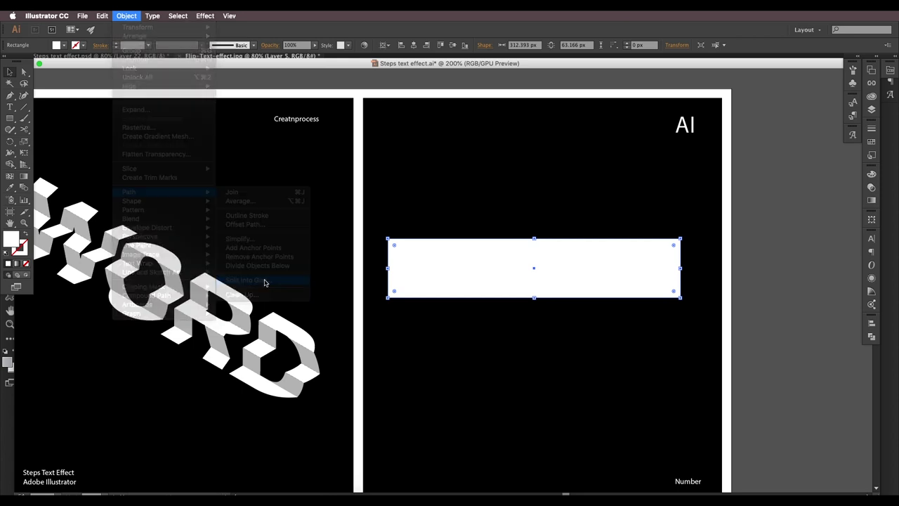
pyautogui.click(525, 184)
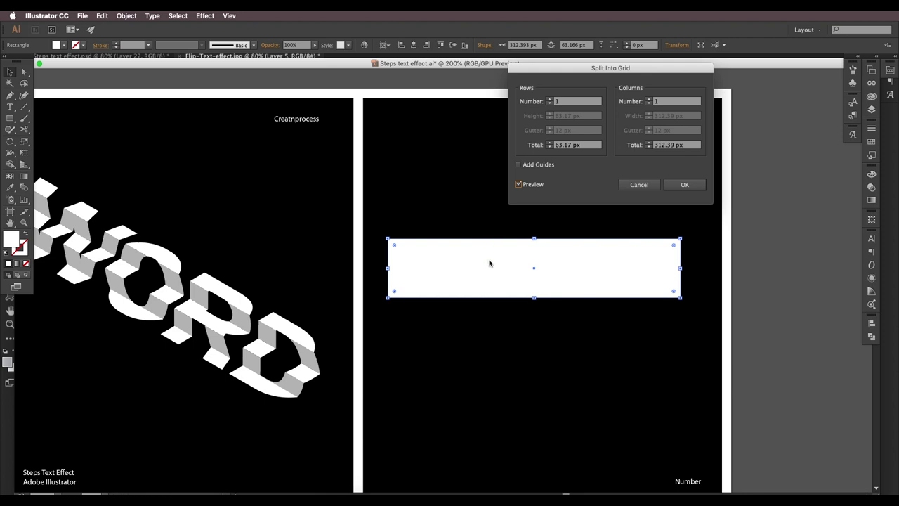
pyautogui.click(550, 99)
pyautogui.click(550, 99)
pyautogui.click(550, 100)
pyautogui.click(550, 99)
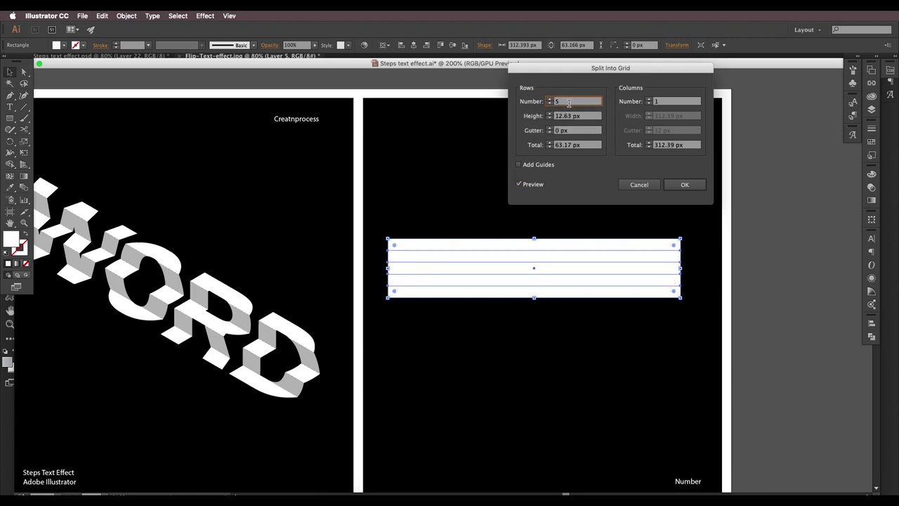
pyautogui.click(682, 186)
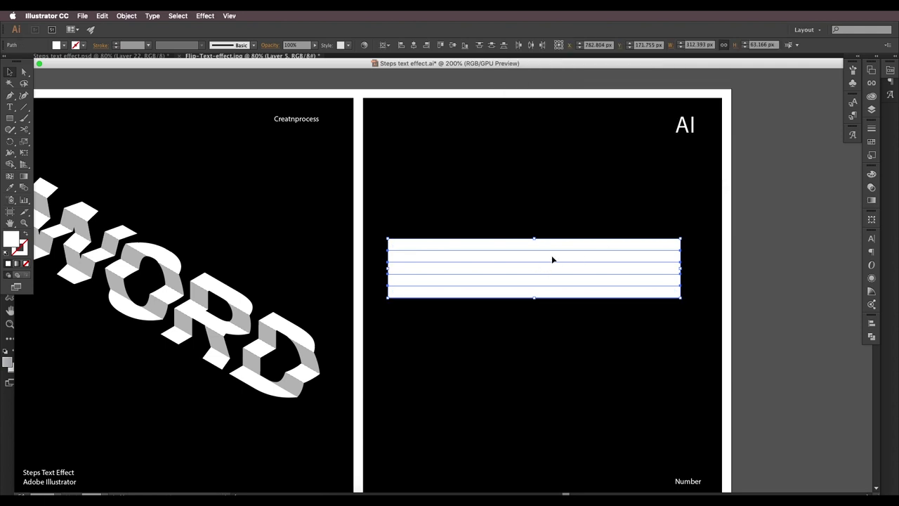
pyautogui.moveTo(665, 349); pyautogui.dragTo(406, 175)
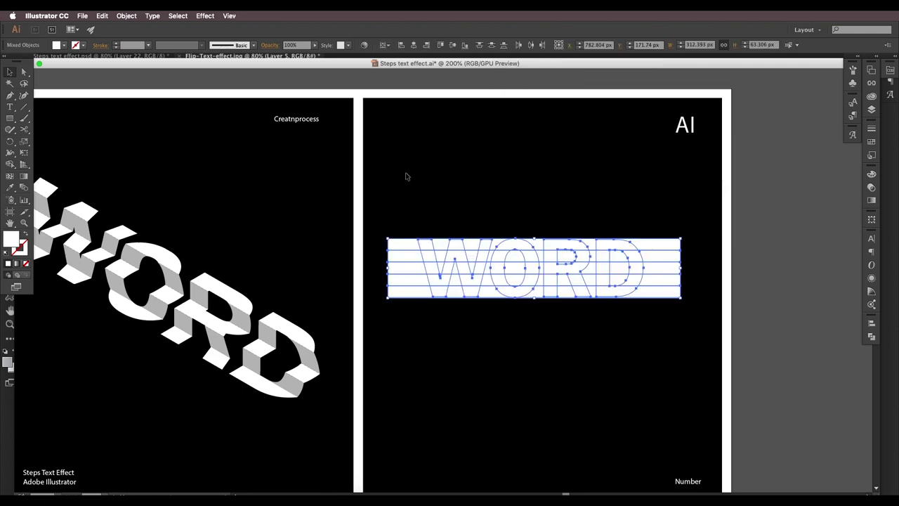
# Step: Divide WORD by the strips in Pathfinder, ungroup the pieces, and select D's top strip
pyautogui.click(869, 338)
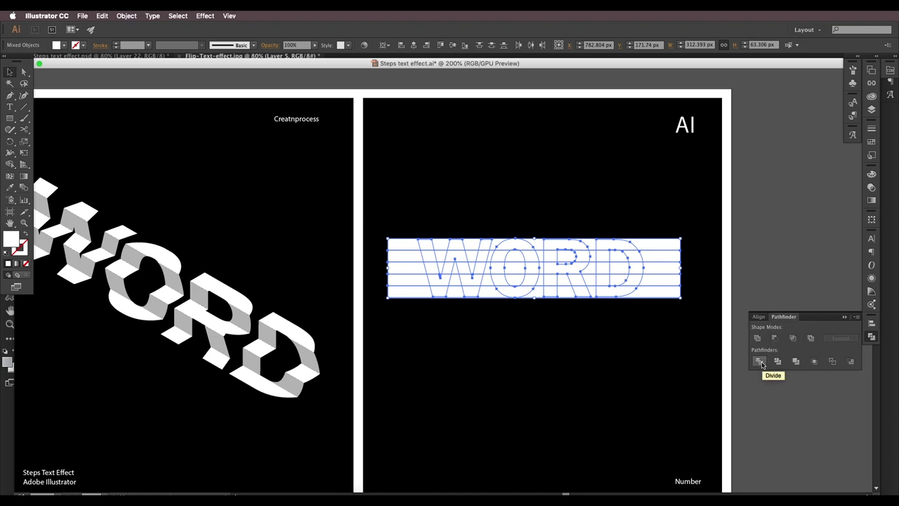
pyautogui.click(762, 362)
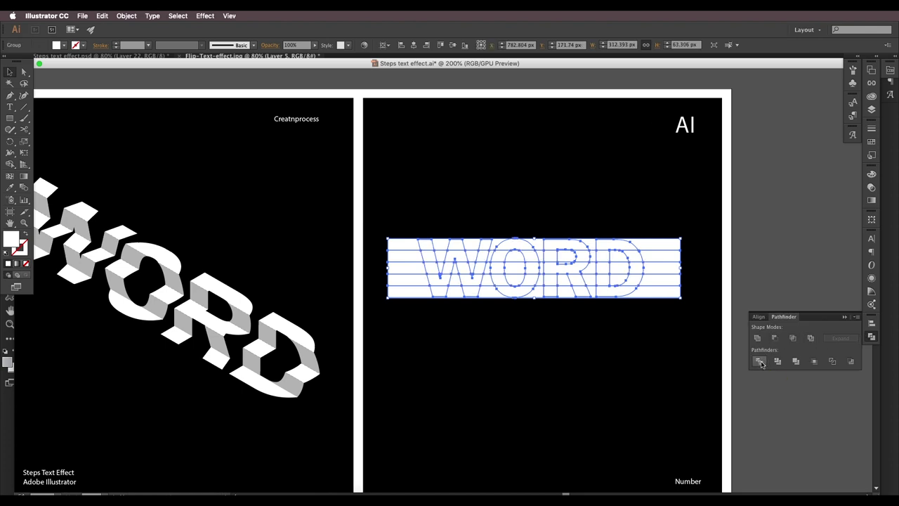
pyautogui.rightClick(579, 276)
pyautogui.click(605, 324)
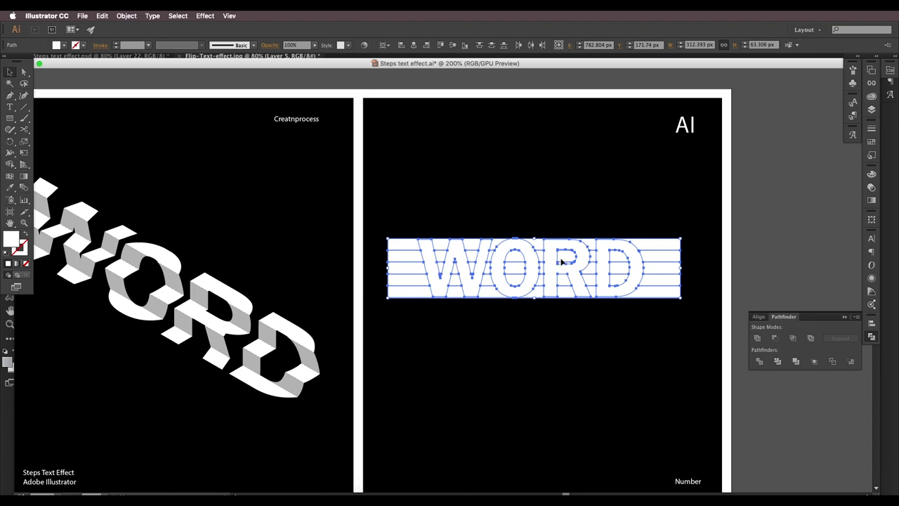
pyautogui.hotkey('ctrl', 'shift', 'a')
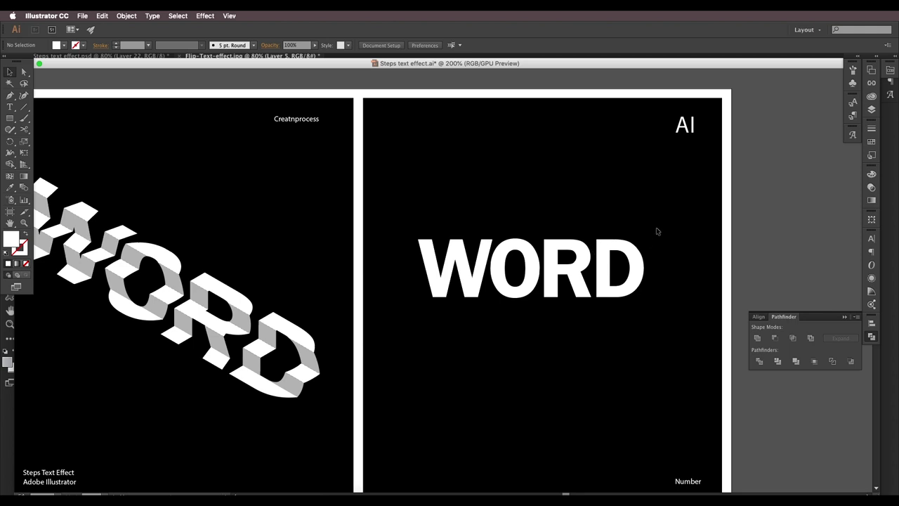
pyautogui.click(634, 241)
# Step: Unite the top two rows of strip pieces across all four letters
pyautogui.moveTo(664, 219); pyautogui.dragTo(413, 246)
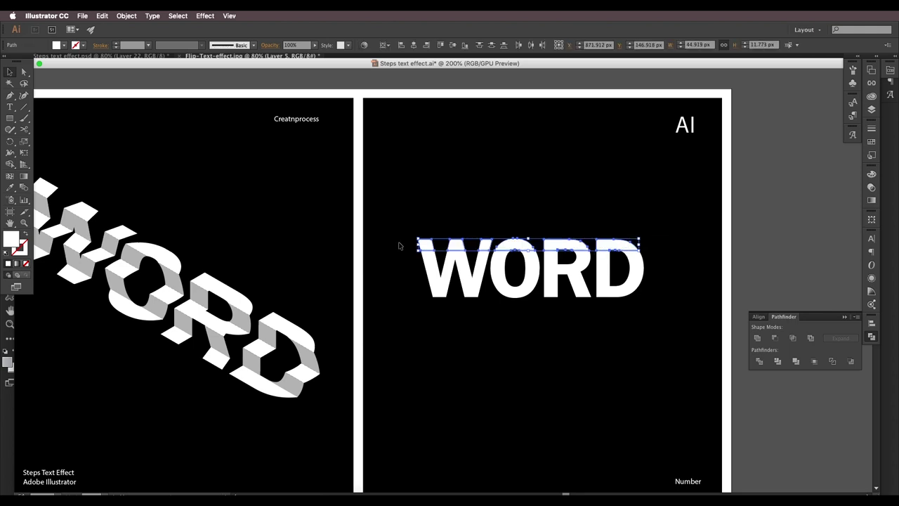
pyautogui.click(757, 340)
pyautogui.click(657, 241)
pyautogui.click(502, 243)
pyautogui.click(679, 260)
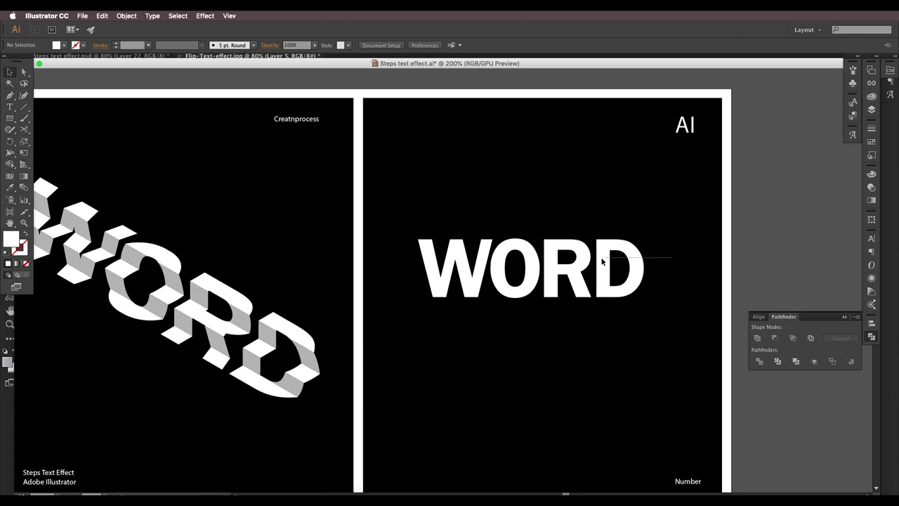
pyautogui.click(413, 260)
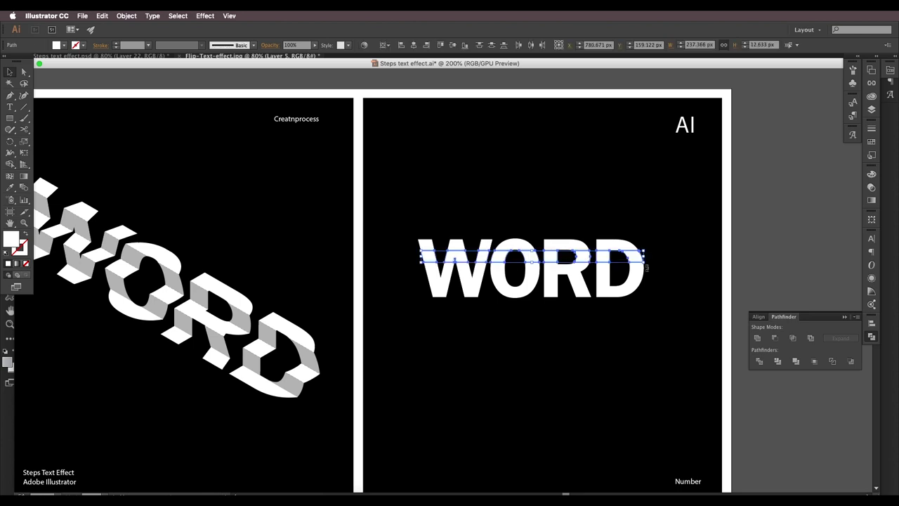
pyautogui.click(764, 341)
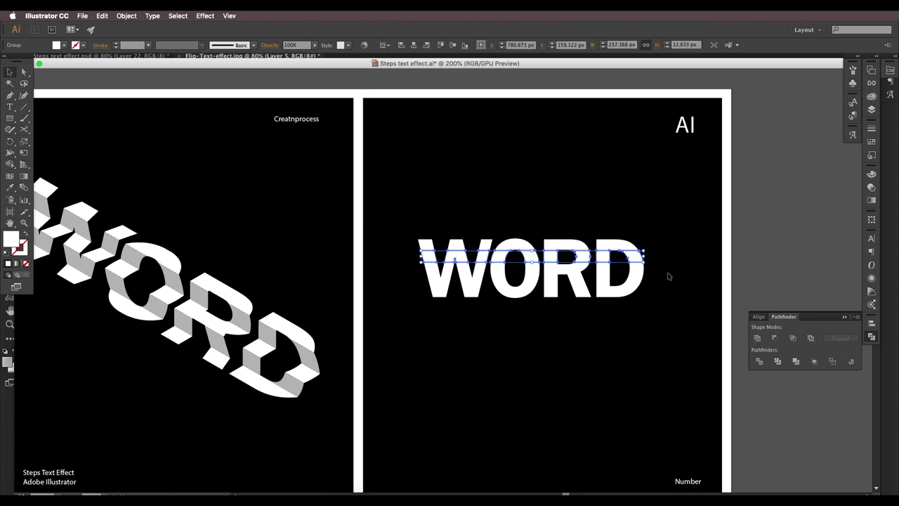
# Step: Unite the remaining three rows of strips and check the merged bands
pyautogui.click(635, 268)
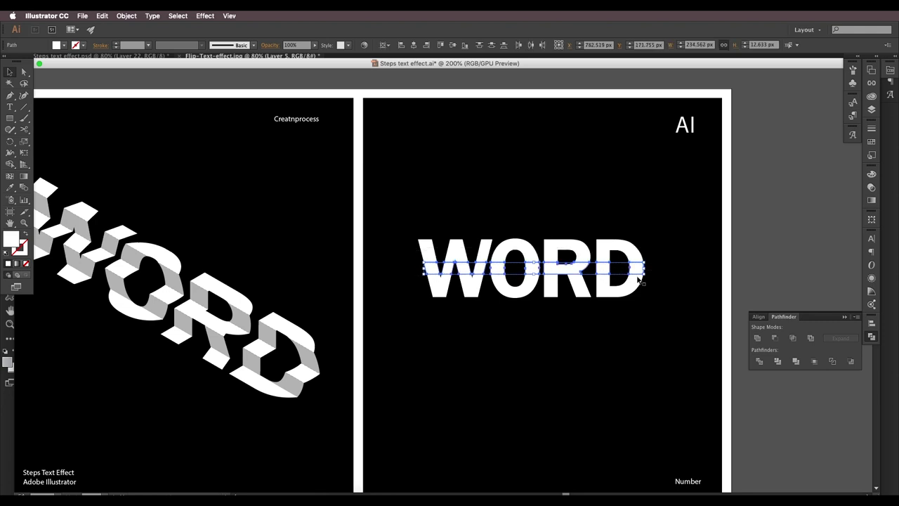
pyautogui.click(757, 340)
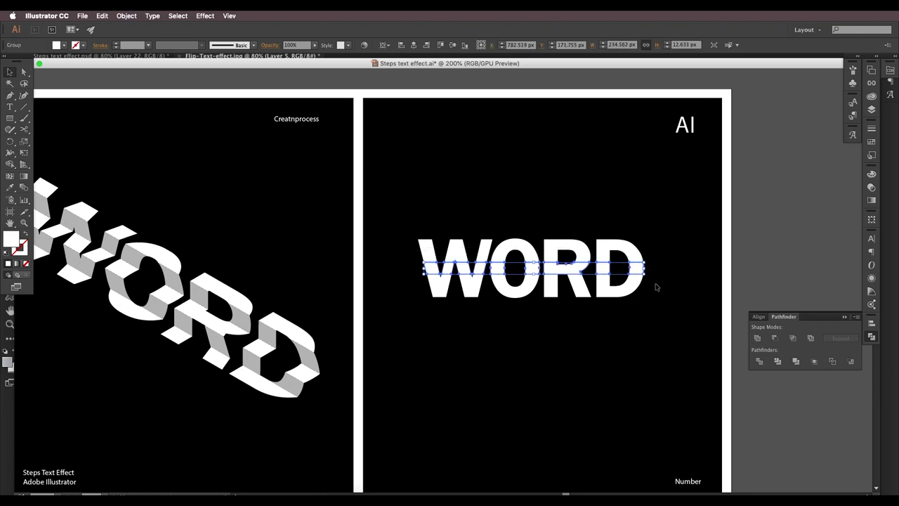
pyautogui.click(433, 281)
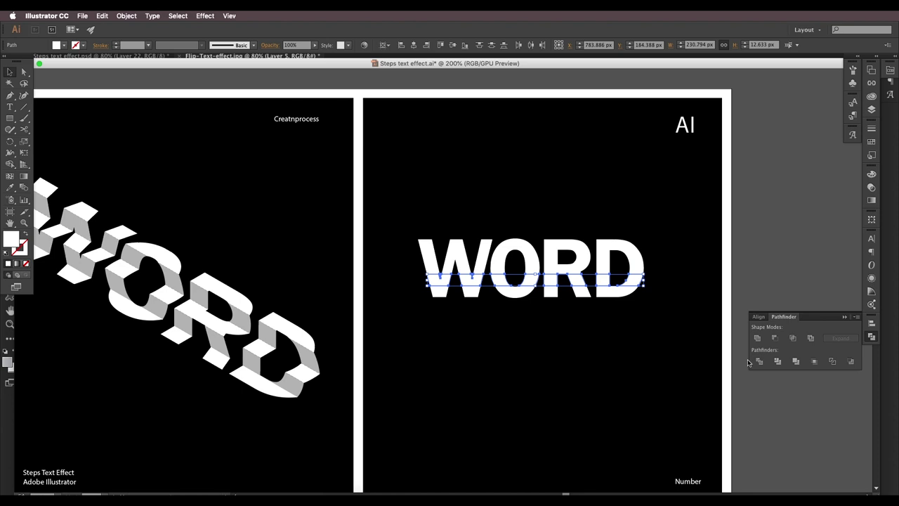
pyautogui.click(758, 340)
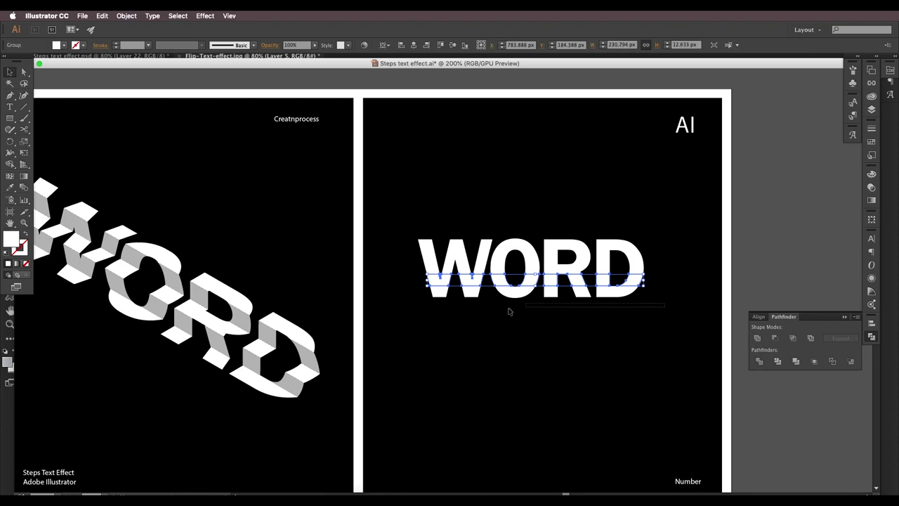
pyautogui.click(412, 299)
pyautogui.click(758, 338)
pyautogui.click(635, 255)
pyautogui.click(636, 263)
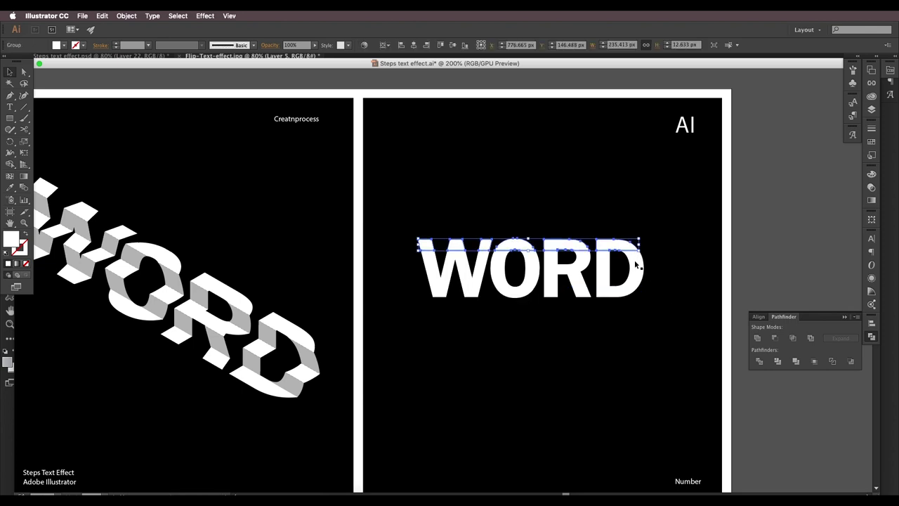
pyautogui.click(634, 288)
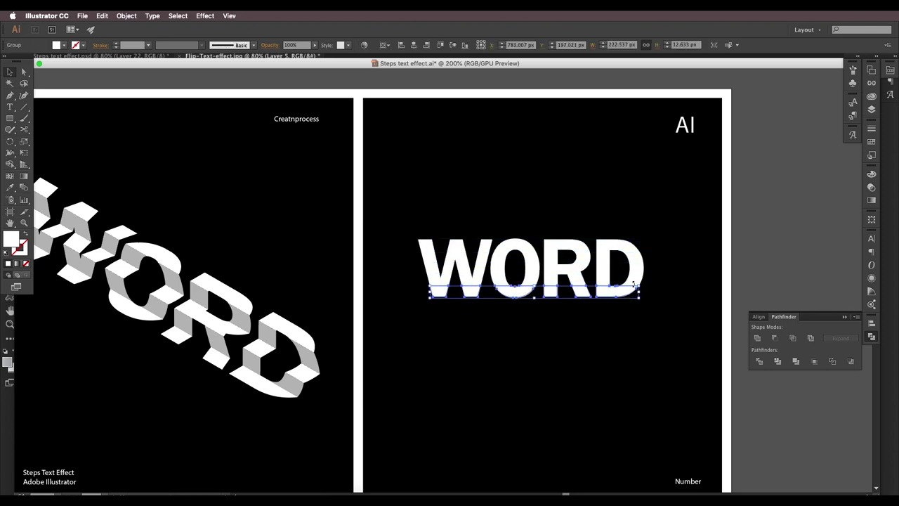
pyautogui.moveTo(636, 279); pyautogui.dragTo(624, 249)
pyautogui.click(648, 239)
pyautogui.scroll(2, 619, 274)
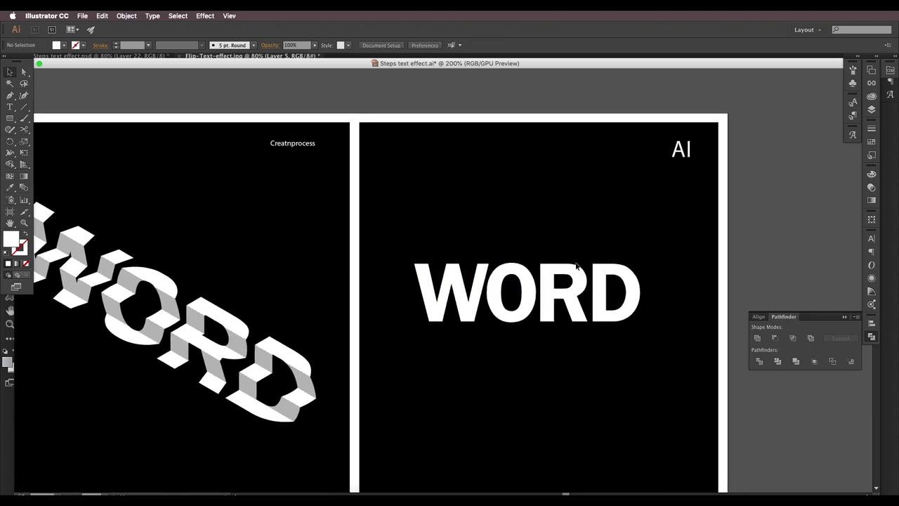
# Step: Select all WORD strips and preview a 3D Rotate with the Isometric Top position
pyautogui.moveTo(478, 268); pyautogui.dragTo(443, 227)
pyautogui.click(205, 16)
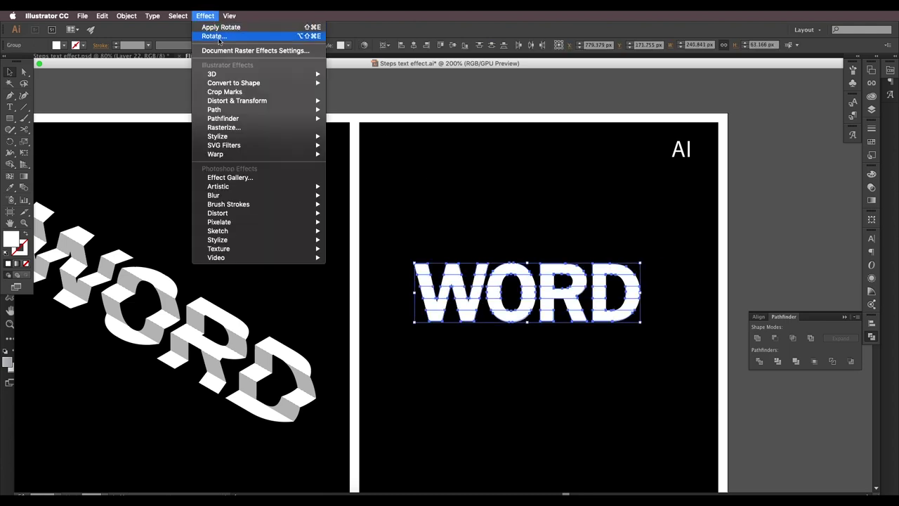
pyautogui.moveTo(234, 75)
pyautogui.click(369, 95)
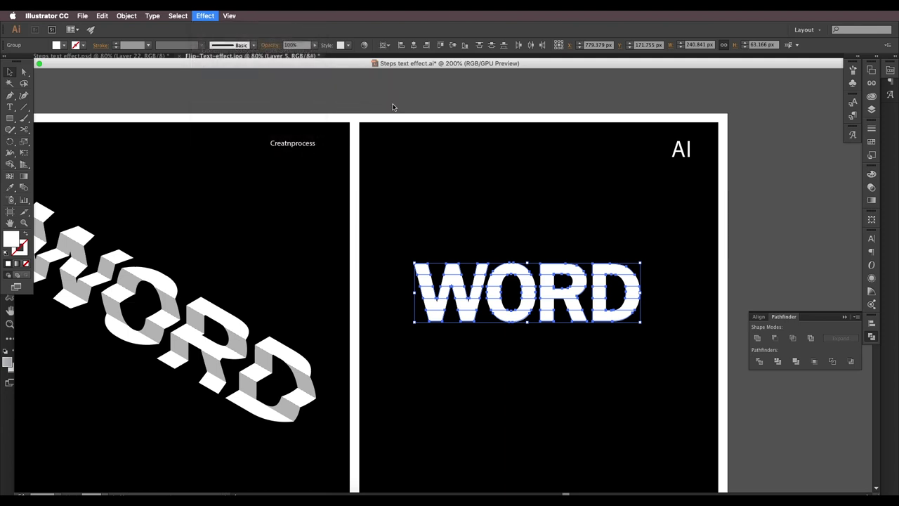
pyautogui.moveTo(680, 50); pyautogui.dragTo(739, 47)
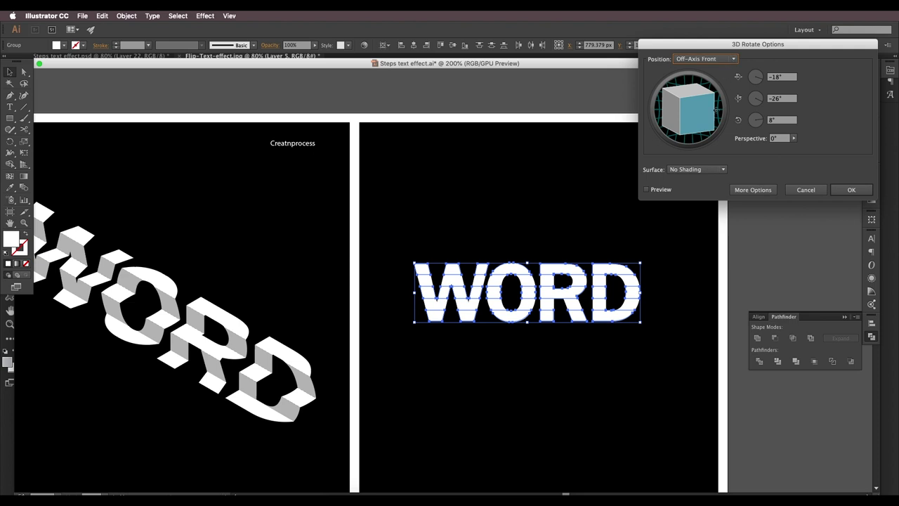
pyautogui.click(647, 190)
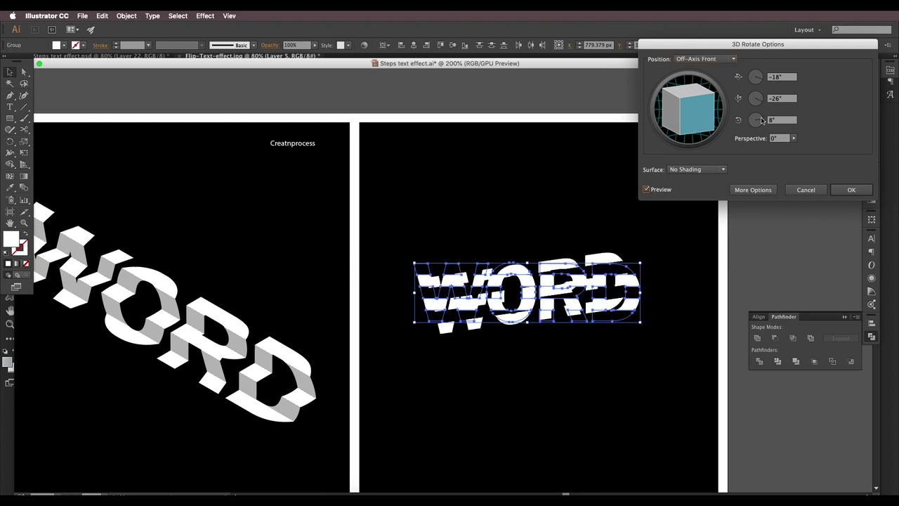
pyautogui.click(732, 59)
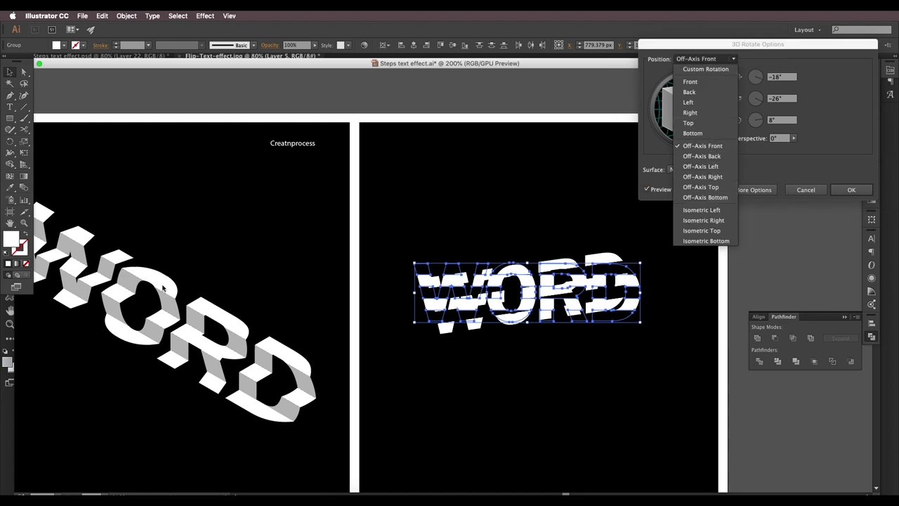
pyautogui.click(709, 232)
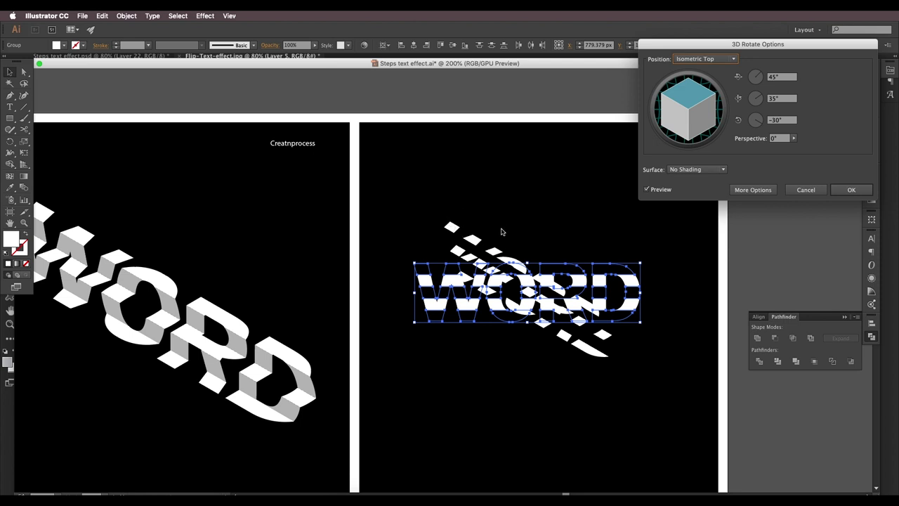
# Step: Compare Isometric Left and Right, then apply Isometric Top (45°, 35°, -30°)
pyautogui.click(704, 58)
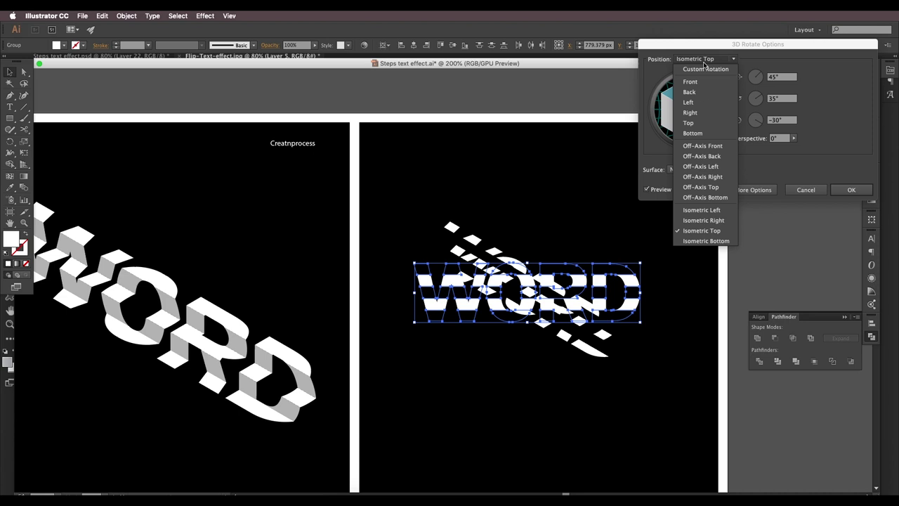
pyautogui.click(708, 213)
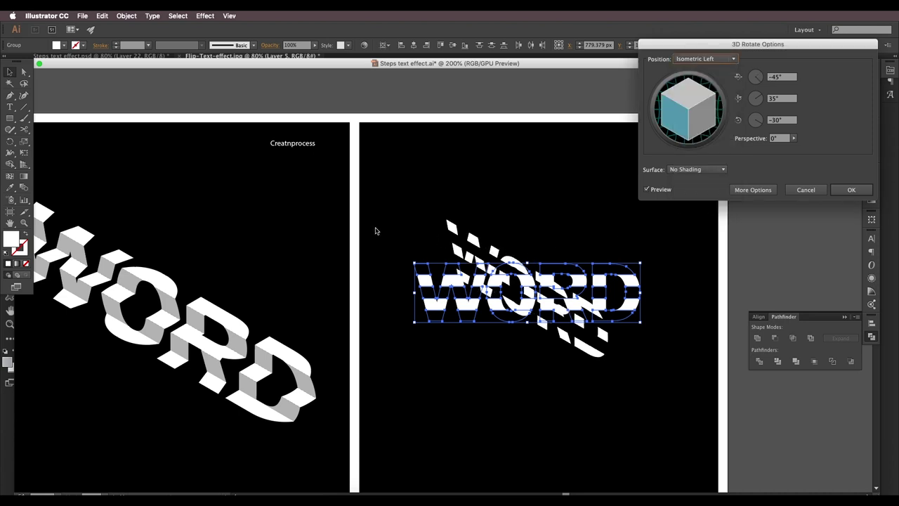
pyautogui.click(705, 58)
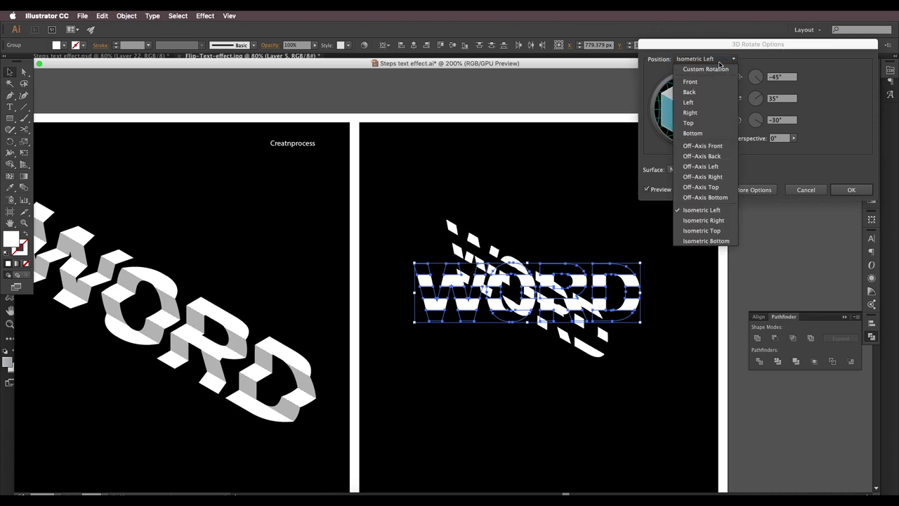
pyautogui.click(703, 218)
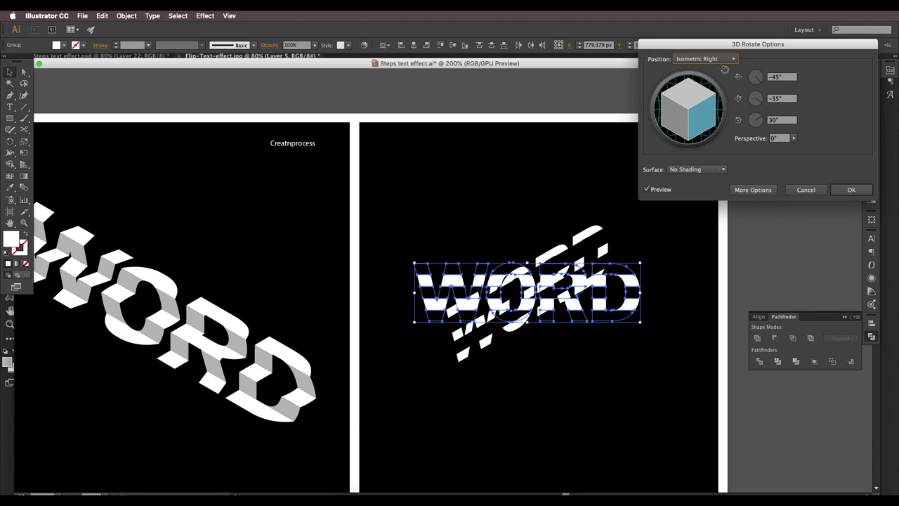
pyautogui.click(704, 59)
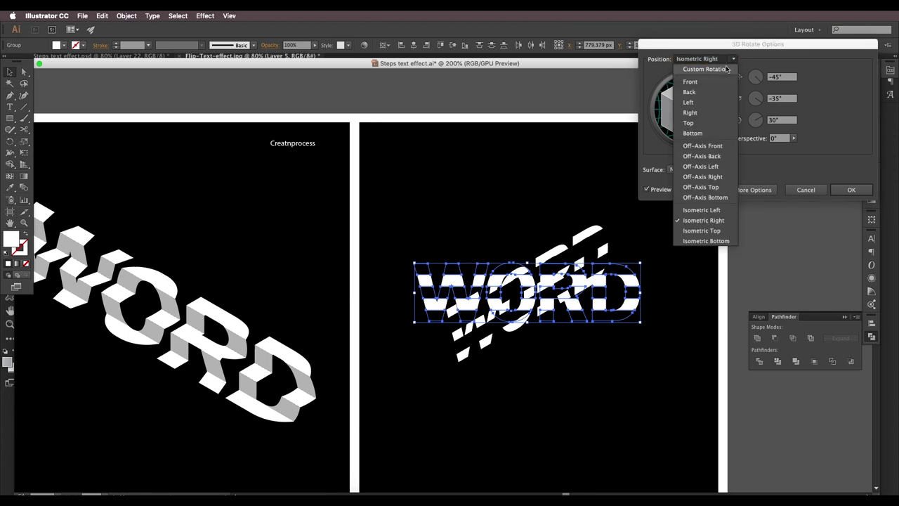
pyautogui.click(703, 230)
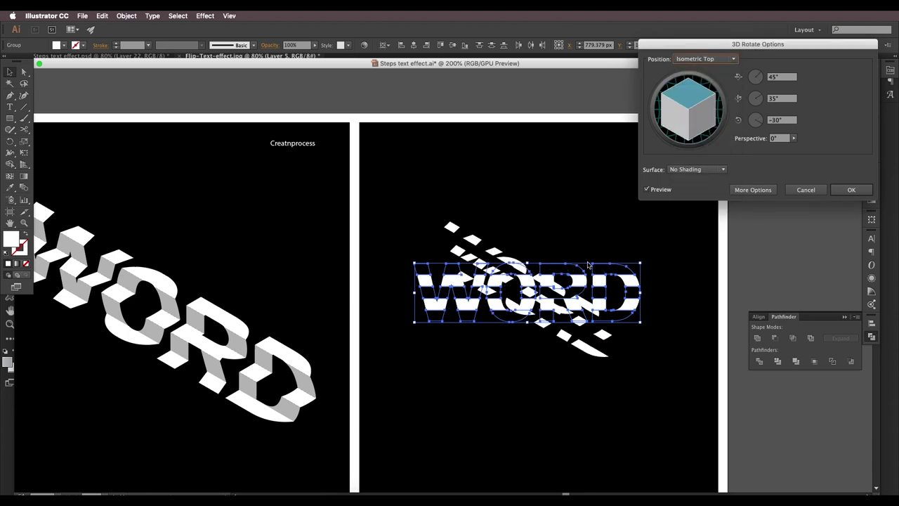
pyautogui.click(852, 192)
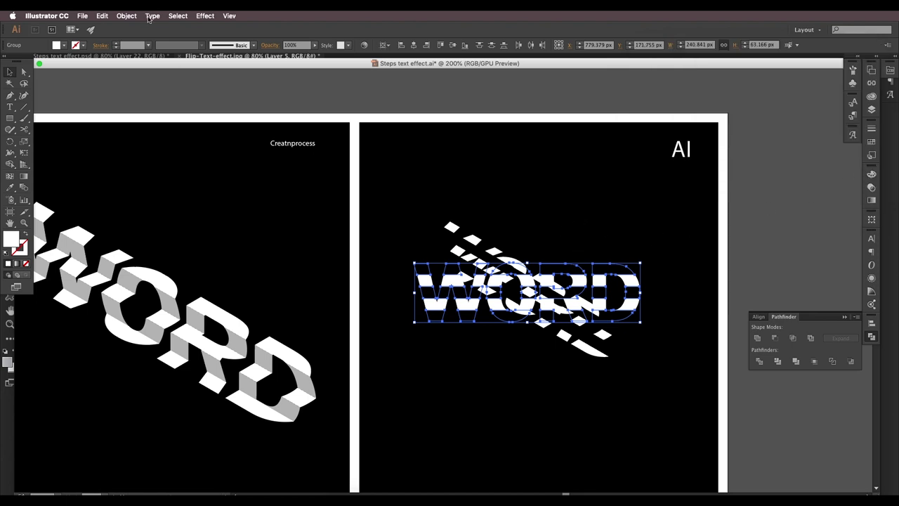
pyautogui.click(135, 19)
# Step: Expand the rotated strips and give the flat WORD strips the grey fill from the left artwork
pyautogui.click(147, 117)
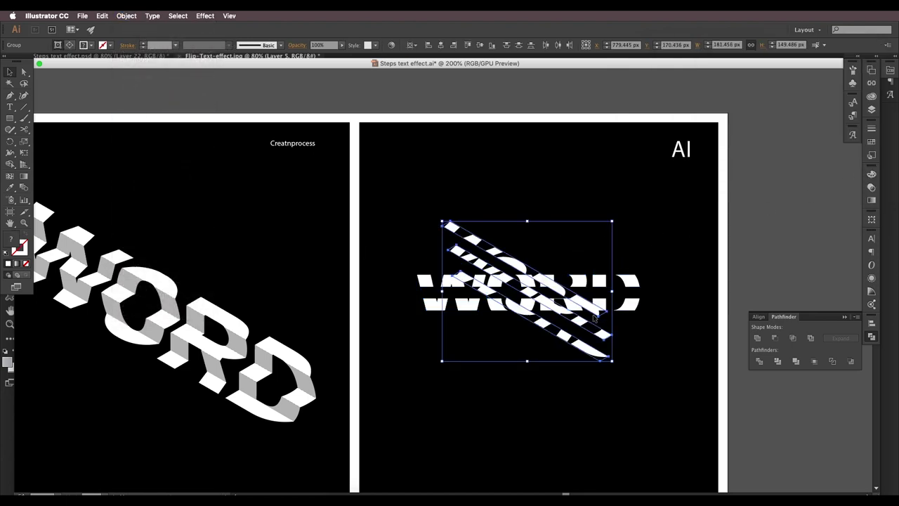
pyautogui.click(674, 309)
pyautogui.click(636, 295)
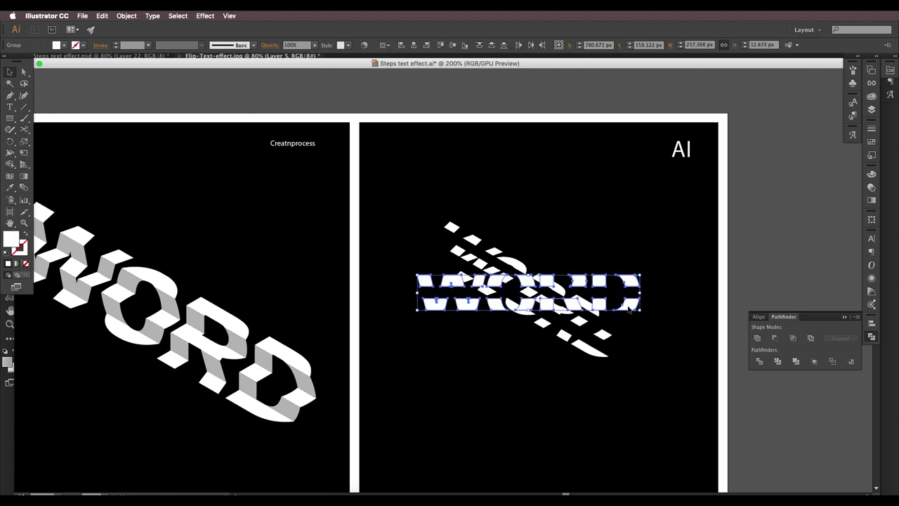
pyautogui.press('i')
pyautogui.click(238, 342)
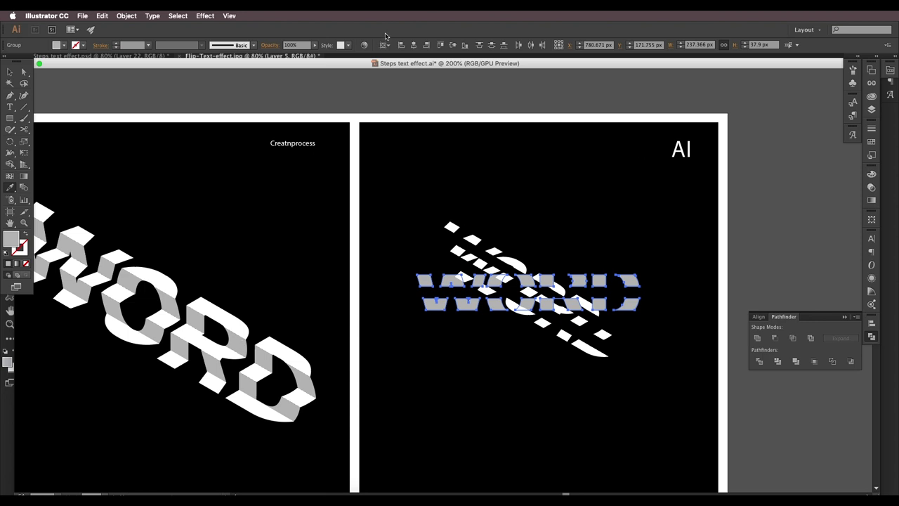
# Step: Apply an Isometric Left 3D rotation (-45°, 35°, -30°) to the grey WORD strips
pyautogui.click(205, 16)
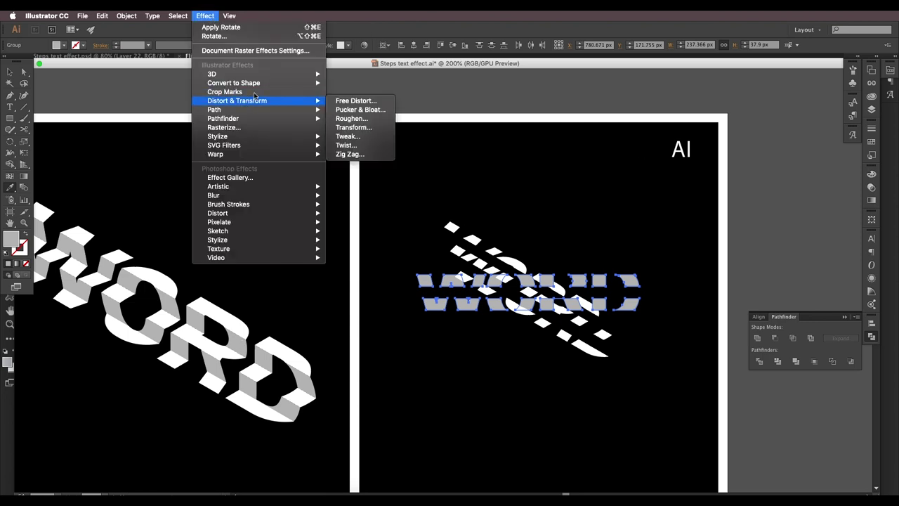
pyautogui.moveTo(269, 74)
pyautogui.click(365, 91)
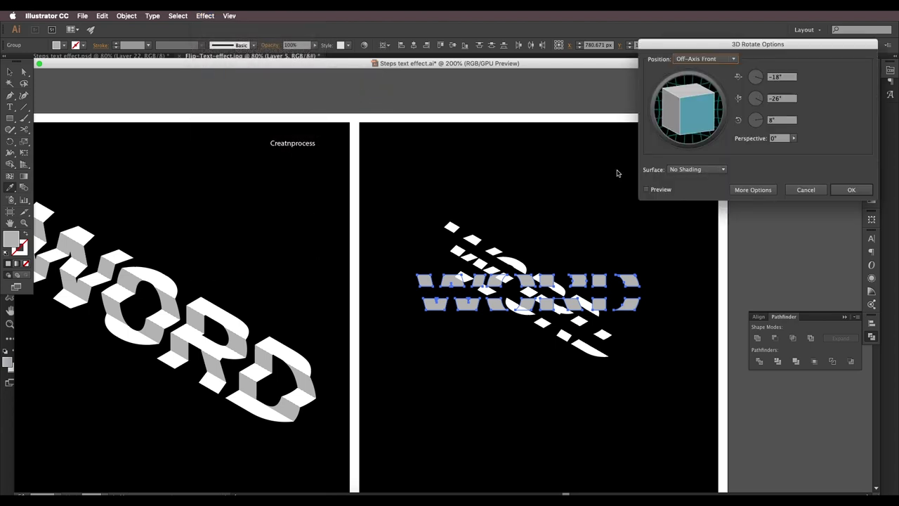
pyautogui.click(646, 190)
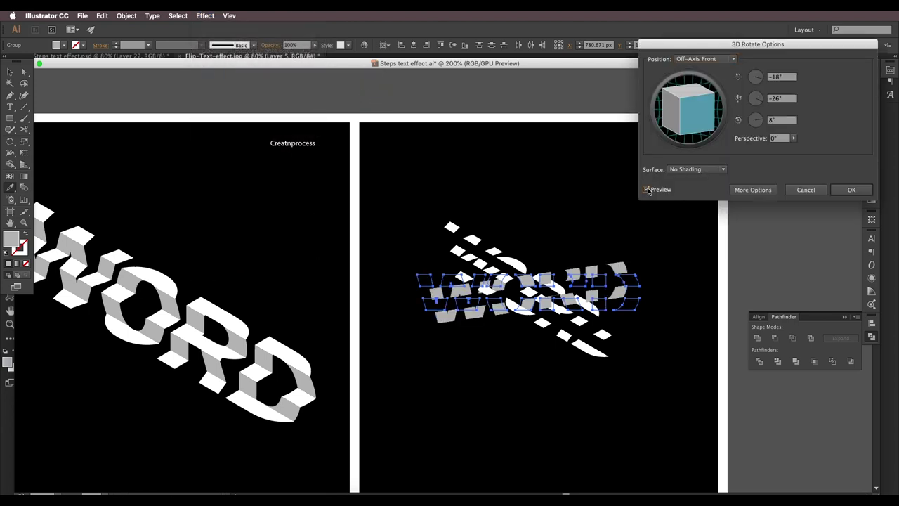
pyautogui.click(706, 60)
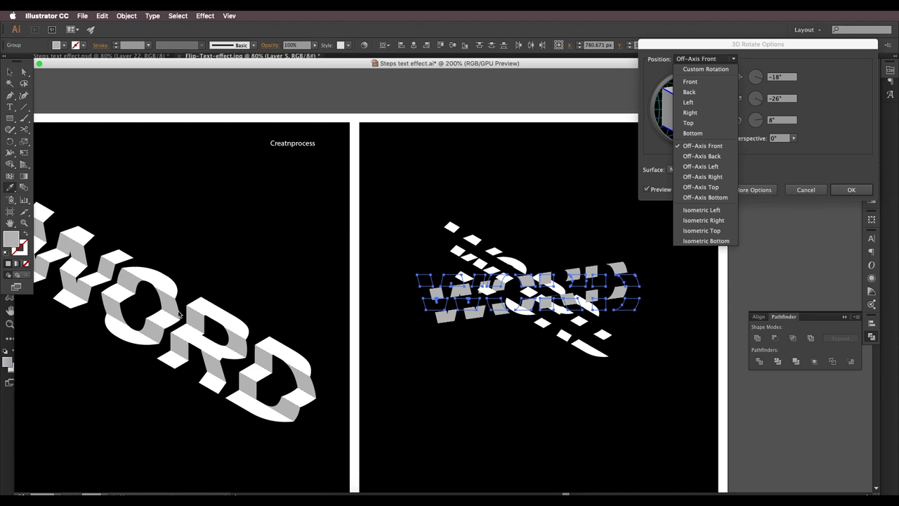
pyautogui.click(702, 210)
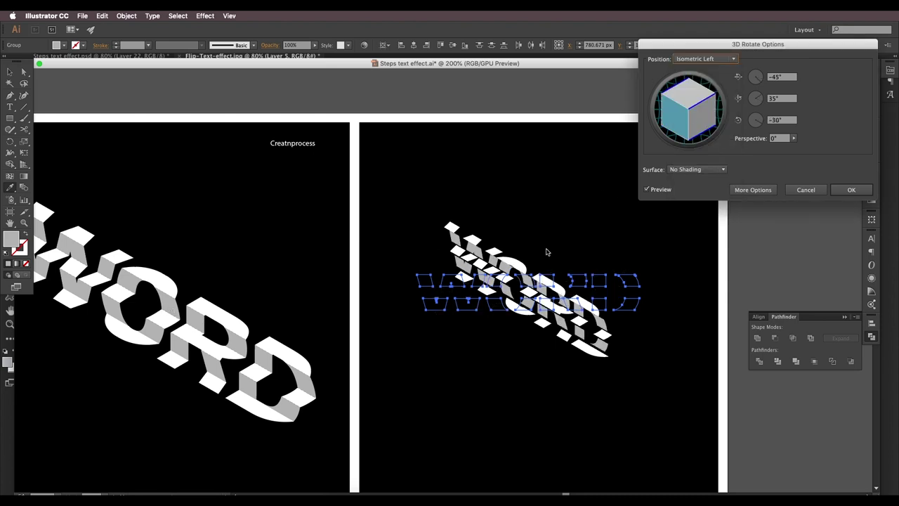
pyautogui.click(850, 190)
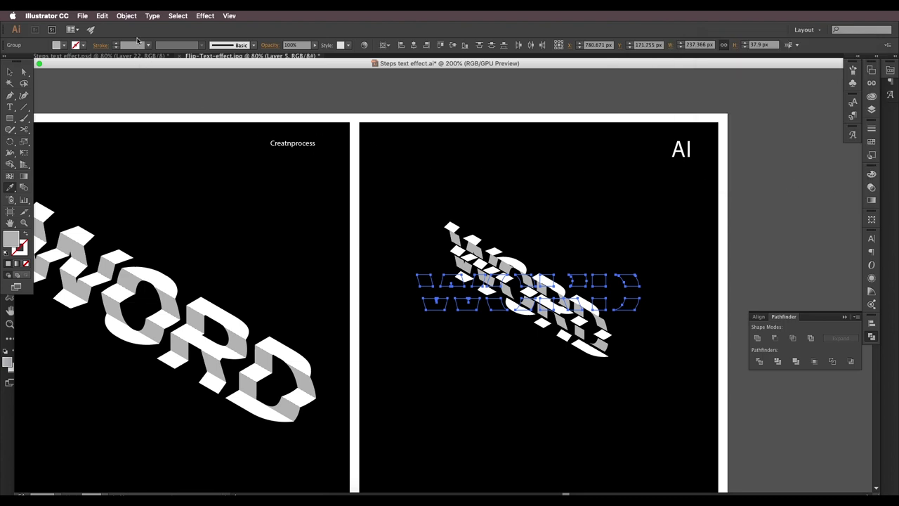
pyautogui.click(127, 16)
# Step: Expand the rotated WORD into shapes and nudge the grey side group against the white tops
pyautogui.click(144, 119)
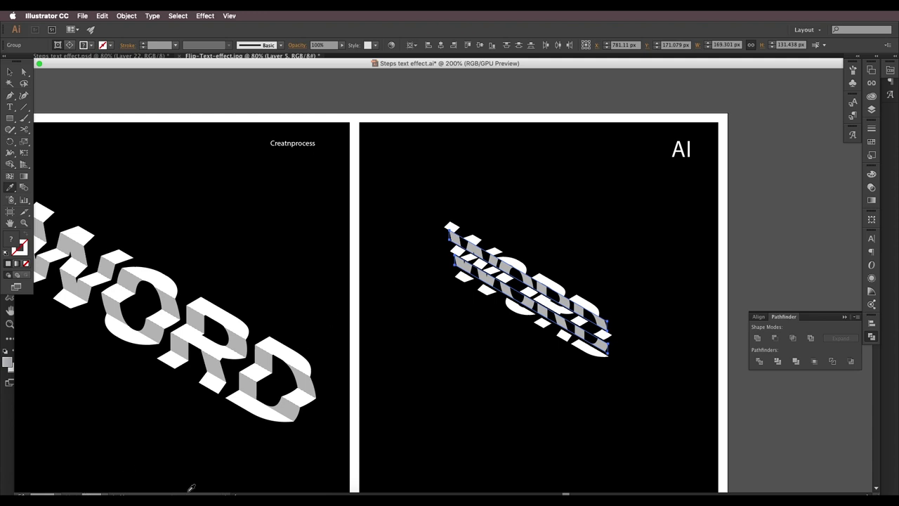
pyautogui.press('super+equal')
pyautogui.press('super+equal')
pyautogui.press('super+equal')
pyautogui.press('super+equal')
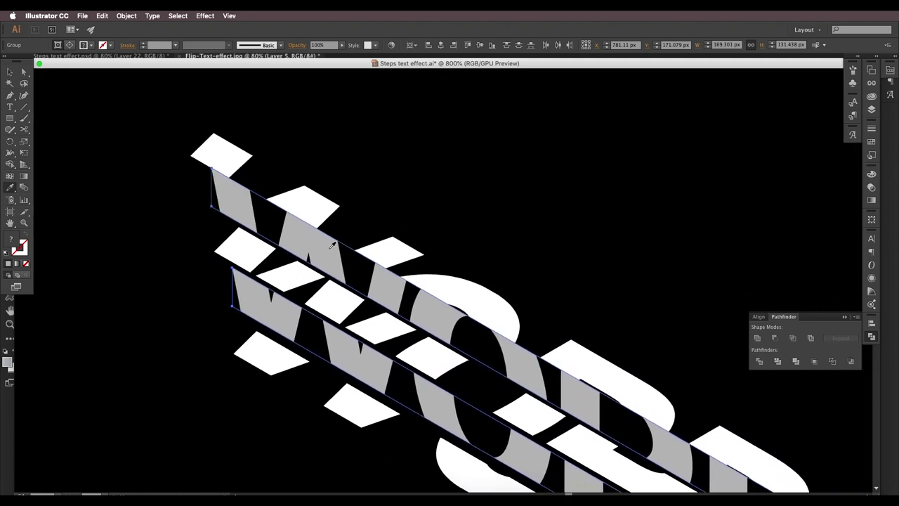
pyautogui.click(9, 73)
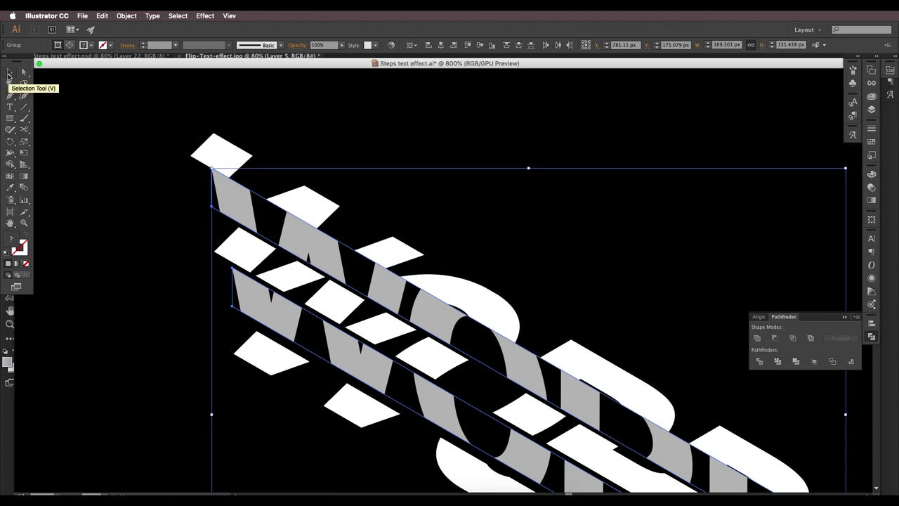
pyautogui.hotkey('shift', 'Left')
pyautogui.hotkey('shift', 'Up')
pyautogui.press('Down')
pyautogui.press('Down')
pyautogui.press('Down')
pyautogui.press('Down')
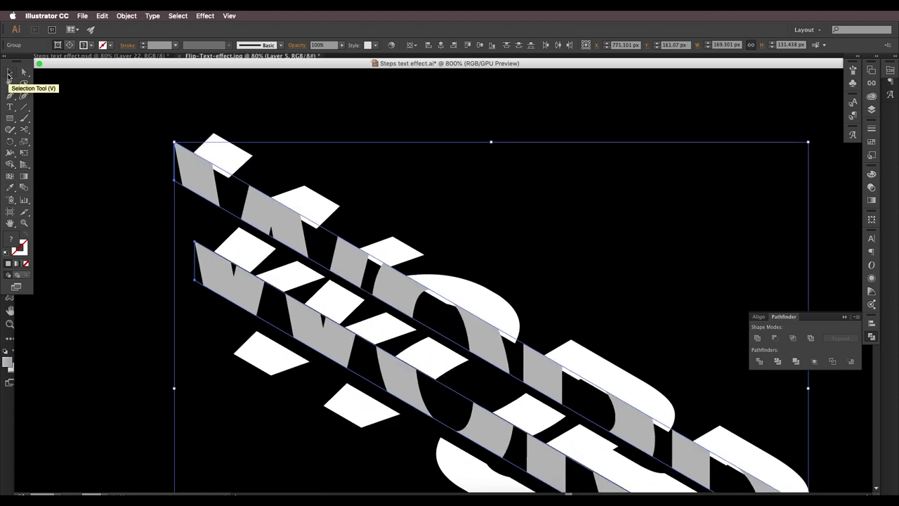
pyautogui.press('Right')
pyautogui.press('Right')
pyautogui.press('Right')
pyautogui.press('Down')
pyautogui.press('Down')
pyautogui.press('Down')
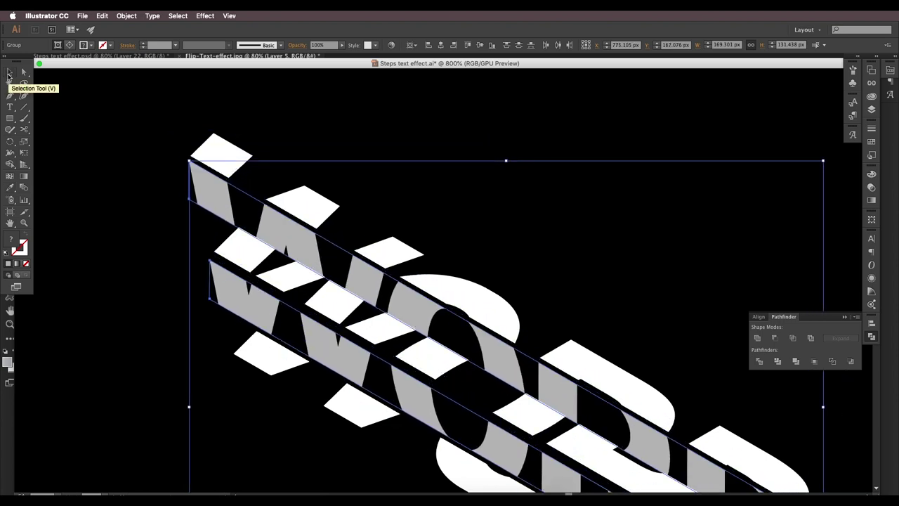
pyautogui.press('Right')
pyautogui.press('Right')
pyautogui.press('Right')
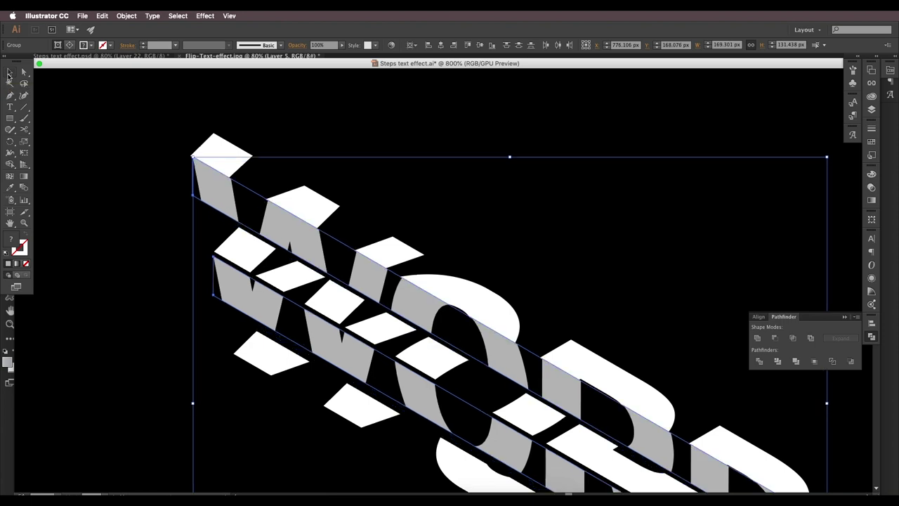
pyautogui.press('Left')
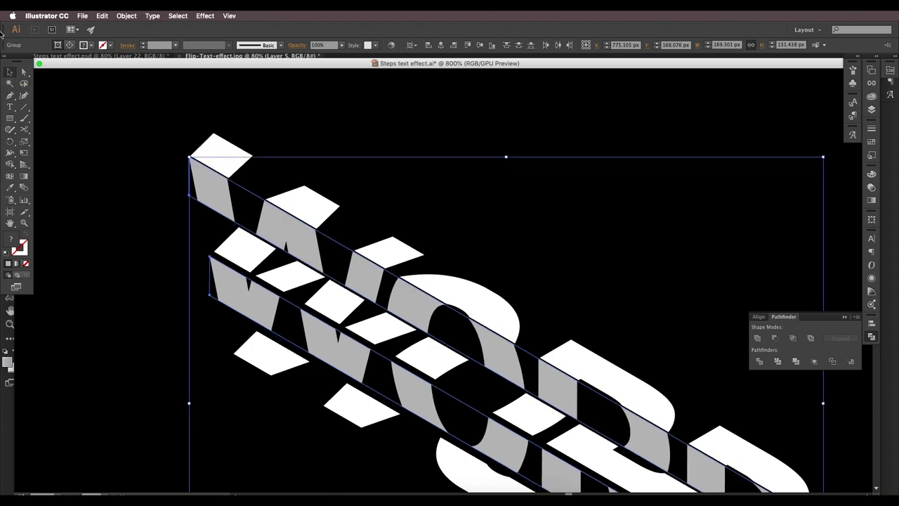
pyautogui.hotkey('ctrl', 'z')
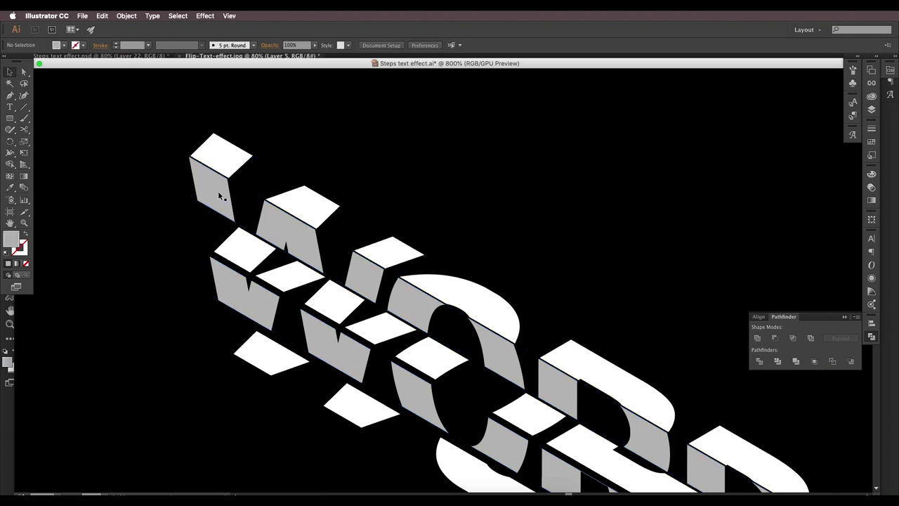
# Step: Drag the grey side strips under their white tops to close the gaps
pyautogui.scroll(1, 160, 112)
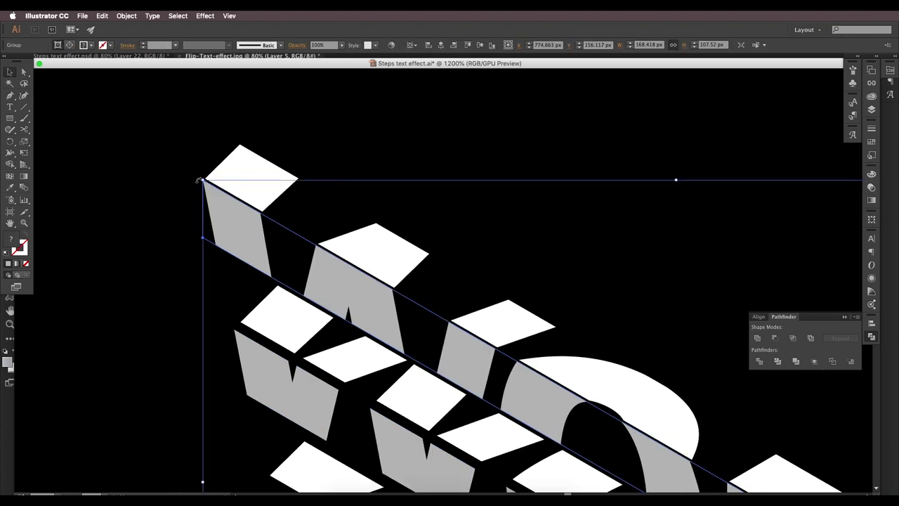
pyautogui.click(307, 222)
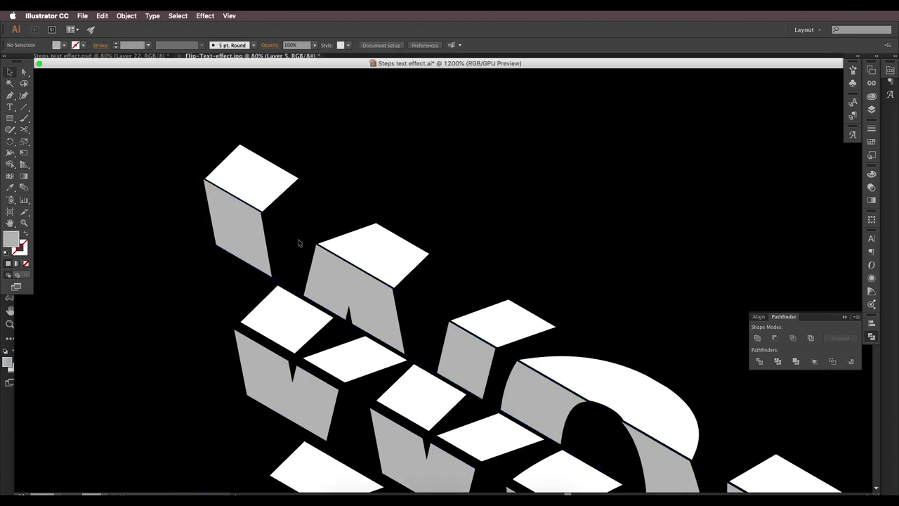
pyautogui.click(243, 212)
pyautogui.scroll(-3, 281, 232)
pyautogui.moveTo(281, 253); pyautogui.dragTo(251, 213)
pyautogui.moveTo(258, 294); pyautogui.dragTo(227, 246)
pyautogui.scroll(-5, 245, 232)
pyautogui.hscroll(2, 246, 232)
pyautogui.moveTo(281, 257); pyautogui.dragTo(262, 263)
pyautogui.click(232, 321)
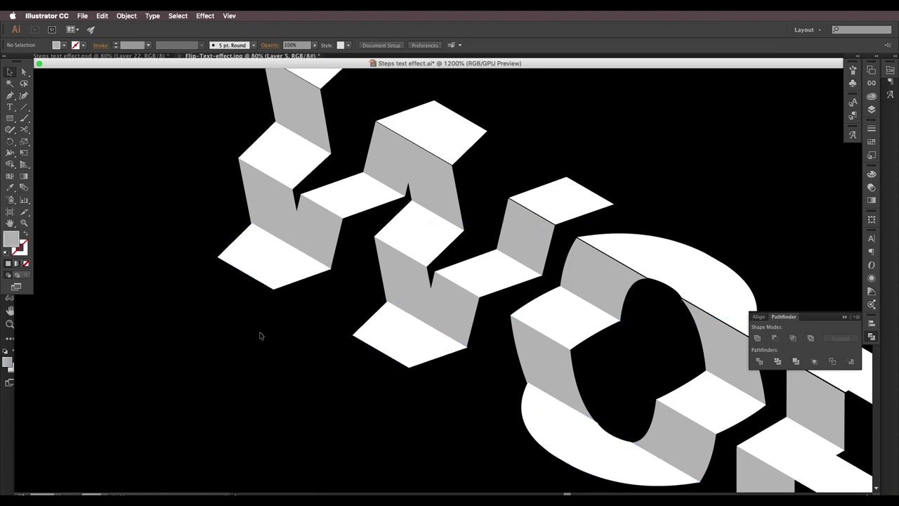
pyautogui.click(48, 496)
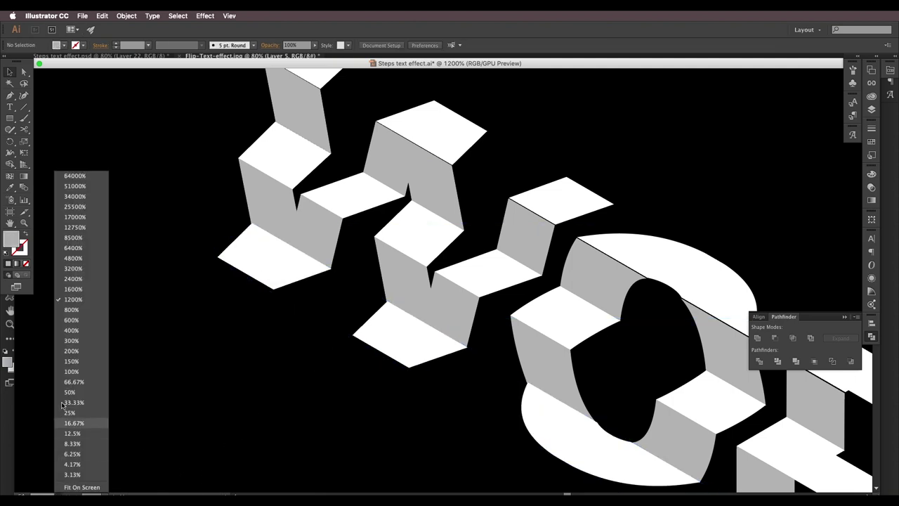
# Step: Zoom to 1600% on the letter D and nudge its strip group into alignment
pyautogui.click(77, 292)
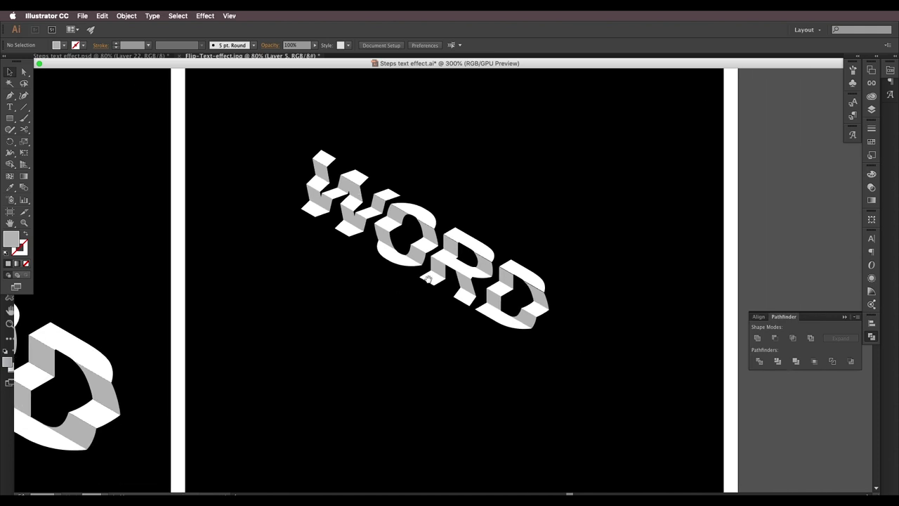
pyautogui.hscroll(-5, 421, 267)
pyautogui.hscroll(5, 253, 263)
pyautogui.hscroll(2, 361, 253)
pyautogui.scroll(-1, 362, 253)
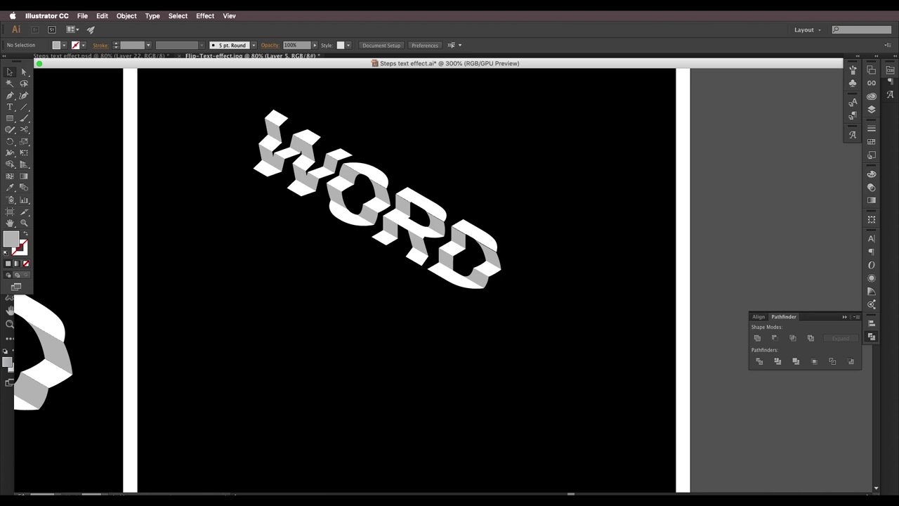
pyautogui.click(42, 495)
pyautogui.click(83, 292)
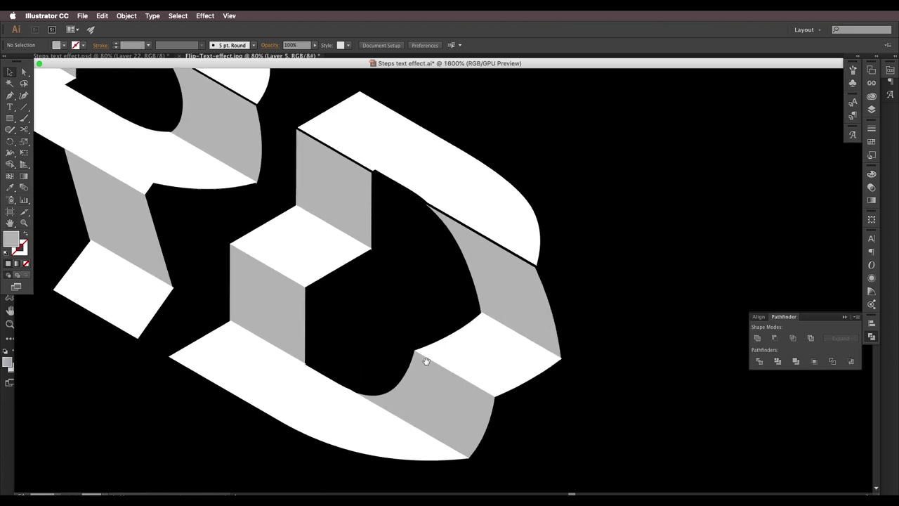
pyautogui.click(513, 235)
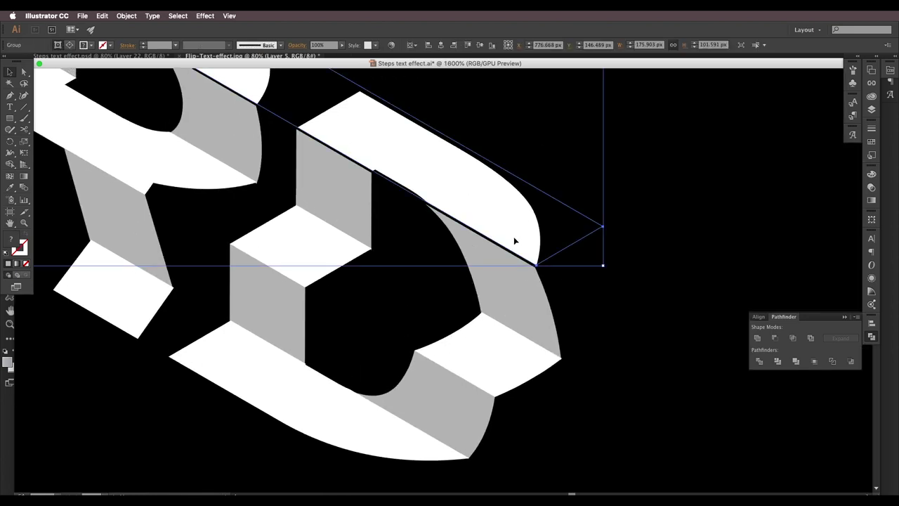
pyautogui.moveTo(516, 239); pyautogui.dragTo(519, 259)
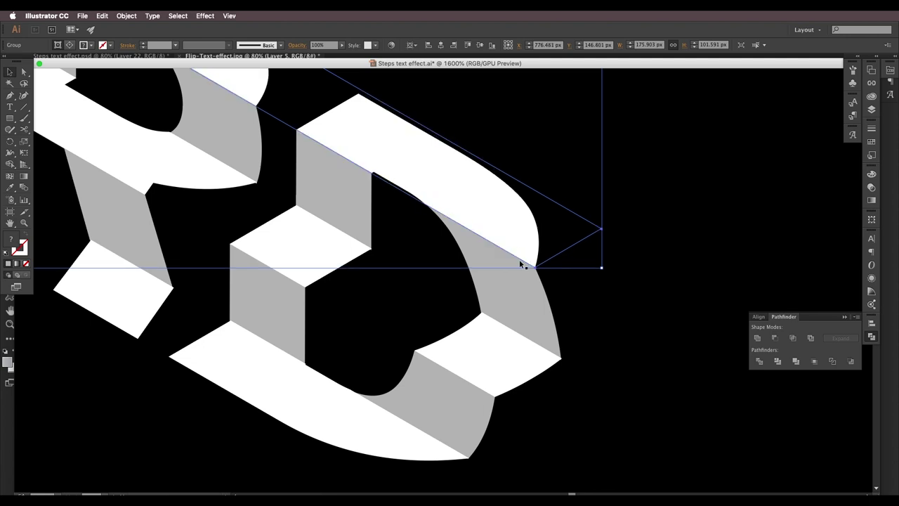
# Step: Check the R and O at 400%, then enlarge the WORD group to about 422 × 303 px
pyautogui.moveTo(378, 197); pyautogui.dragTo(370, 275)
pyautogui.click(71, 494)
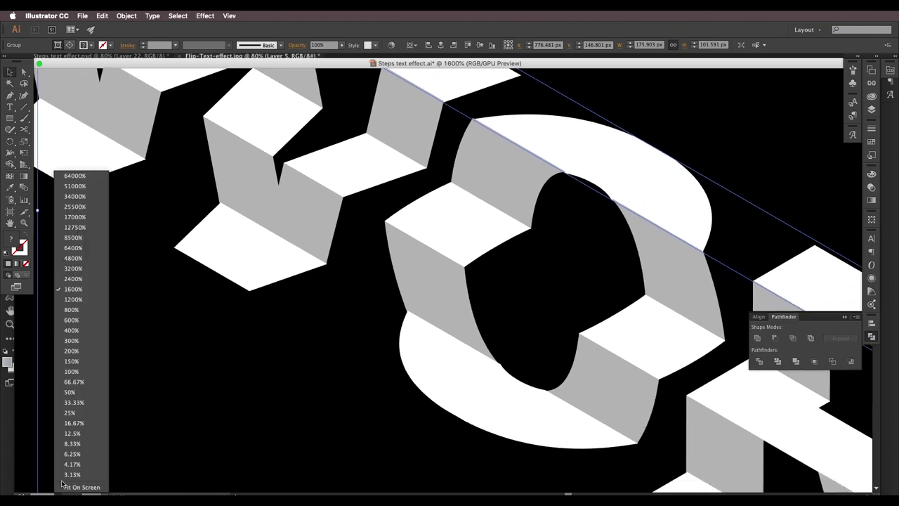
pyautogui.click(71, 330)
pyautogui.moveTo(278, 357); pyautogui.dragTo(398, 235)
pyautogui.press('v')
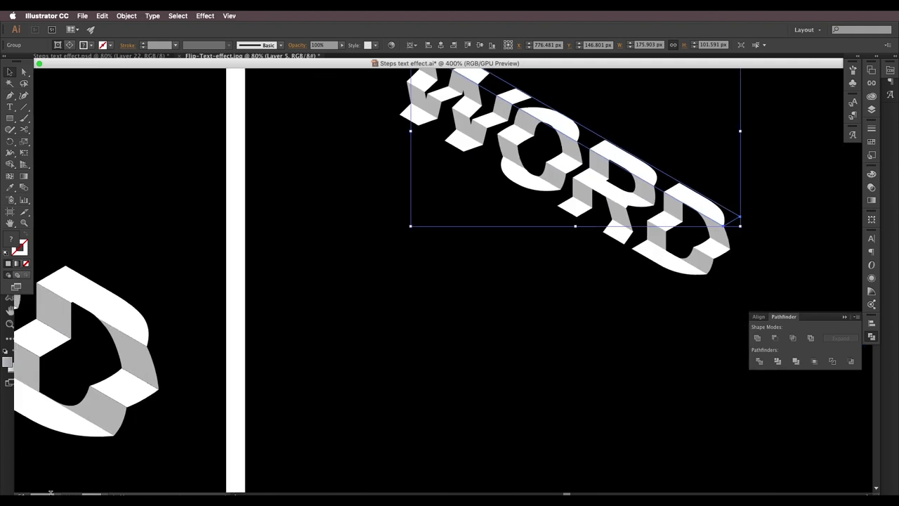
pyautogui.press('super+1')
pyautogui.moveTo(577, 297); pyautogui.dragTo(384, 214)
pyautogui.moveTo(468, 230); pyautogui.dragTo(521, 187)
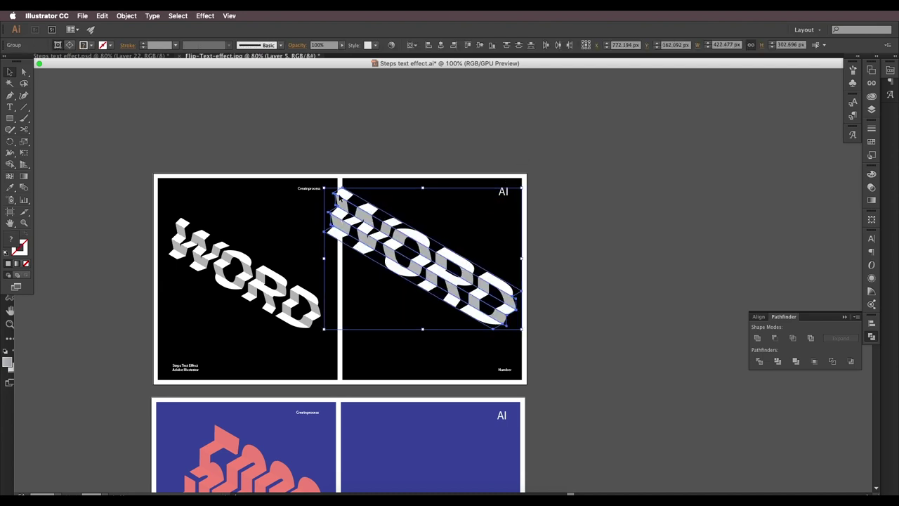
# Step: Shrink WORD to roughly the left poster's size and deselect it
pyautogui.moveTo(325, 189); pyautogui.dragTo(361, 215)
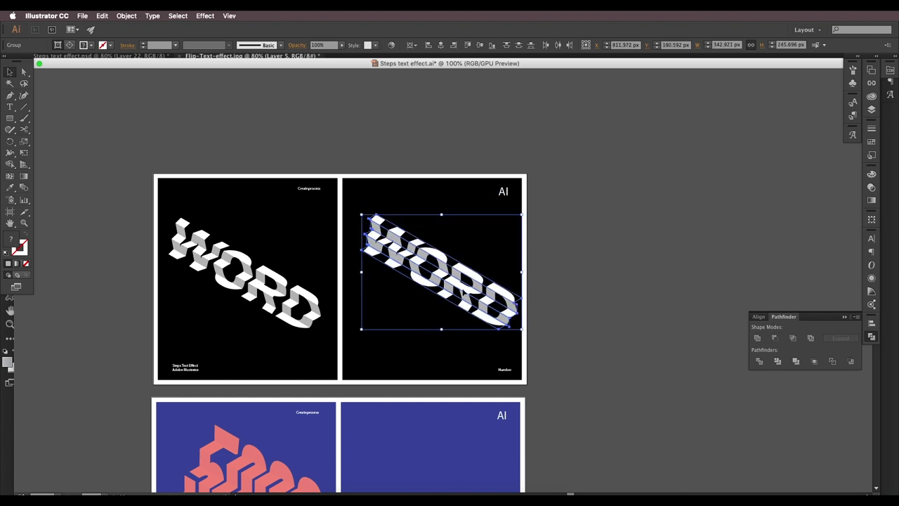
pyautogui.click(542, 313)
pyautogui.moveTo(535, 328); pyautogui.dragTo(552, 305)
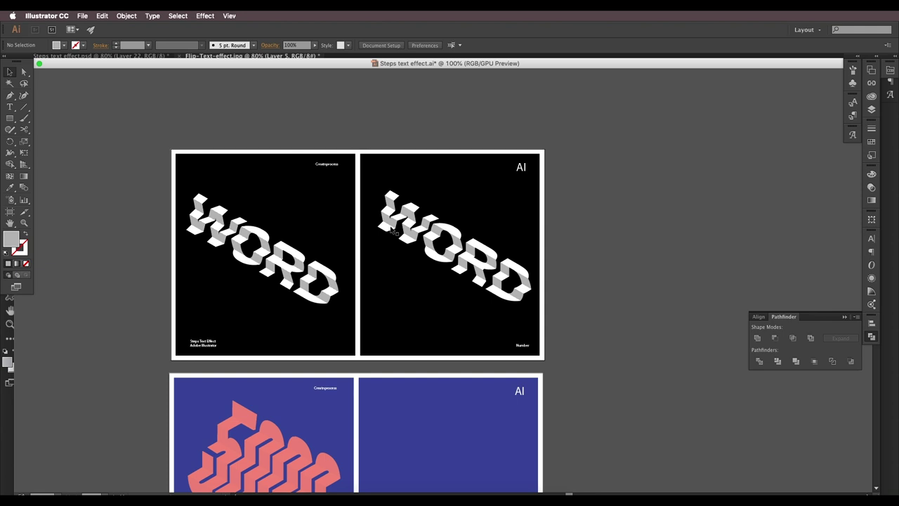
# Step: Scroll down to the blue poster artboards
pyautogui.hscroll(2, 450, 261)
pyautogui.scroll(-1, 449, 261)
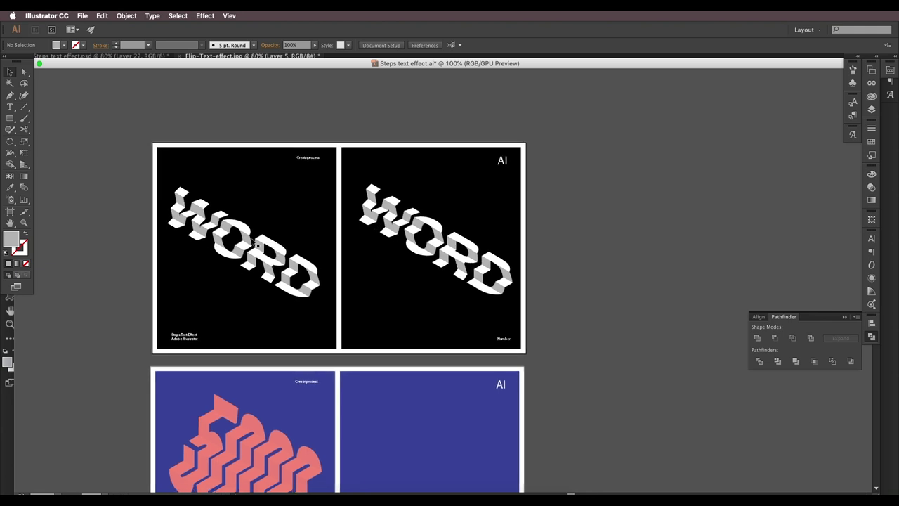
pyautogui.scroll(-5, 424, 265)
pyautogui.hscroll(-3, 423, 266)
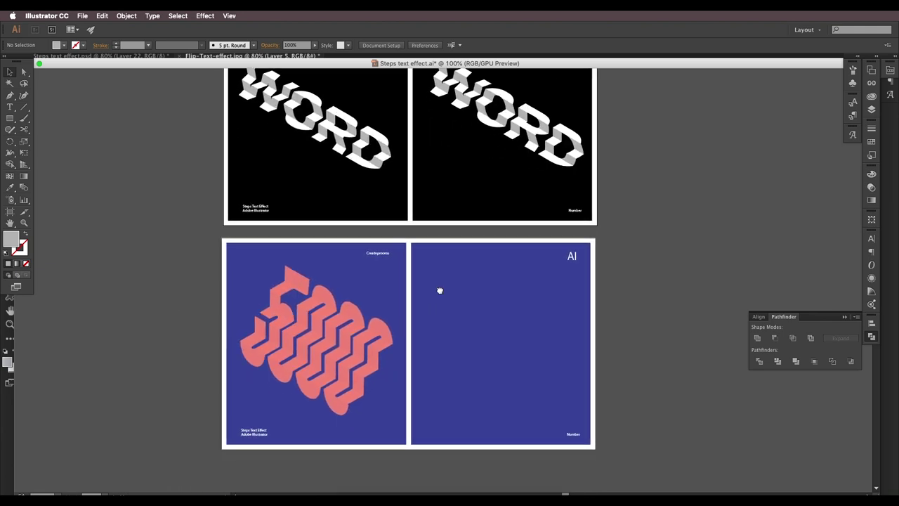
pyautogui.scroll(-1, 397, 312)
pyautogui.hscroll(1, 397, 313)
pyautogui.scroll(6, 382, 371)
pyautogui.hscroll(3, 381, 371)
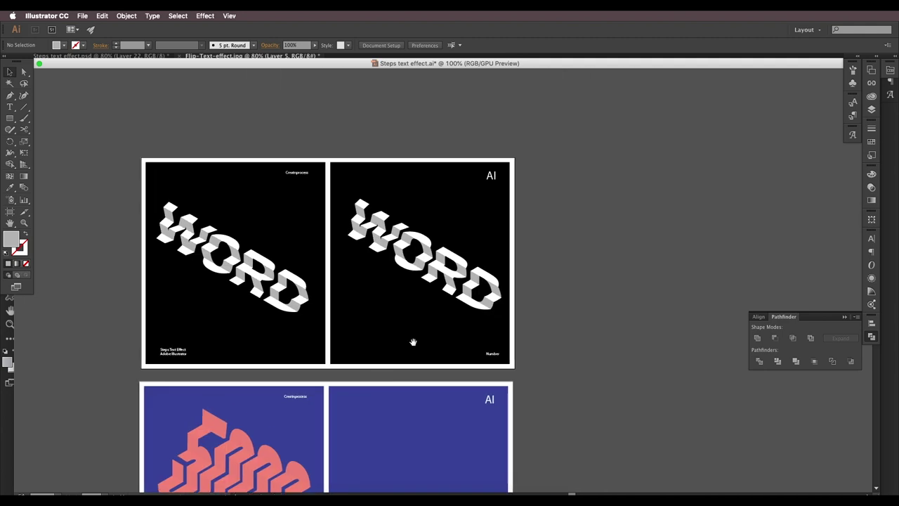
pyautogui.scroll(-5, 363, 364)
pyautogui.hscroll(-2, 363, 363)
pyautogui.scroll(-3, 416, 283)
pyautogui.hscroll(-2, 416, 283)
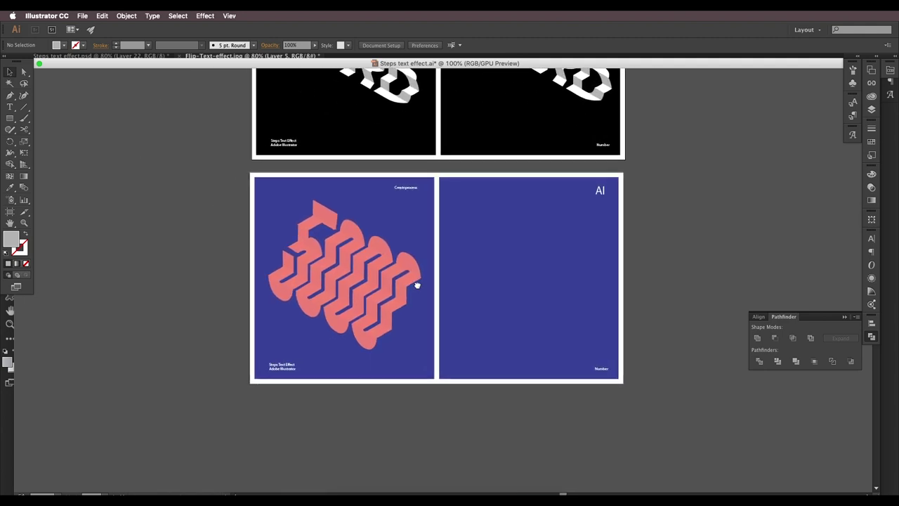
pyautogui.hscroll(1, 407, 271)
# Step: Enlarge the 5000 text, shift it right, and set it to Franklin Gothic Heavy
pyautogui.press('t')
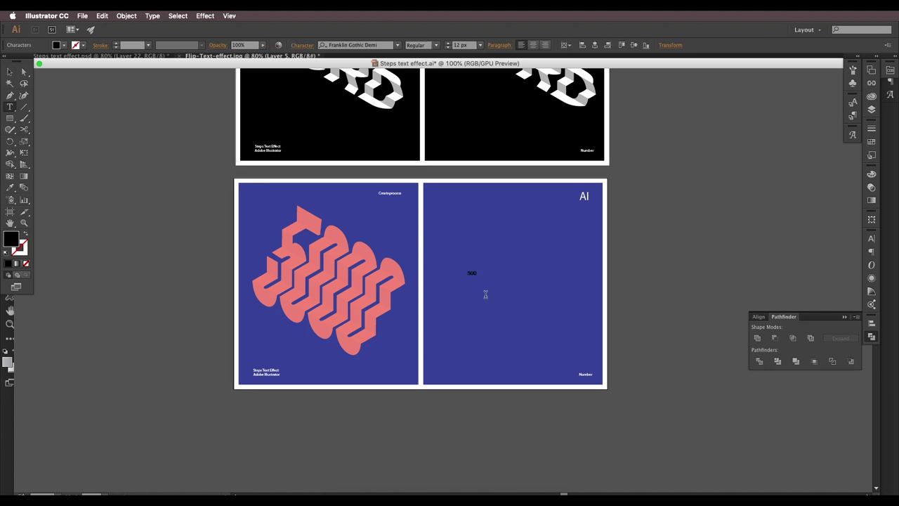
pyautogui.click(10, 72)
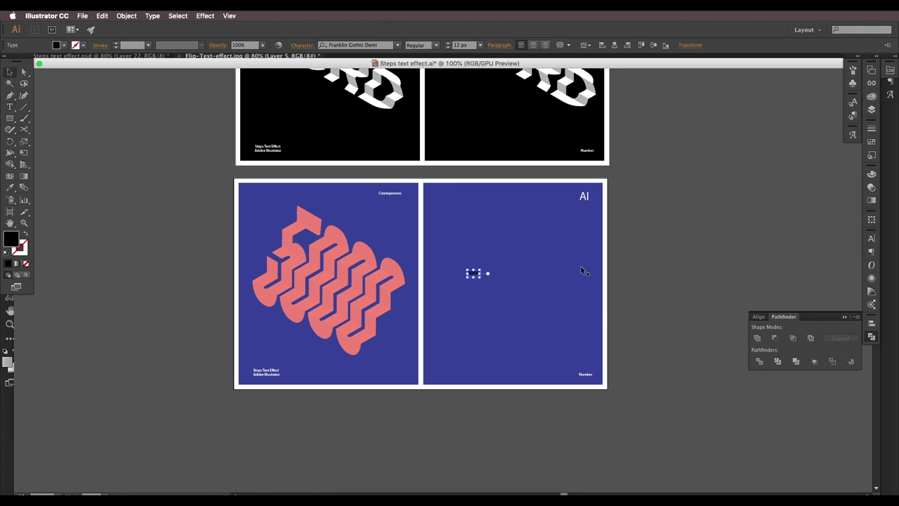
pyautogui.moveTo(483, 268); pyautogui.dragTo(555, 221)
pyautogui.moveTo(553, 274); pyautogui.dragTo(582, 278)
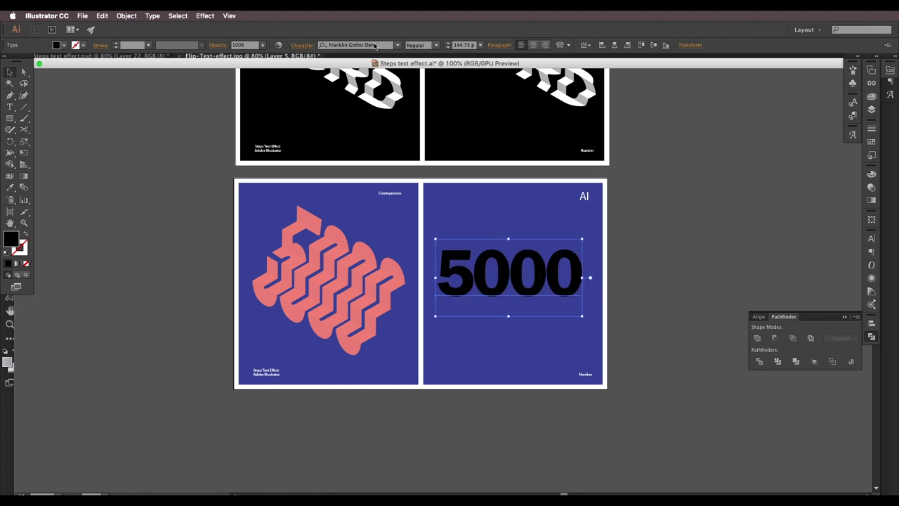
pyautogui.click(375, 45)
pyautogui.press('Down')
pyautogui.press('Down')
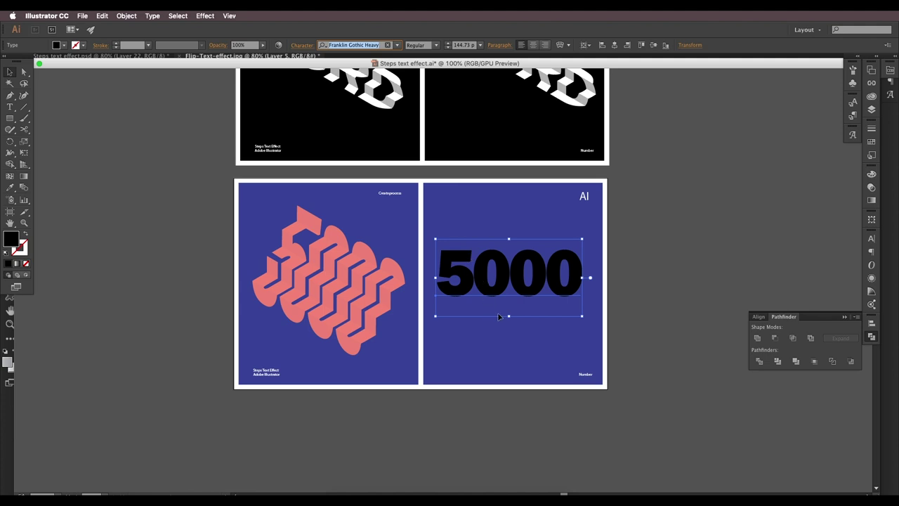
# Step: Stretch the 5000 vertically, fill it white, and position it on the poster
pyautogui.moveTo(510, 317); pyautogui.dragTo(508, 418)
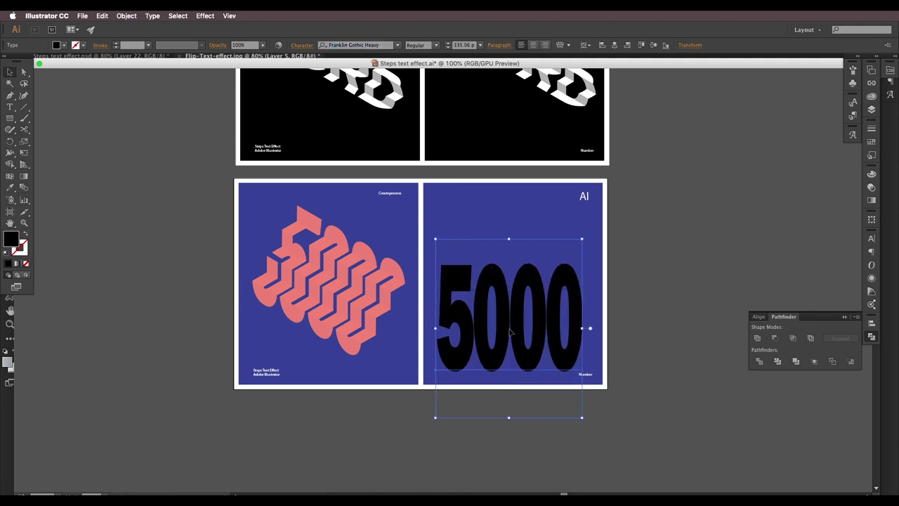
pyautogui.moveTo(511, 298); pyautogui.dragTo(511, 298)
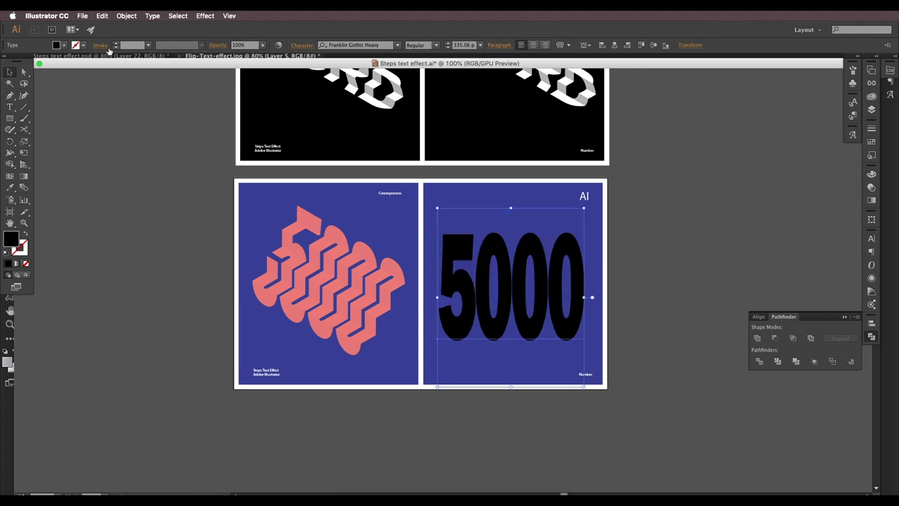
pyautogui.click(62, 46)
pyautogui.click(18, 62)
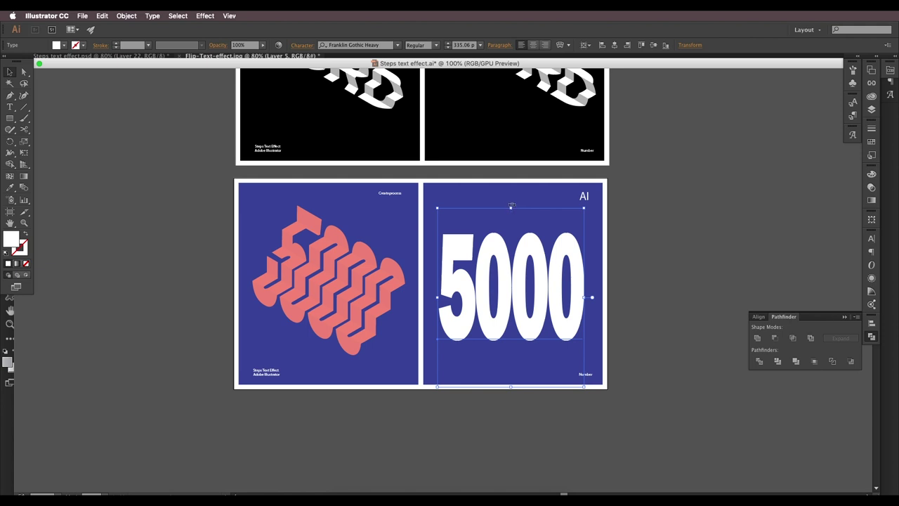
pyautogui.moveTo(510, 209); pyautogui.dragTo(511, 201)
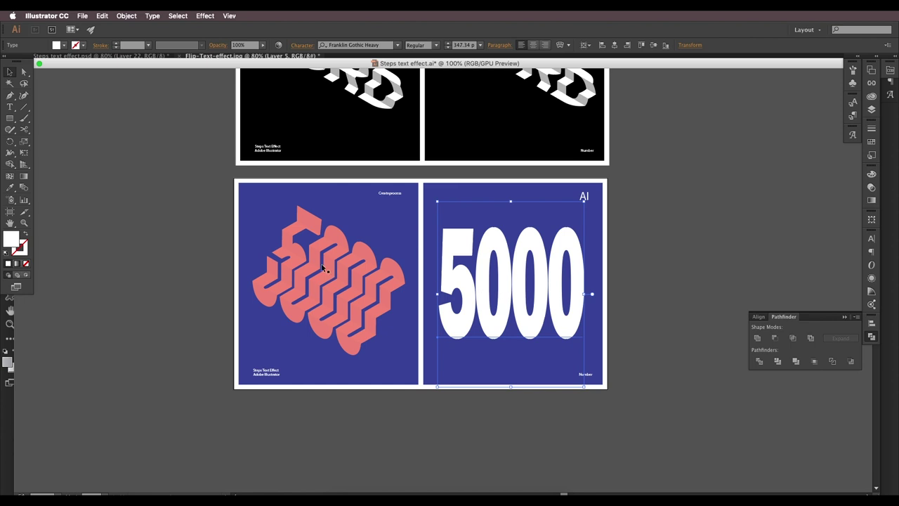
pyautogui.moveTo(471, 278); pyautogui.dragTo(473, 276)
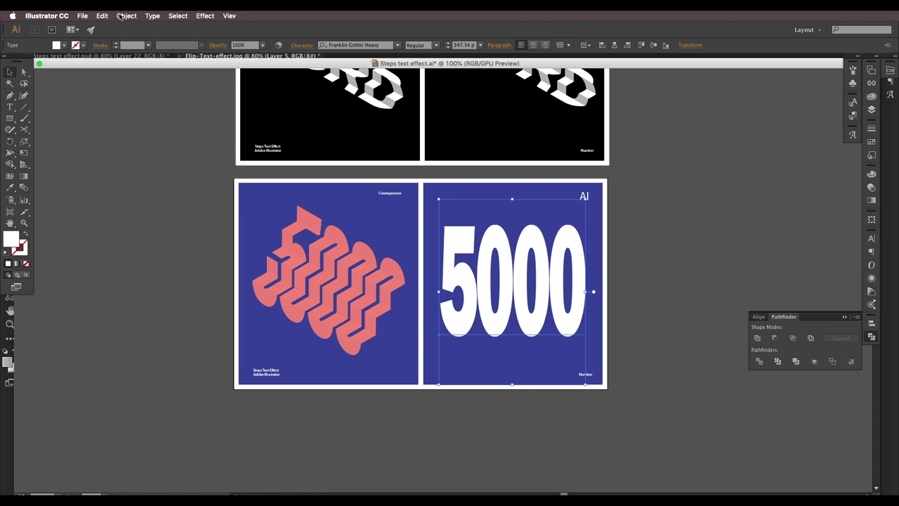
# Step: Expand the 5000 text into outlines with Object > Expand
pyautogui.click(121, 16)
pyautogui.click(139, 112)
pyautogui.click(356, 280)
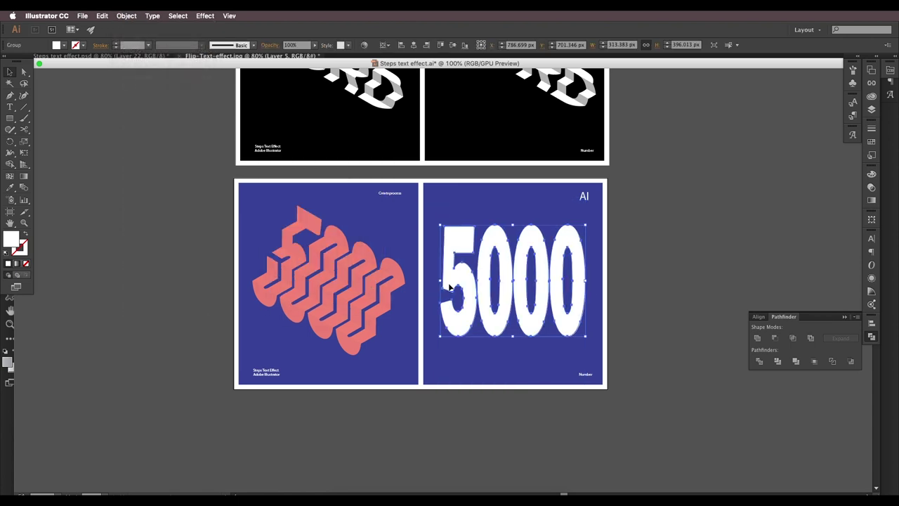
# Step: Draw a rectangle over the 5000 and trim its top and bottom edges to fit the number
pyautogui.press('m')
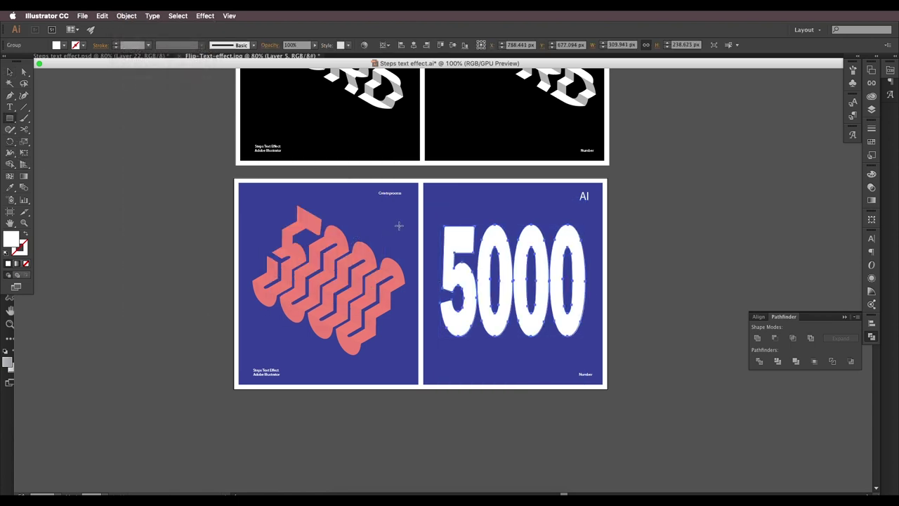
pyautogui.moveTo(425, 215); pyautogui.dragTo(599, 344)
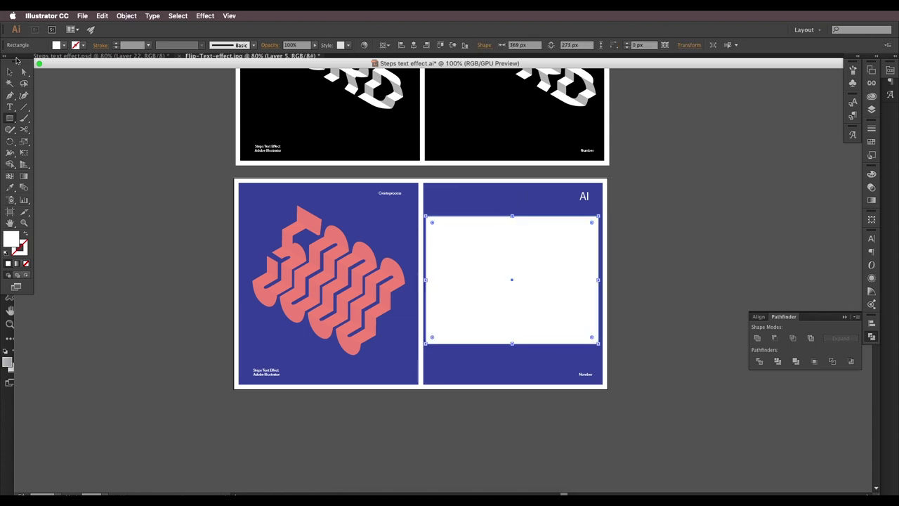
pyautogui.click(9, 71)
pyautogui.moveTo(513, 218)
pyautogui.mouseDown()
pyautogui.moveTo(514, 243)
pyautogui.moveTo(517, 225)
pyautogui.mouseUp()
pyautogui.moveTo(512, 345)
pyautogui.mouseDown()
pyautogui.moveTo(522, 307)
pyautogui.moveTo(513, 295)
pyautogui.moveTo(515, 337)
pyautogui.mouseUp()
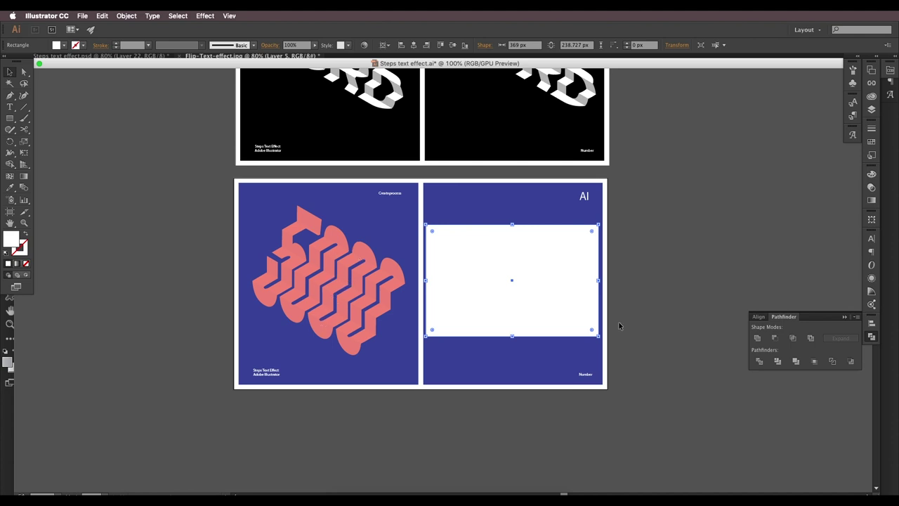
# Step: Split the rectangle into a grid of 7 rows with Object > Path > Split Into Grid
pyautogui.click(128, 16)
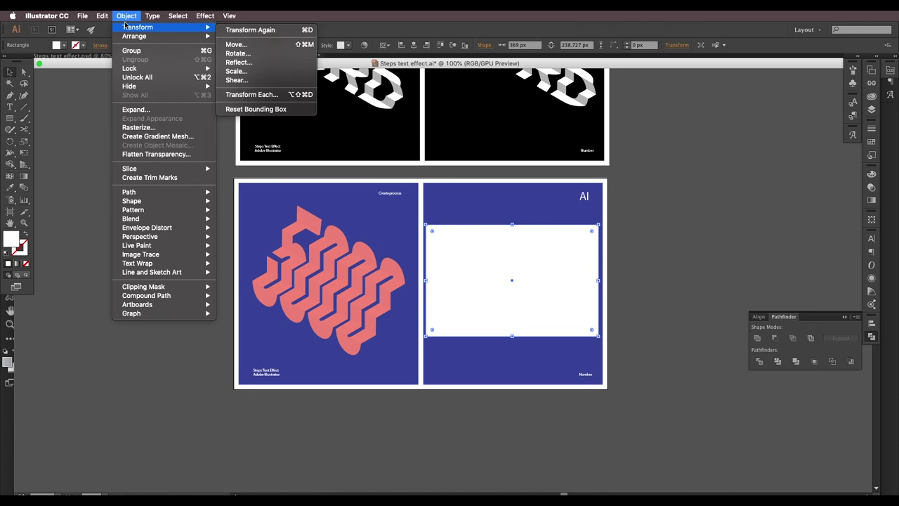
pyautogui.moveTo(176, 191)
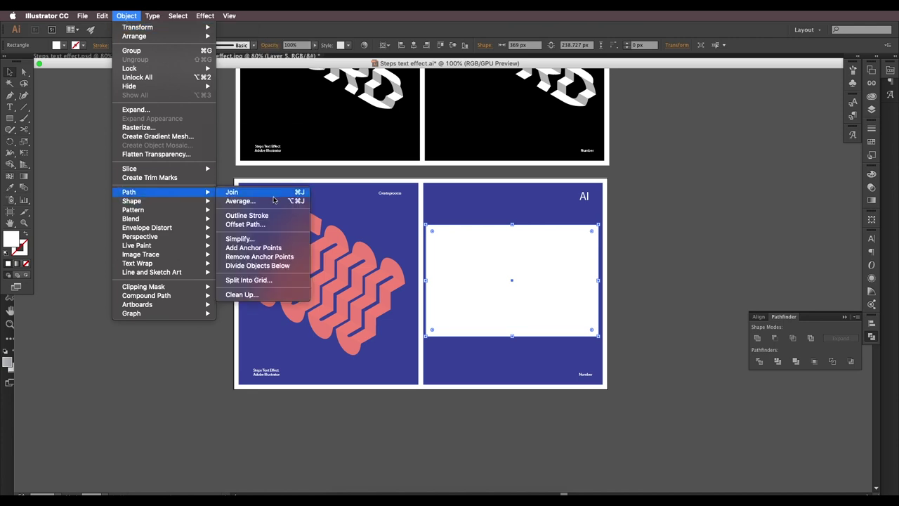
pyautogui.click(267, 281)
pyautogui.click(521, 185)
pyautogui.click(552, 101)
pyautogui.click(552, 101)
pyautogui.click(552, 101)
pyautogui.click(552, 101)
pyautogui.click(552, 101)
pyautogui.click(552, 101)
pyautogui.click(687, 186)
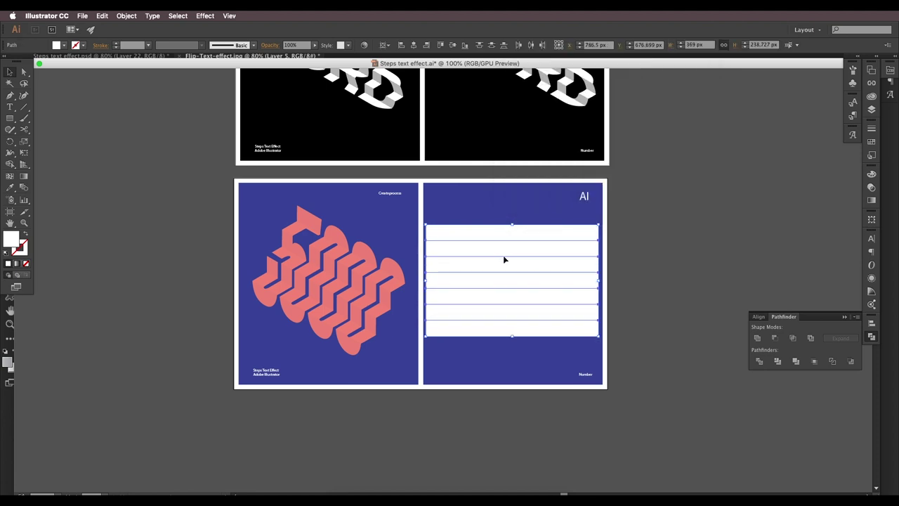
pyautogui.click(635, 357)
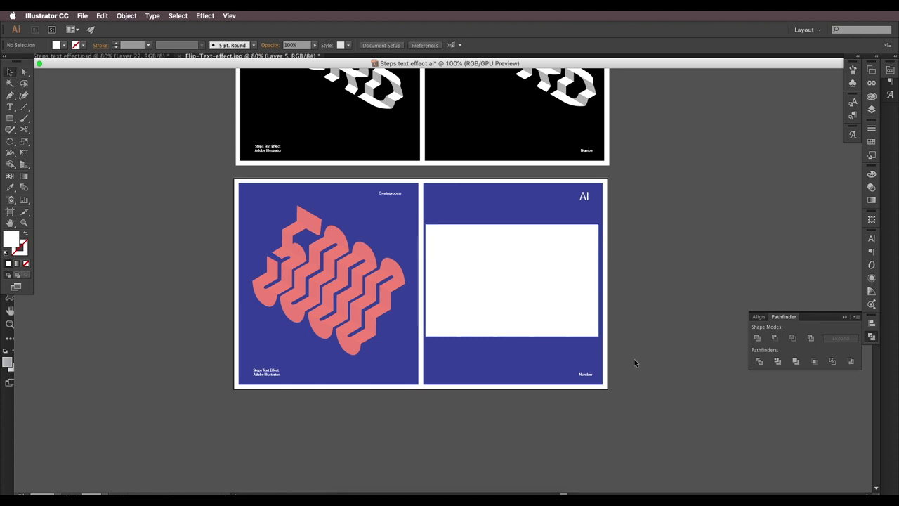
# Step: Select the 5000 outlines with the seven strips, apply Pathfinder Divide, and ungroup the pieces
pyautogui.click(584, 356)
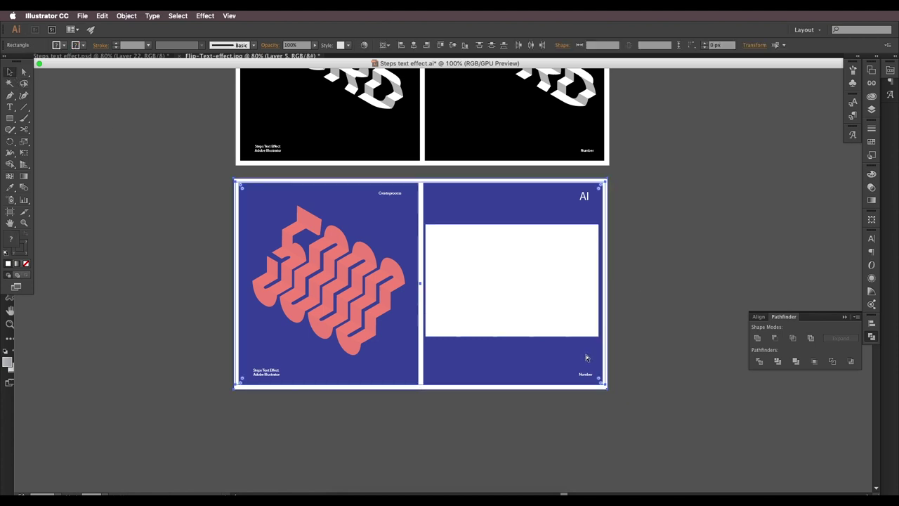
pyautogui.click(655, 317)
pyautogui.moveTo(602, 338); pyautogui.dragTo(437, 241)
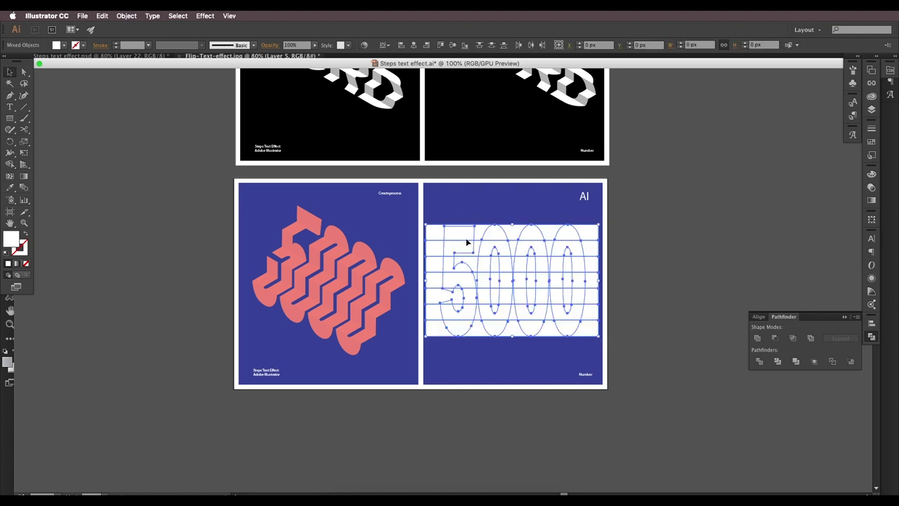
pyautogui.click(758, 361)
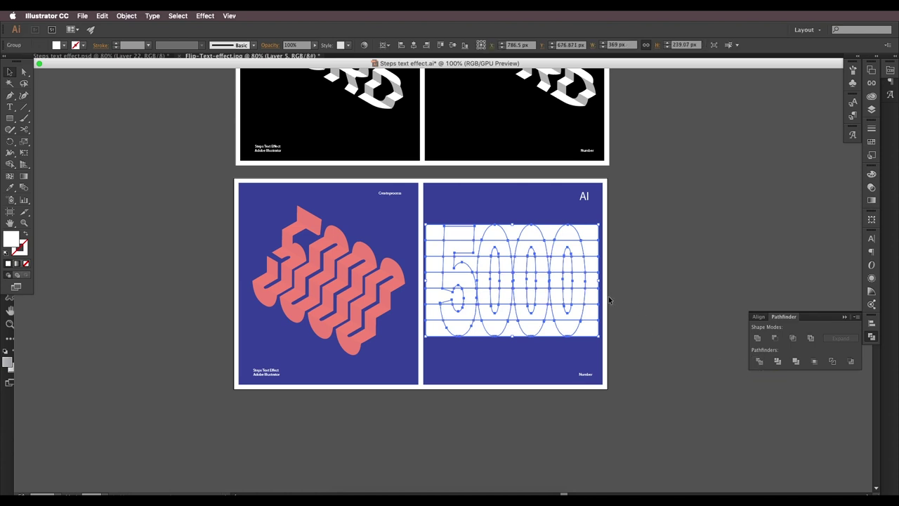
pyautogui.rightClick(621, 322)
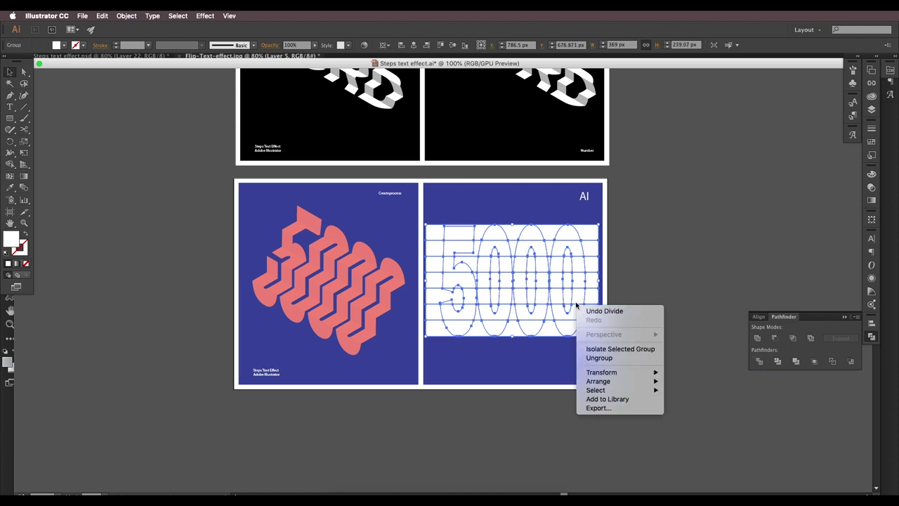
pyautogui.click(592, 357)
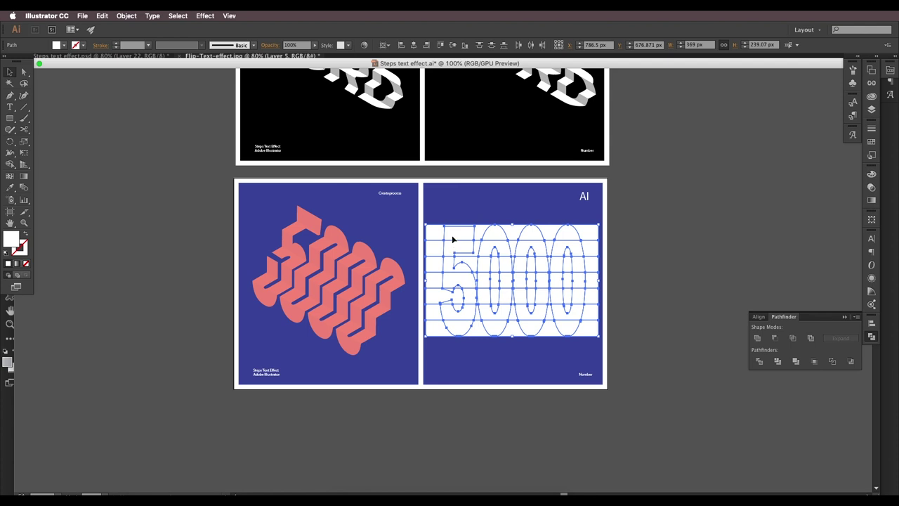
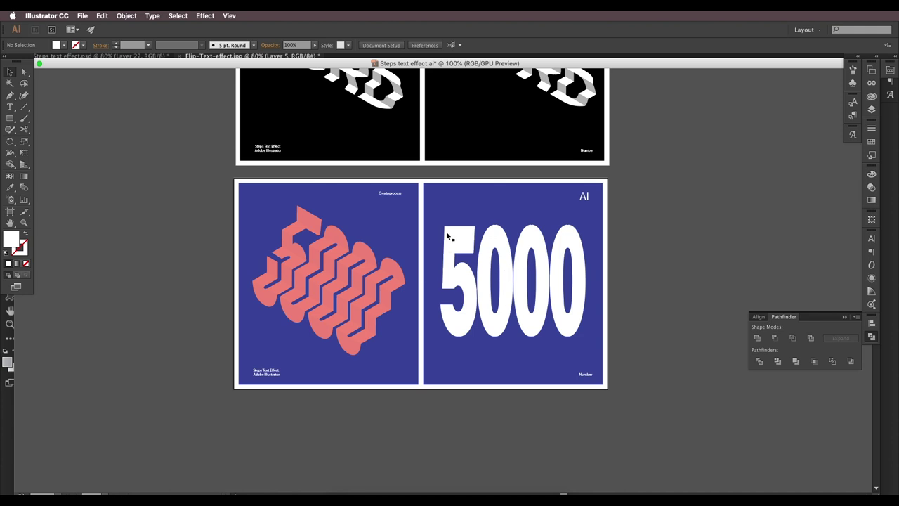
# Step: Unite the pieces of the top band and two middle bands across 5000 into single strips
pyautogui.moveTo(438, 234); pyautogui.dragTo(569, 239)
pyautogui.click(757, 338)
pyautogui.moveTo(438, 248); pyautogui.dragTo(587, 257)
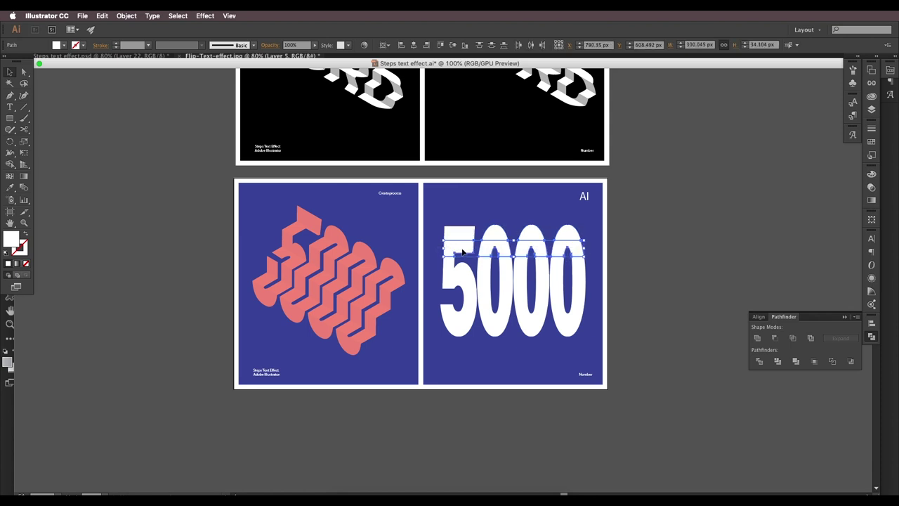
pyautogui.click(757, 338)
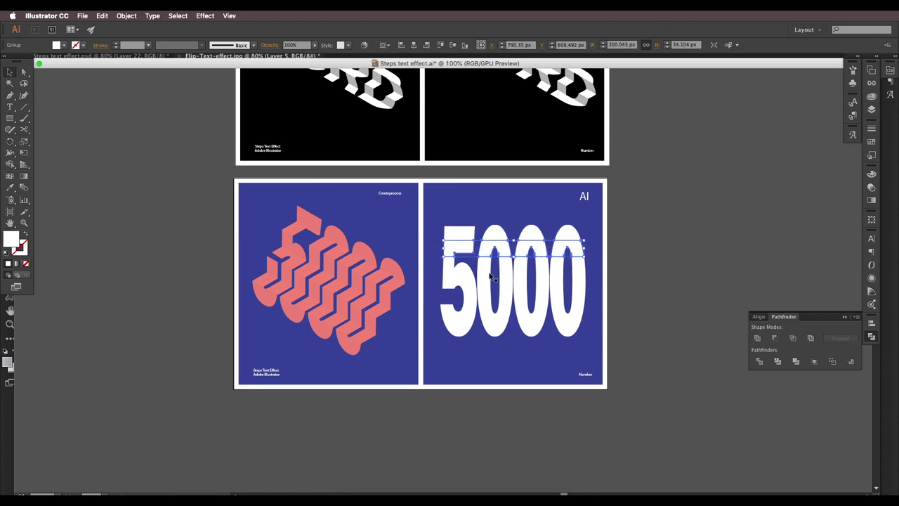
pyautogui.moveTo(441, 263); pyautogui.dragTo(589, 267)
pyautogui.click(757, 339)
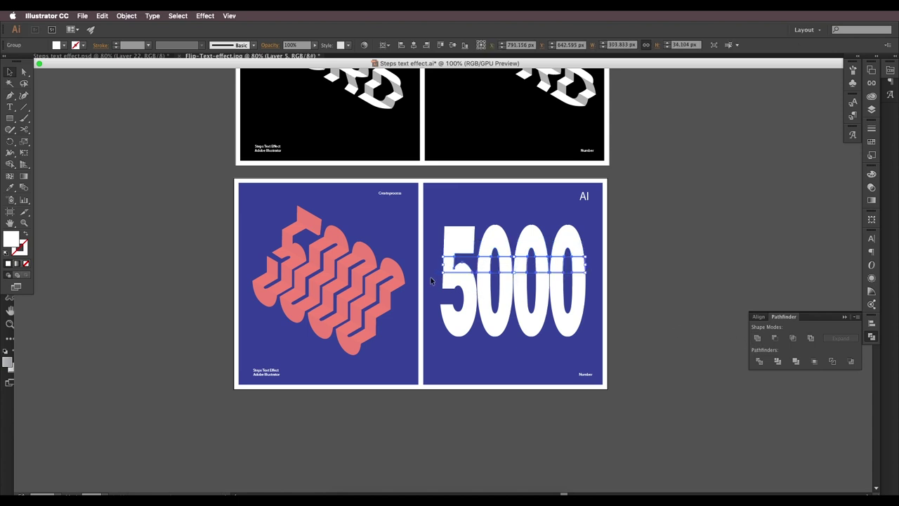
# Step: Repeat a band one step lower and unite the lower bands across the digits
pyautogui.hotkey('ctrl', 'd')
pyautogui.click(757, 339)
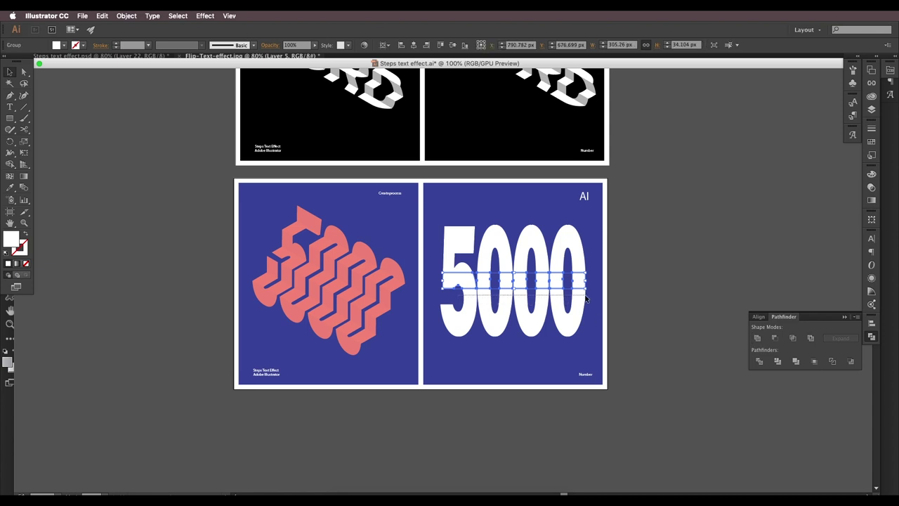
pyautogui.click(706, 332)
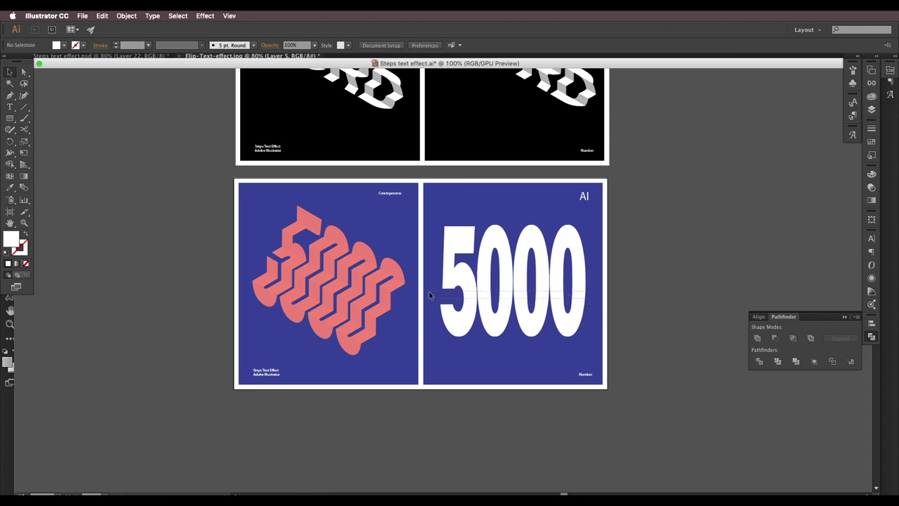
pyautogui.click(467, 297)
pyautogui.click(757, 338)
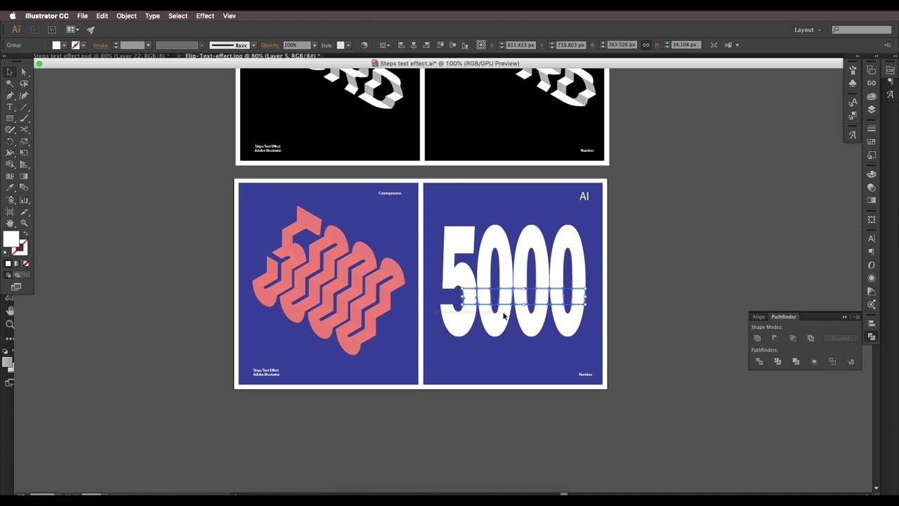
pyautogui.click(585, 317)
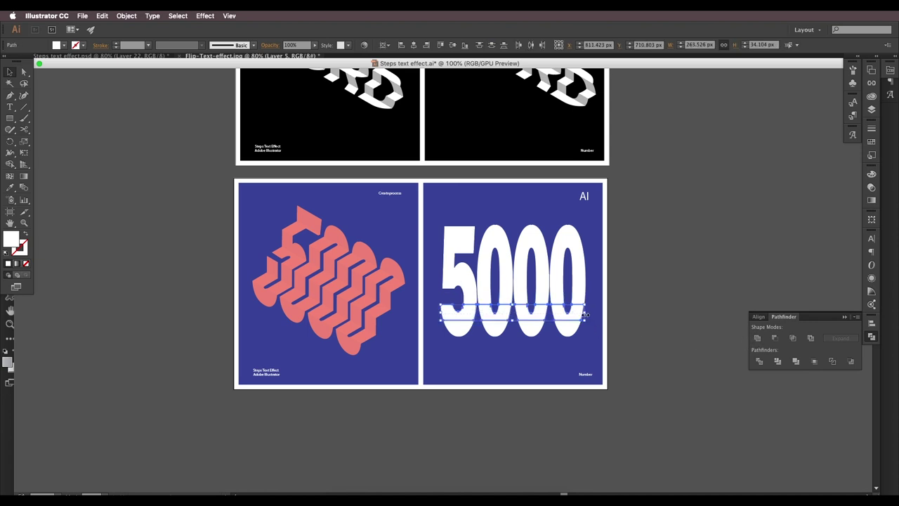
pyautogui.click(757, 338)
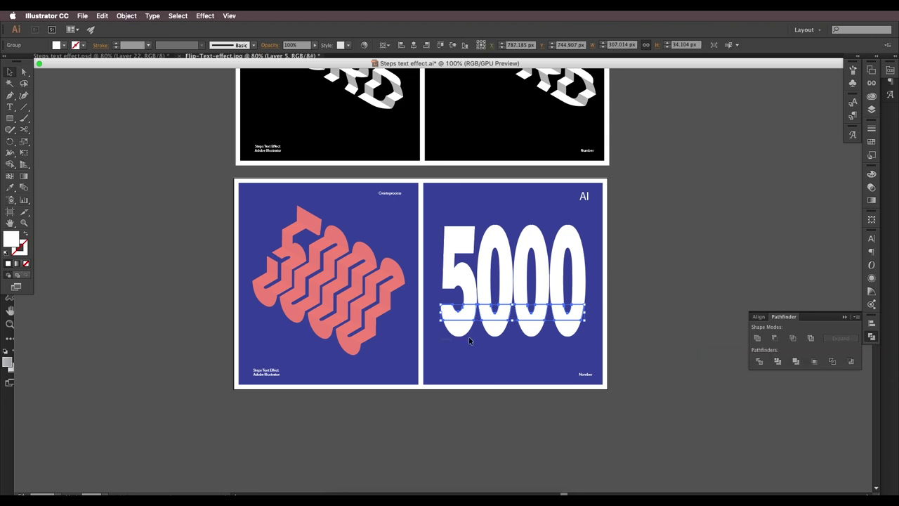
pyautogui.click(569, 333)
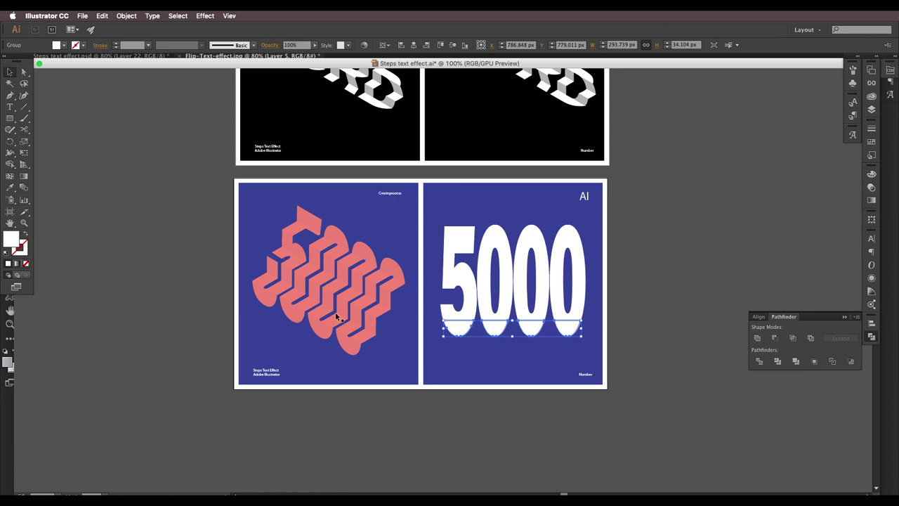
# Step: Move the strip group up to the digit tops and sample the wave's coral onto the stripes
pyautogui.scroll(3, 434, 192)
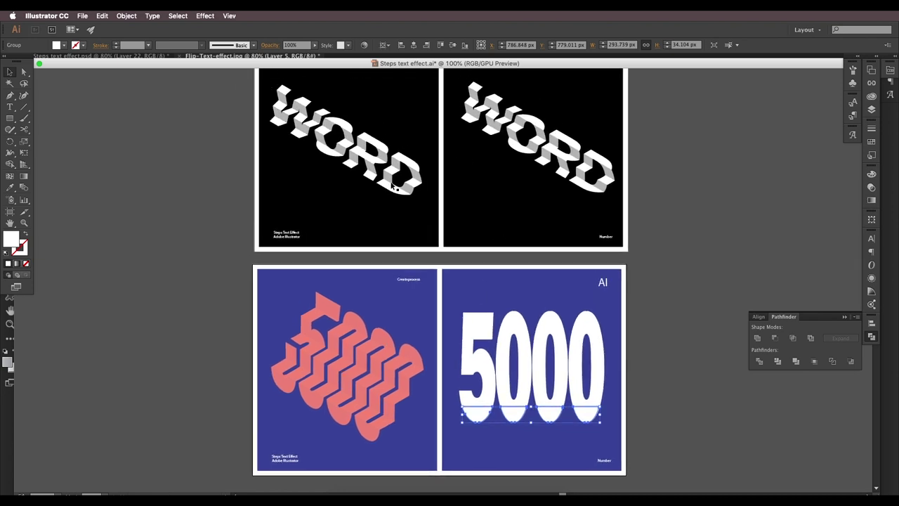
pyautogui.scroll(-2, 489, 282)
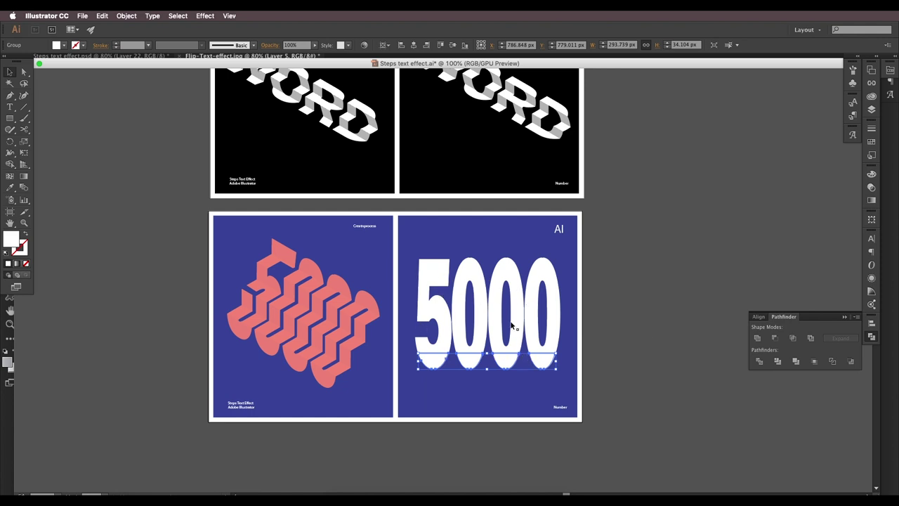
pyautogui.moveTo(538, 362); pyautogui.dragTo(559, 368)
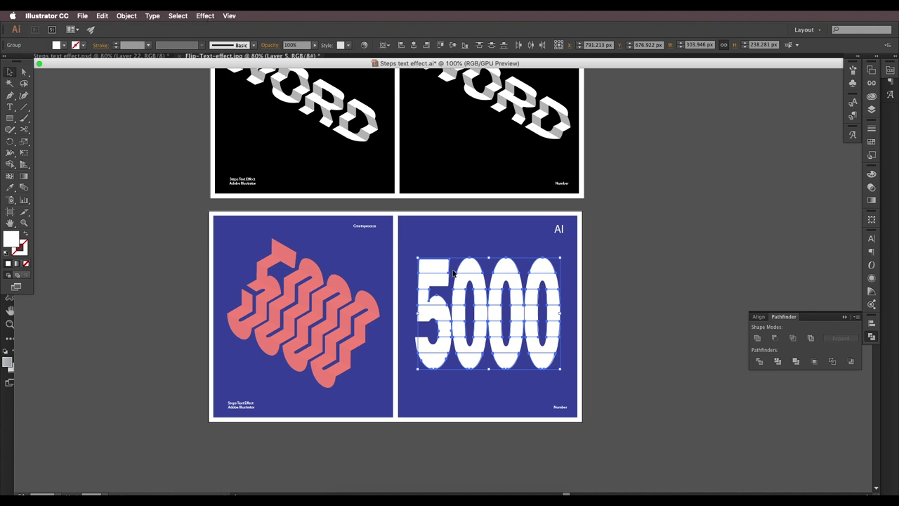
pyautogui.press('i')
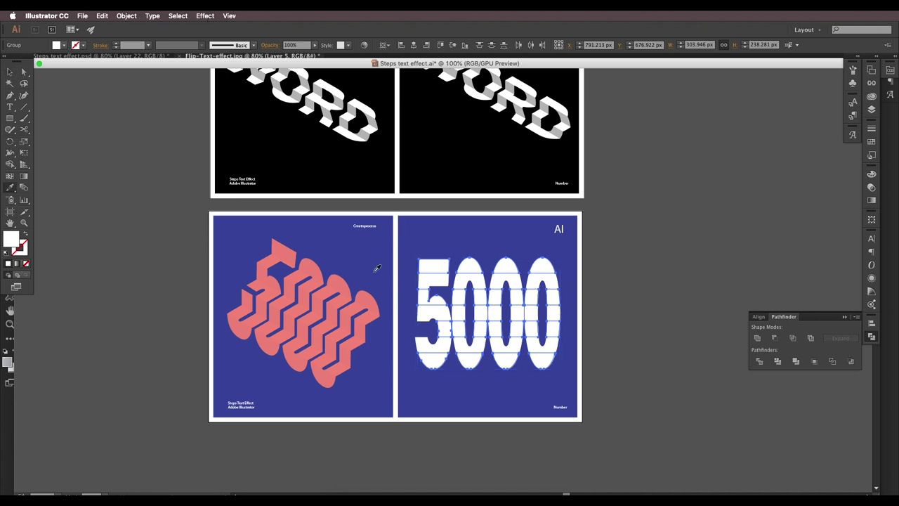
pyautogui.click(336, 277)
# Step: Apply a 3D Rotate effect with the Isometric Left position to the coral stripes
pyautogui.click(207, 15)
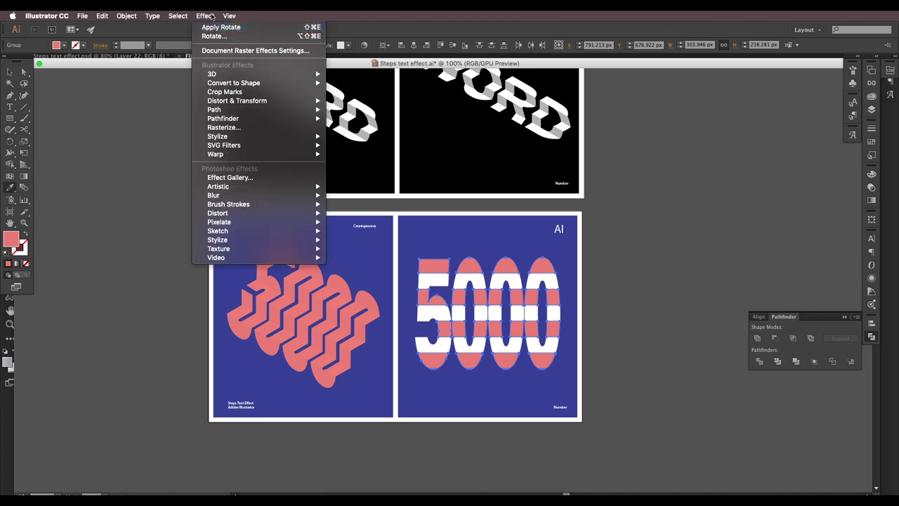
pyautogui.moveTo(239, 73)
pyautogui.click(355, 92)
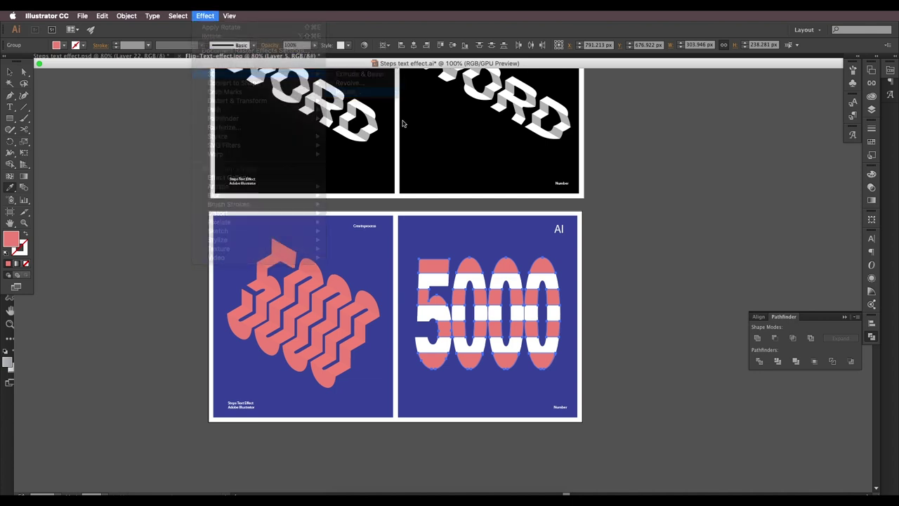
pyautogui.click(667, 189)
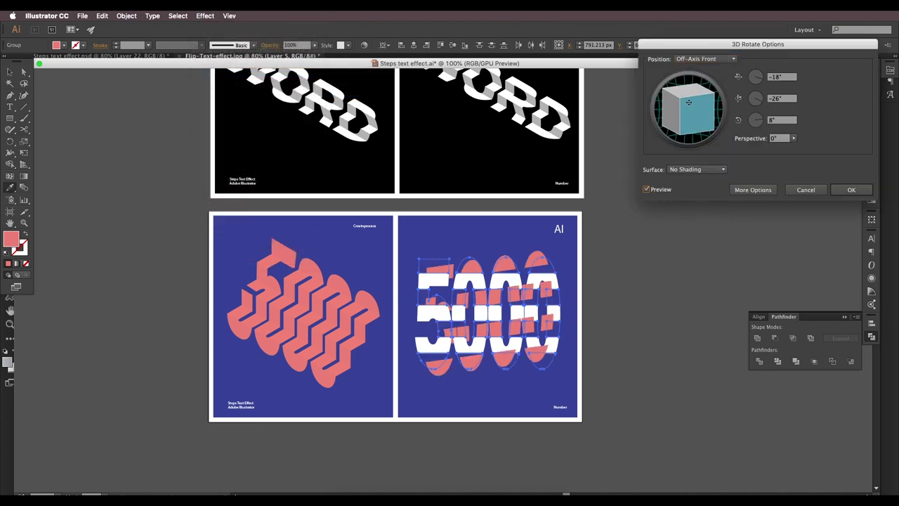
pyautogui.click(703, 62)
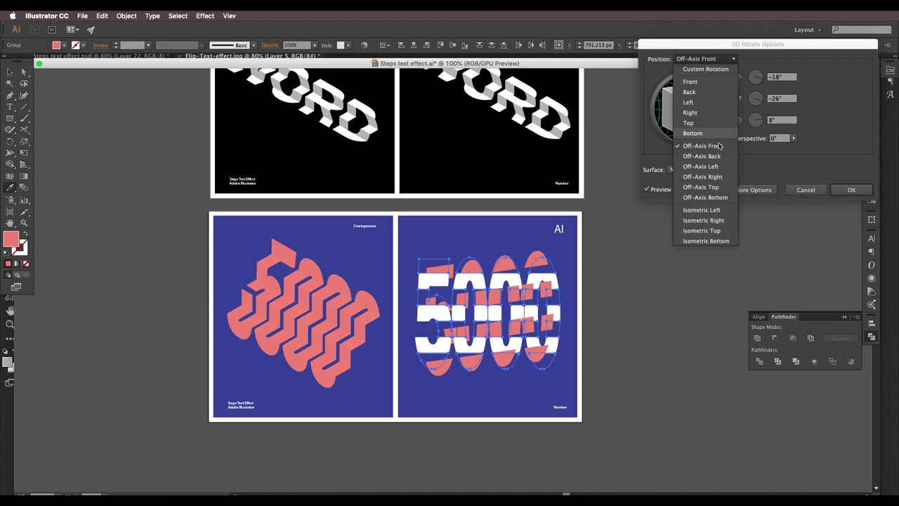
pyautogui.click(721, 211)
pyautogui.click(845, 190)
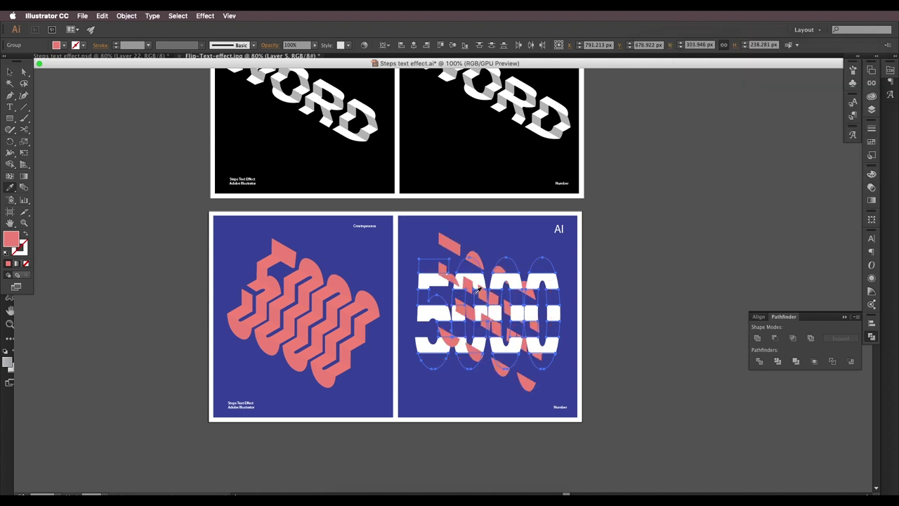
# Step: Expand the 3D appearance and colour the three white rows coral from the waves
pyautogui.click(126, 15)
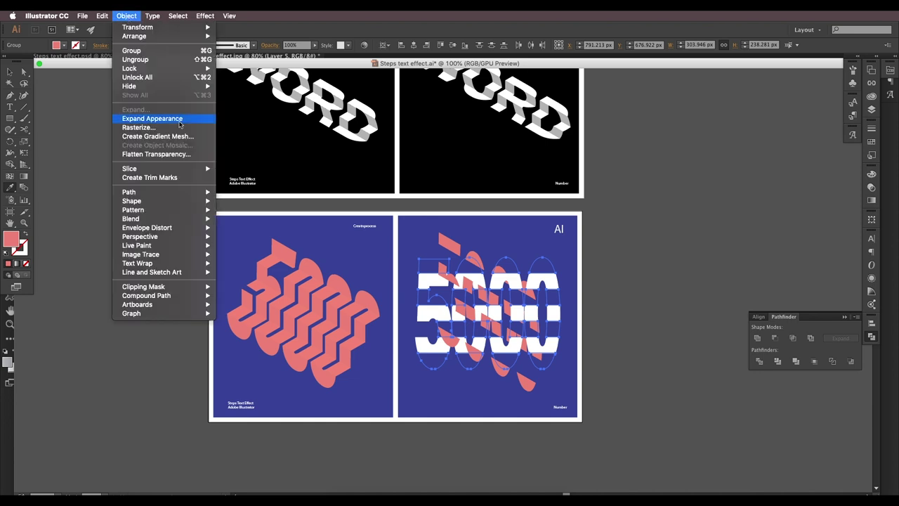
pyautogui.click(175, 119)
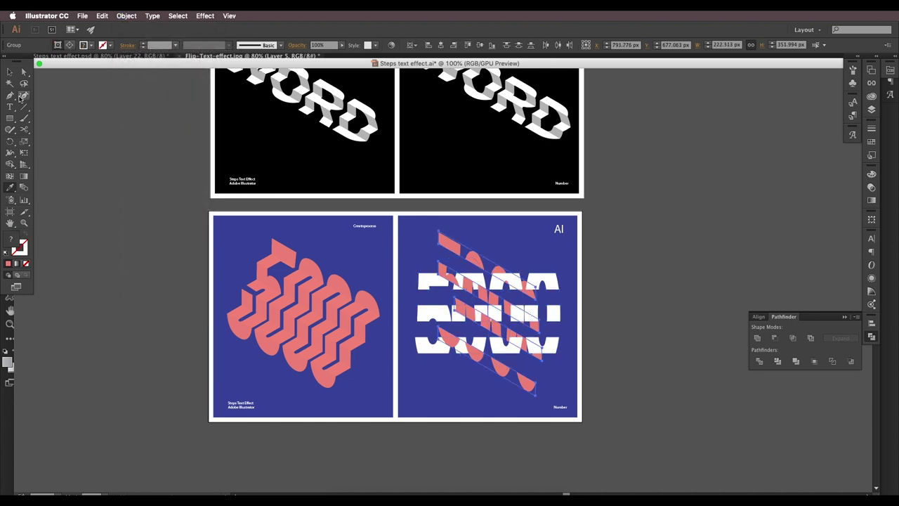
pyautogui.click(560, 288)
pyautogui.keyDown('shift'); pyautogui.click(558, 314); pyautogui.keyUp('shift')
pyautogui.keyDown('shift'); pyautogui.click(557, 342); pyautogui.keyUp('shift')
pyautogui.press('i')
pyautogui.click(361, 323)
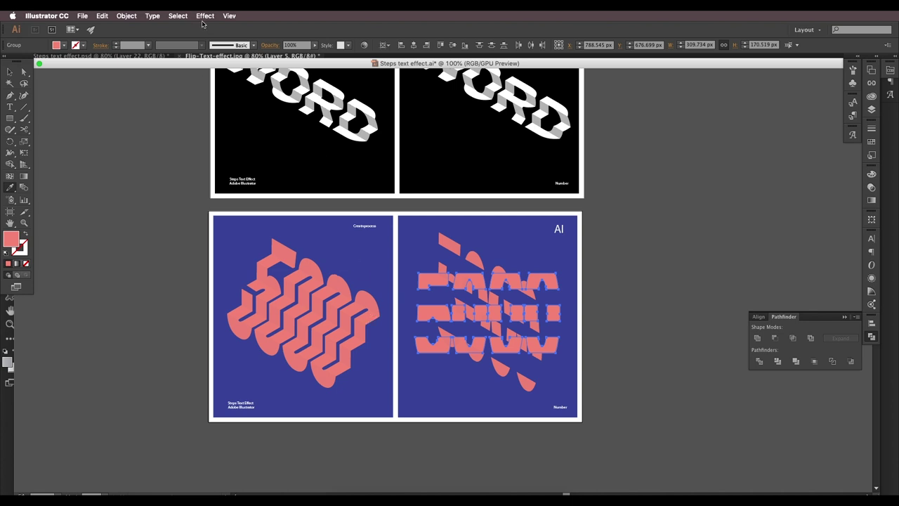
# Step: Give the coral rows a 3D Rotate with Isometric Top position, then expand the appearance
pyautogui.click(205, 16)
pyautogui.moveTo(267, 74)
pyautogui.click(376, 91)
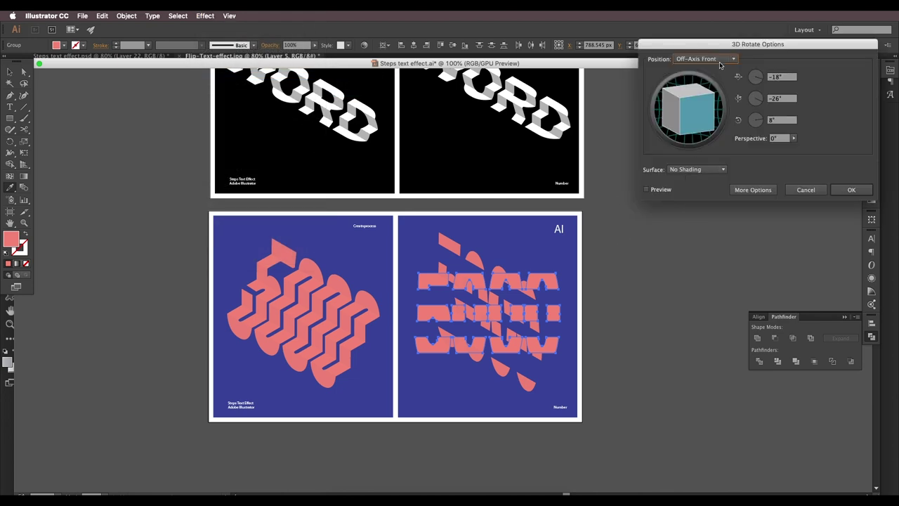
pyautogui.click(718, 60)
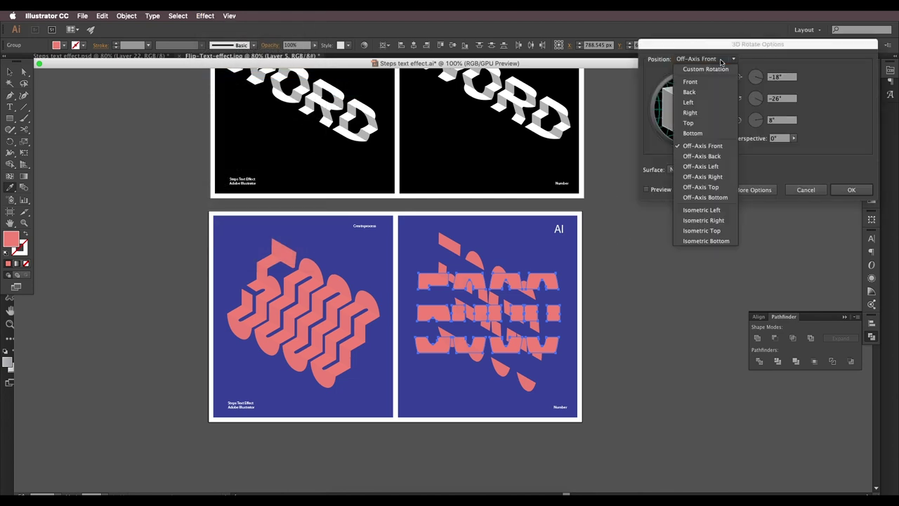
pyautogui.click(701, 230)
pyautogui.click(850, 190)
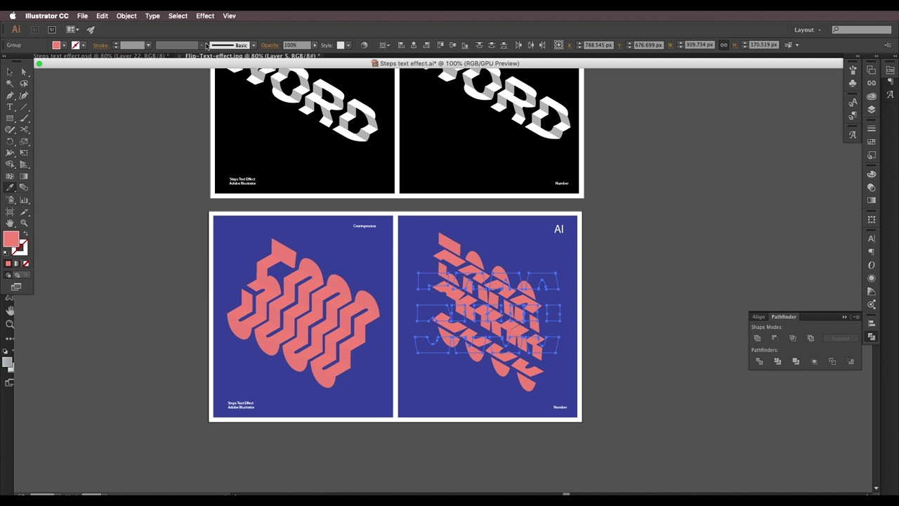
pyautogui.click(127, 16)
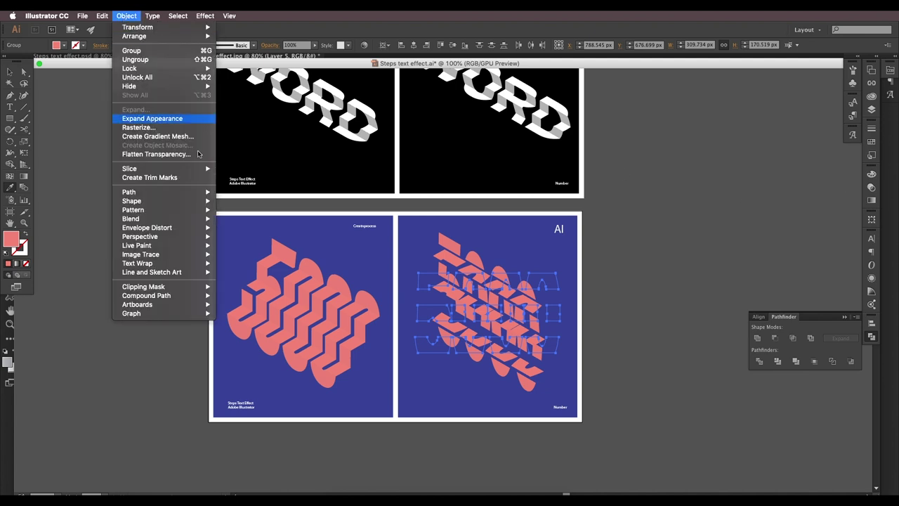
pyautogui.click(156, 118)
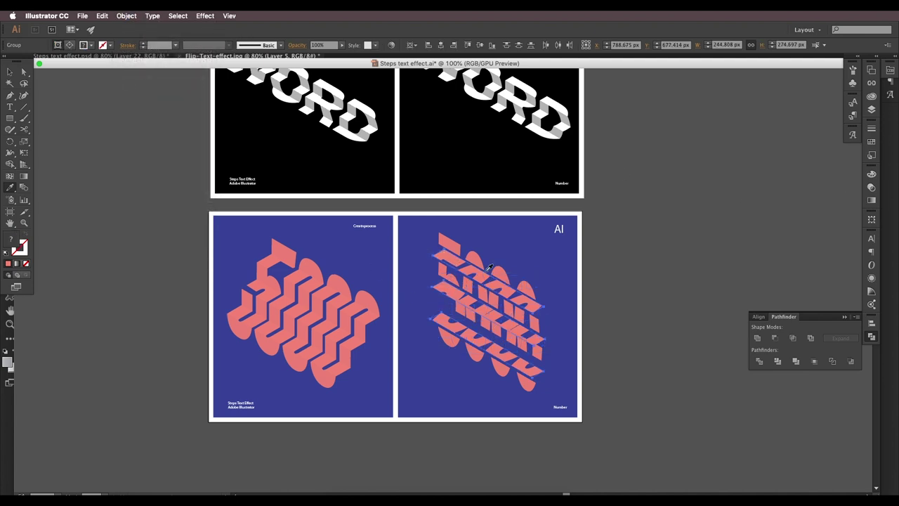
# Step: Zoom to 1200% and nudge the lower shape left and up until its corners meet
pyautogui.click(49, 482)
pyautogui.click(77, 314)
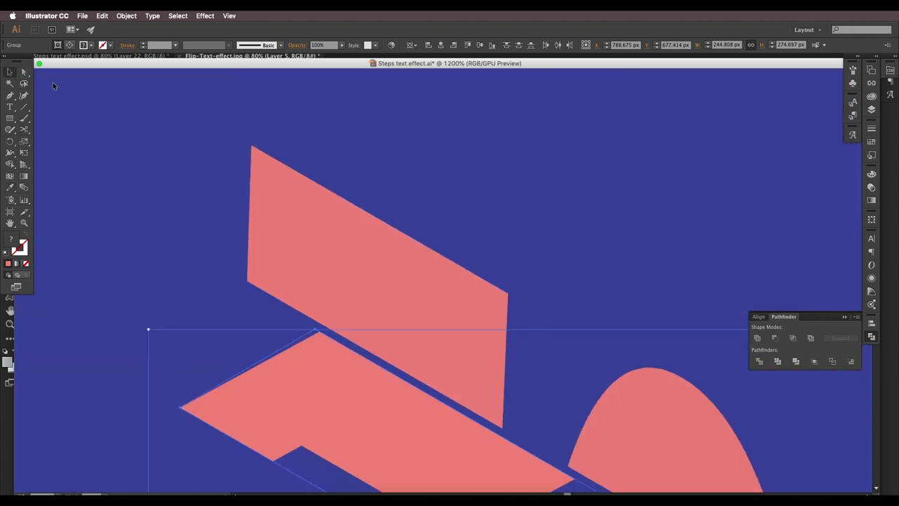
pyautogui.press('Left')
pyautogui.press('Left')
pyautogui.press('Left')
pyautogui.press('Left')
pyautogui.press('Left')
pyautogui.press('Left')
pyautogui.press('Left')
pyautogui.press('Left')
pyautogui.press('Left')
pyautogui.press('Left')
pyautogui.press('Left')
pyautogui.press('Left')
pyautogui.press('Left')
pyautogui.press('Up')
pyautogui.press('Up')
pyautogui.press('Up')
pyautogui.press('Up')
pyautogui.press('Up')
pyautogui.press('Up')
pyautogui.press('Up')
pyautogui.press('Up')
pyautogui.press('Up')
pyautogui.press('Up')
pyautogui.press('Up')
pyautogui.press('Up')
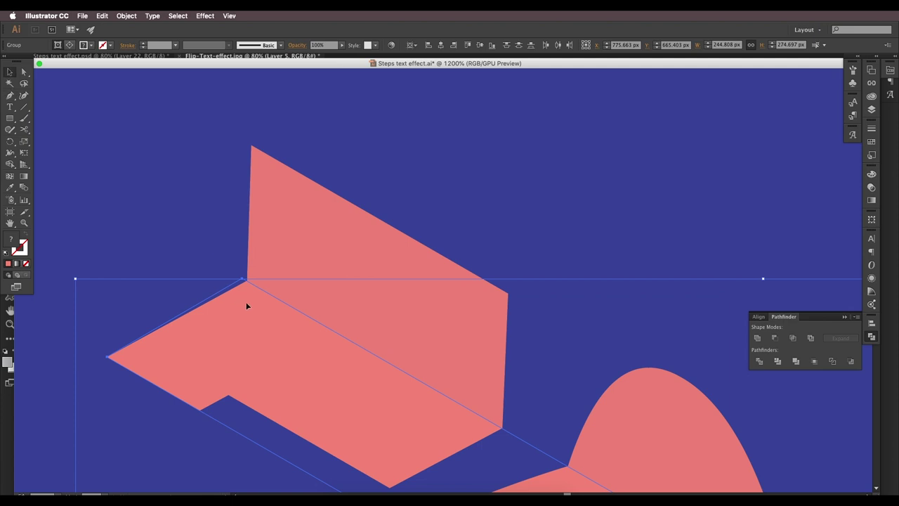
pyautogui.moveTo(240, 300); pyautogui.dragTo(252, 306)
pyautogui.scroll(-2, 478, 397)
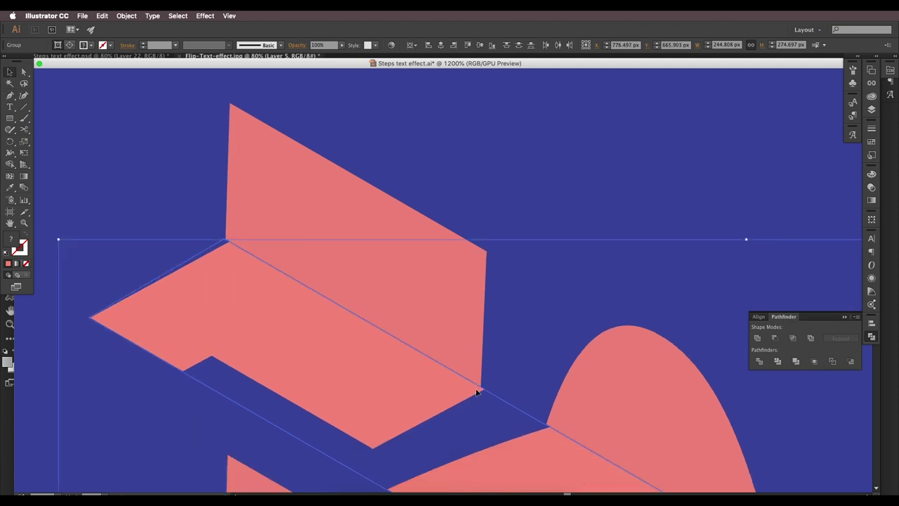
pyautogui.scroll(-5, 476, 392)
# Step: Fill the blank left side face of the stepped 5000 with coral
pyautogui.click(269, 275)
pyautogui.hscroll(-3, 337, 241)
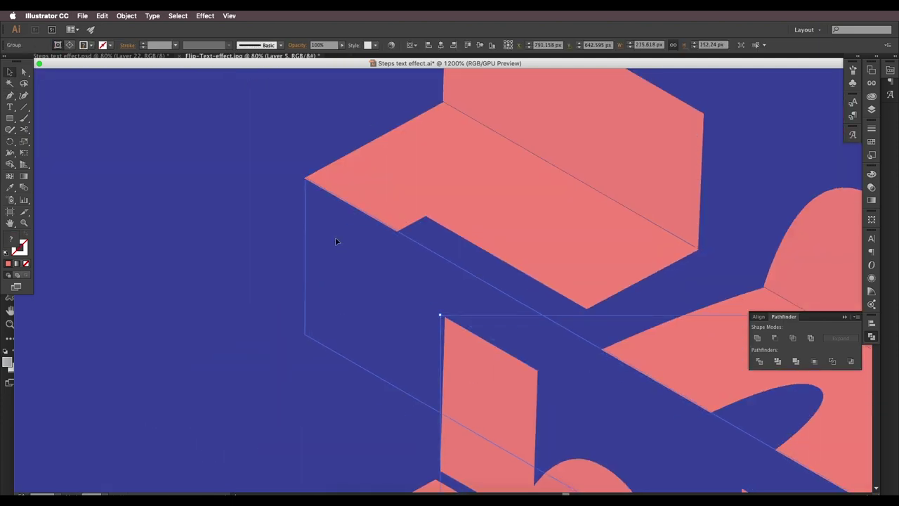
pyautogui.click(336, 237)
pyautogui.scroll(2, 478, 210)
pyautogui.click(500, 274)
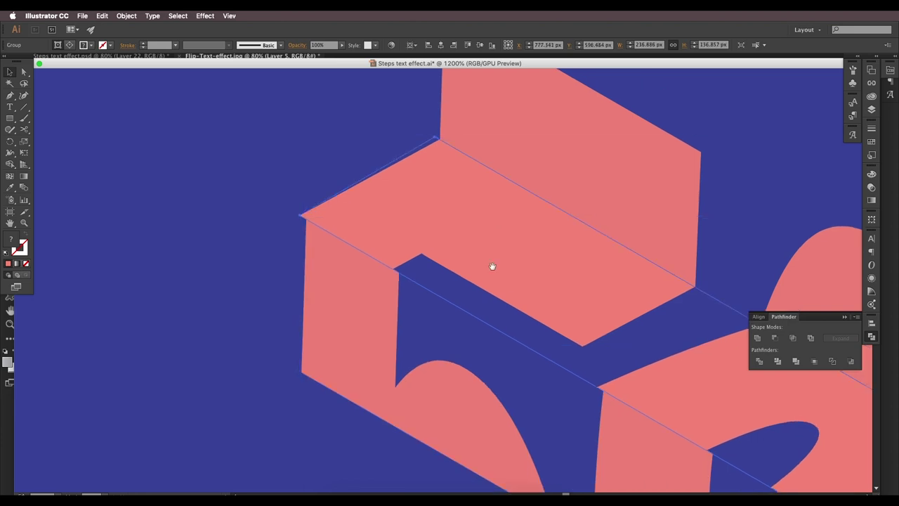
pyautogui.scroll(-3, 457, 225)
# Step: Inspect the remaining step faces and blue gaps along the stepped number up close
pyautogui.click(408, 232)
pyautogui.moveTo(407, 233); pyautogui.dragTo(363, 232)
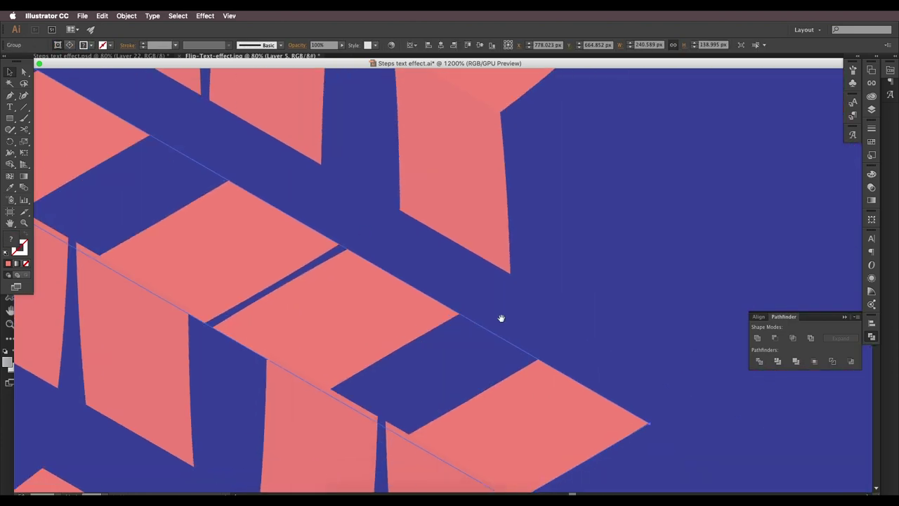
pyautogui.hscroll(3, 363, 232)
pyautogui.scroll(-3, 460, 281)
pyautogui.hscroll(-3, 460, 281)
pyautogui.click(428, 245)
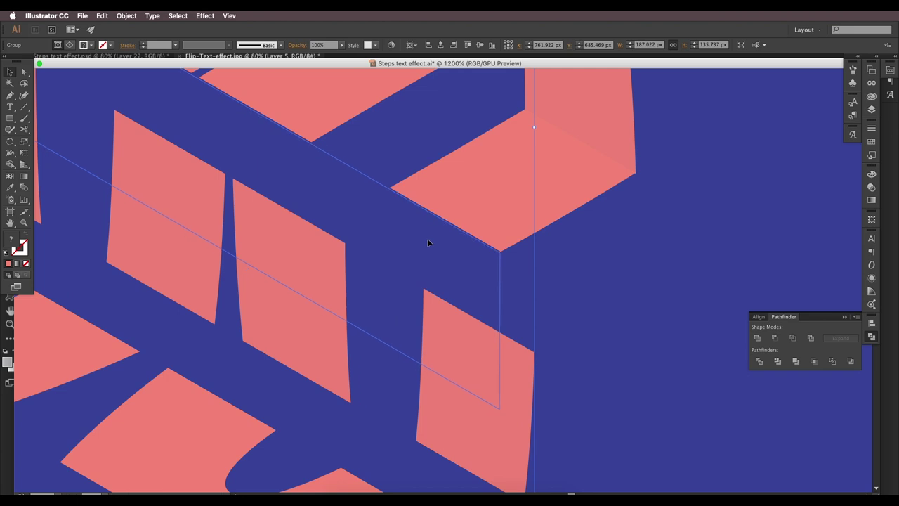
pyautogui.scroll(-3, 428, 245)
pyautogui.scroll(-5, 492, 316)
pyautogui.click(509, 214)
pyautogui.scroll(-3, 510, 210)
pyautogui.click(510, 209)
# Step: Zoom back out, clear the selection and view all artboards with Cmd+1
pyautogui.click(550, 194)
pyautogui.scroll(-3, 612, 456)
pyautogui.scroll(-4, 70, 345)
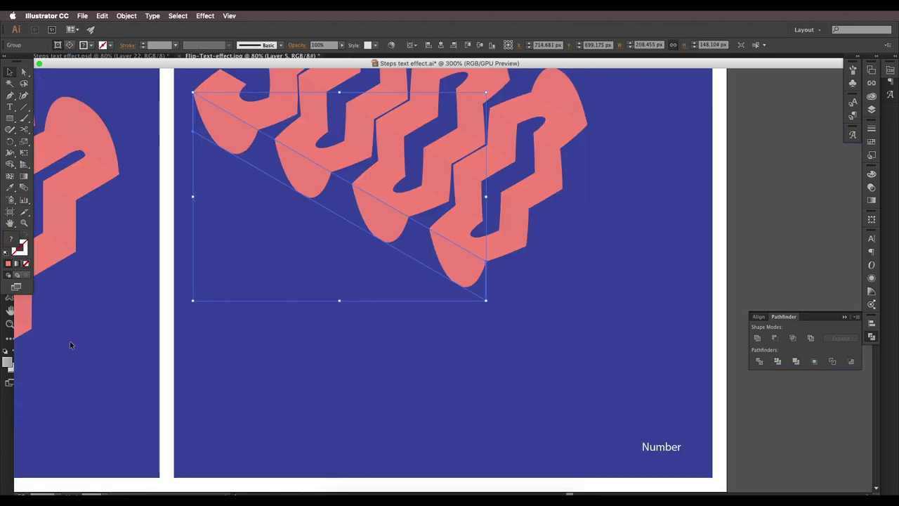
pyautogui.scroll(3, 650, 311)
pyautogui.click(651, 312)
pyautogui.hscroll(-2, 394, 228)
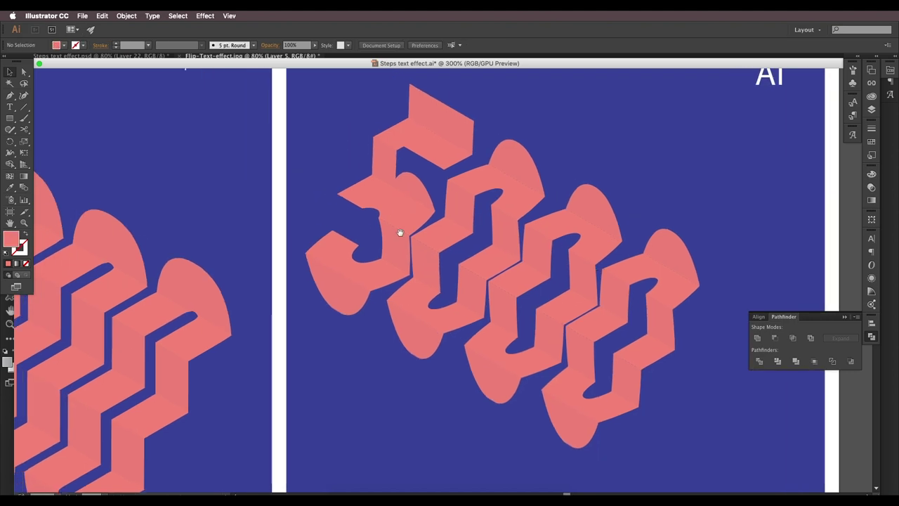
pyautogui.hscroll(-5, 390, 274)
pyautogui.hscroll(5, 545, 259)
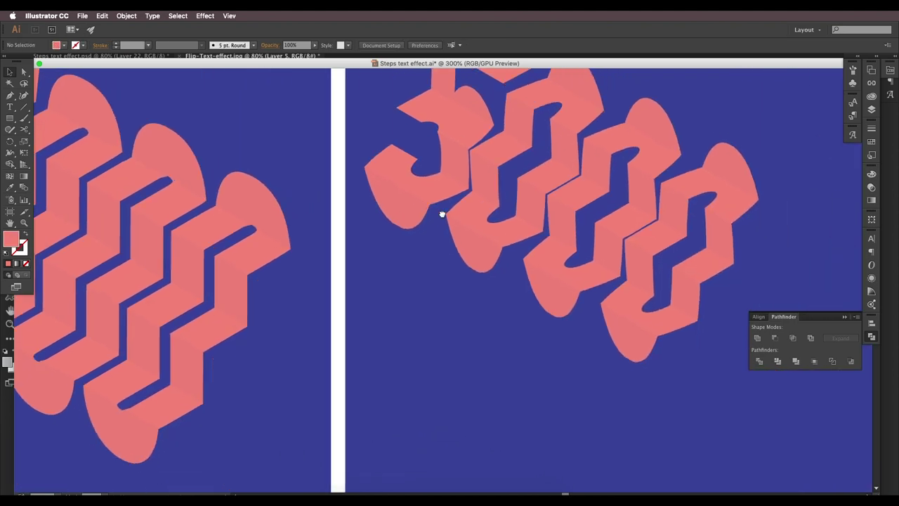
pyautogui.scroll(-3, 441, 211)
pyautogui.press('super+1')
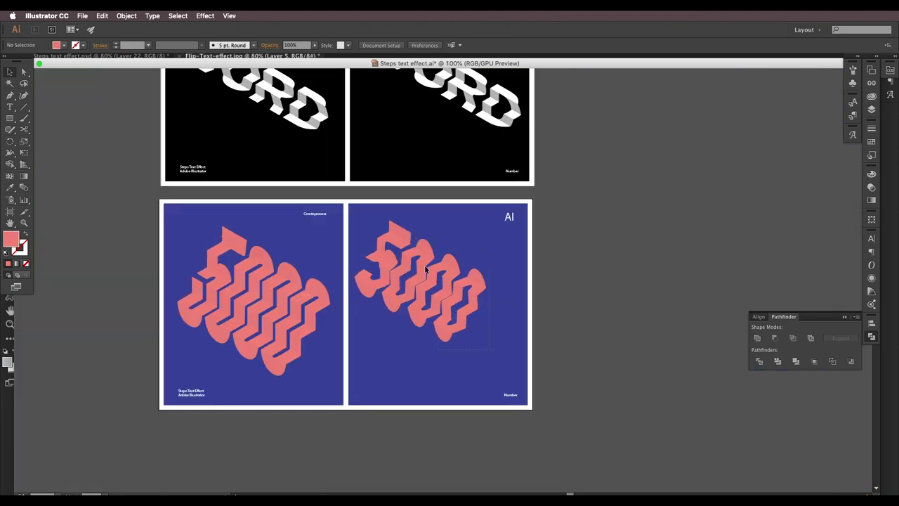
# Step: Enlarge the right artboard's 5000 group to about 378 px wide
pyautogui.click(369, 223)
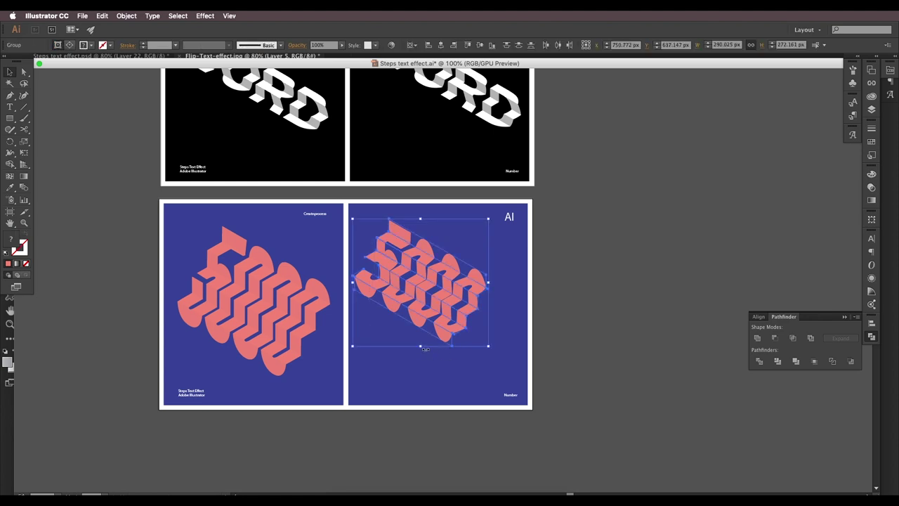
pyautogui.moveTo(423, 349); pyautogui.dragTo(490, 362)
pyautogui.click(536, 331)
pyautogui.hscroll(-3, 492, 330)
pyautogui.scroll(1, 492, 331)
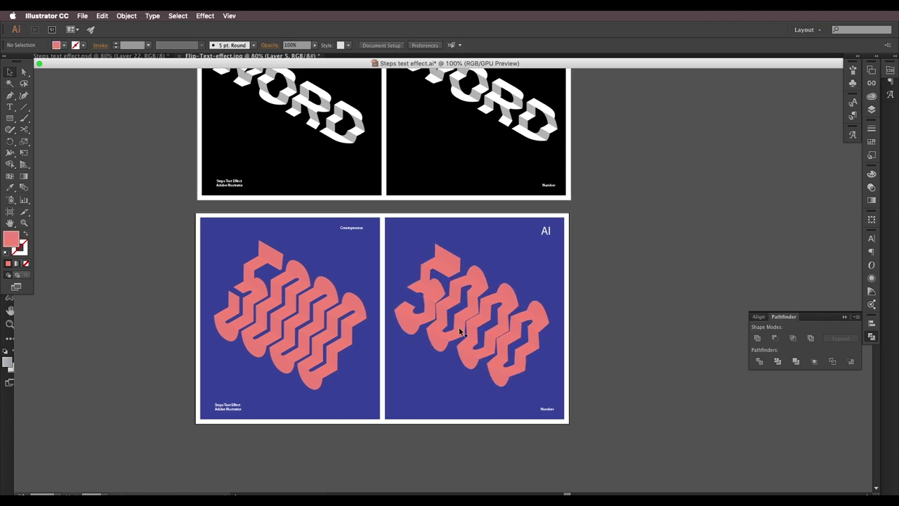
# Step: Select all the pieces of the right 5000 artwork
pyautogui.click(437, 286)
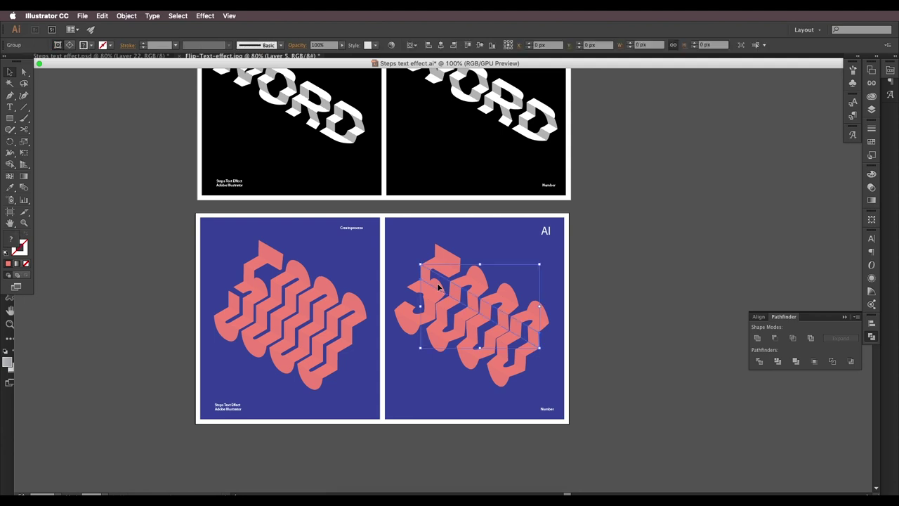
pyautogui.keyDown('shift'); pyautogui.click(480, 292); pyautogui.keyUp('shift')
pyautogui.keyDown('shift'); pyautogui.click(478, 299); pyautogui.keyUp('shift')
pyautogui.keyDown('shift'); pyautogui.click(467, 317); pyautogui.keyUp('shift')
pyautogui.keyDown('shift'); pyautogui.click(462, 326); pyautogui.keyUp('shift')
pyautogui.keyDown('shift'); pyautogui.click(461, 334); pyautogui.keyUp('shift')
pyautogui.keyDown('shift'); pyautogui.click(453, 346); pyautogui.keyUp('shift')
pyautogui.keyDown('shift'); pyautogui.click(457, 340); pyautogui.keyUp('shift')
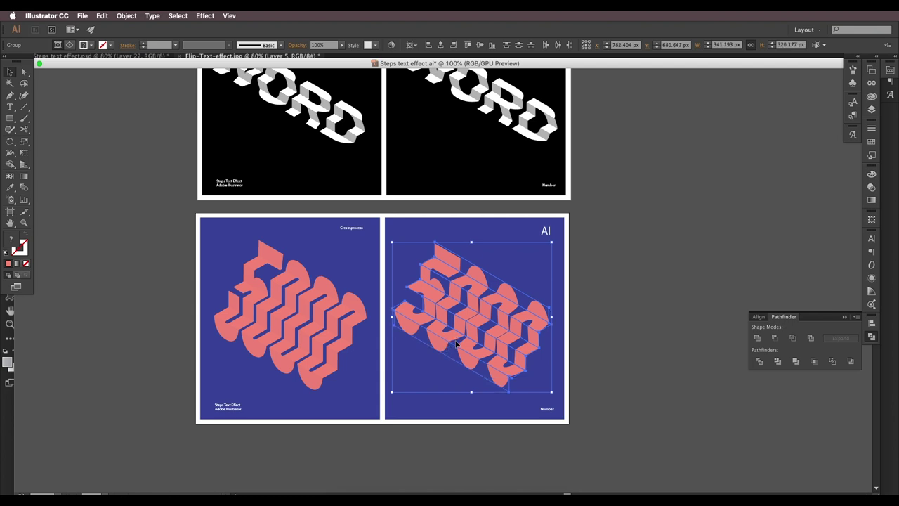
# Step: Ungroup the selected 5000 and release its clipping mask
pyautogui.rightClick(470, 361)
pyautogui.click(472, 325)
pyautogui.rightClick(474, 323)
pyautogui.click(491, 378)
pyautogui.rightClick(484, 323)
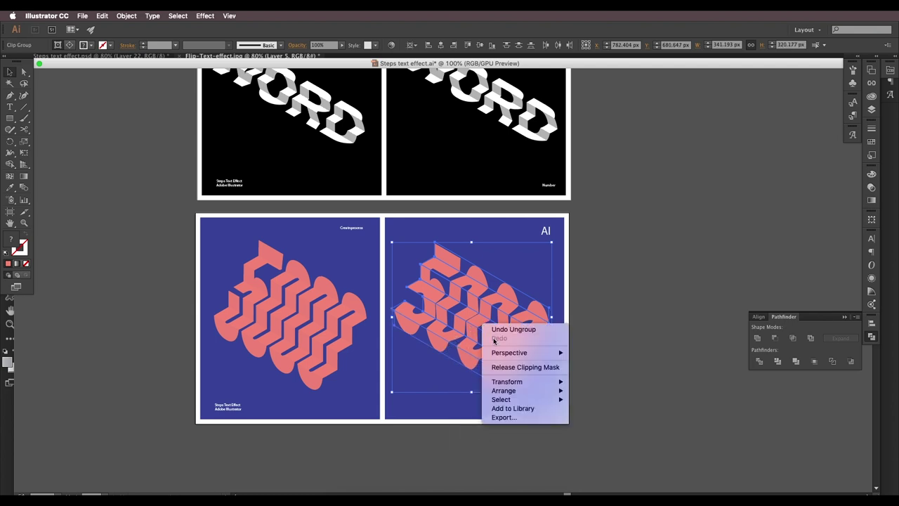
pyautogui.click(520, 367)
# Step: Reselect the upper and lower pieces of the whole right 5000
pyautogui.click(567, 322)
pyautogui.click(539, 314)
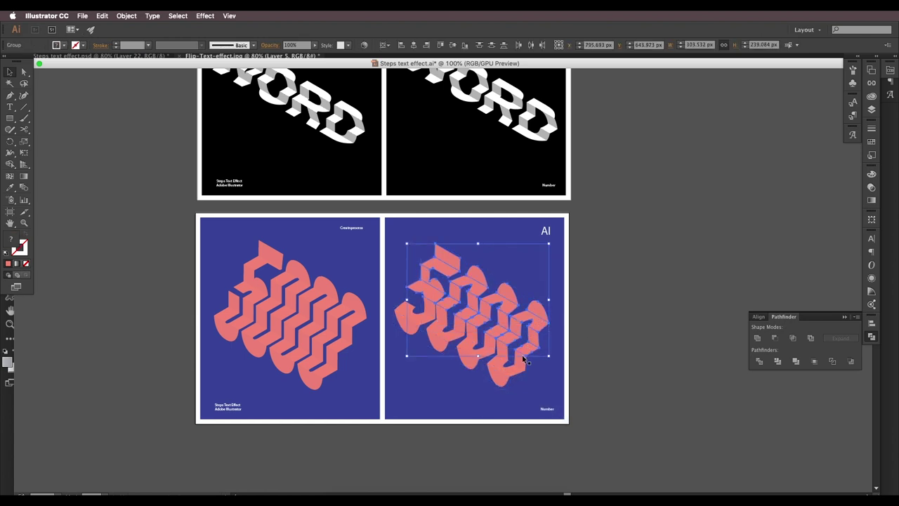
pyautogui.click(592, 358)
pyautogui.click(548, 314)
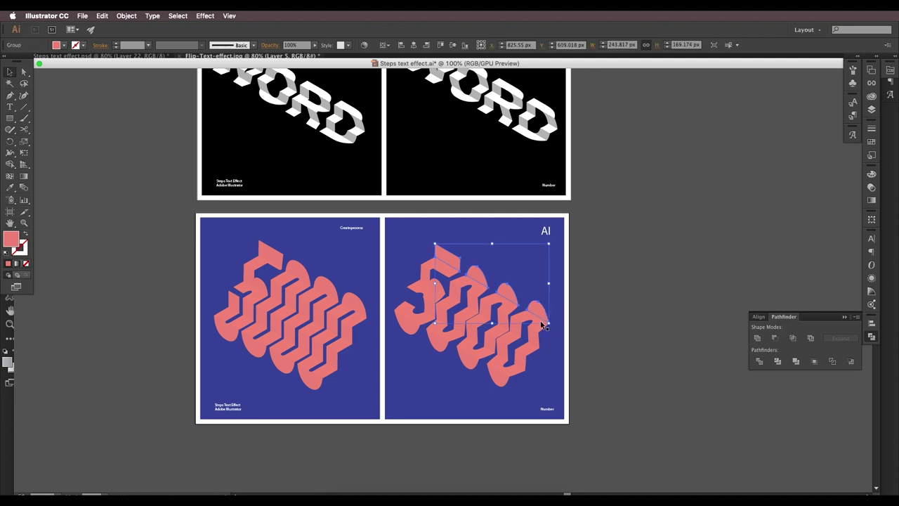
pyautogui.keyDown('shift'); pyautogui.click(536, 339); pyautogui.keyUp('shift')
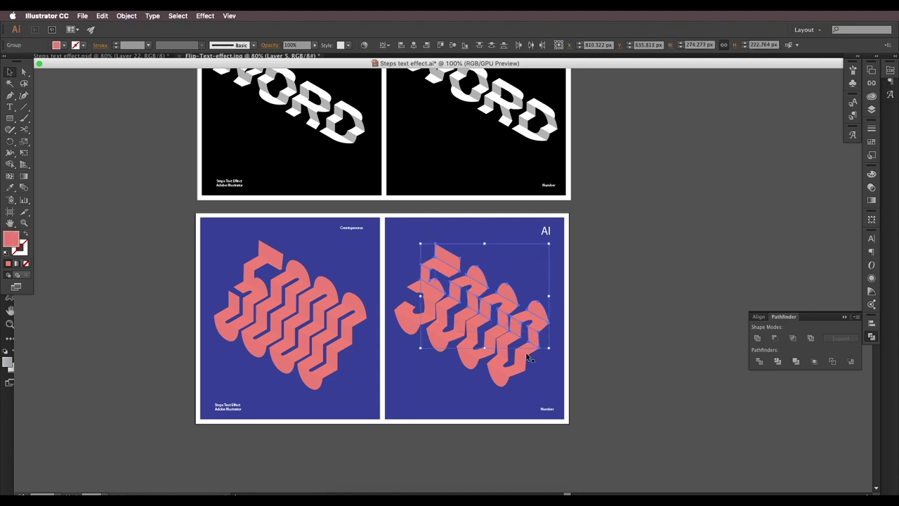
pyautogui.keyDown('shift'); pyautogui.click(506, 382); pyautogui.keyUp('shift')
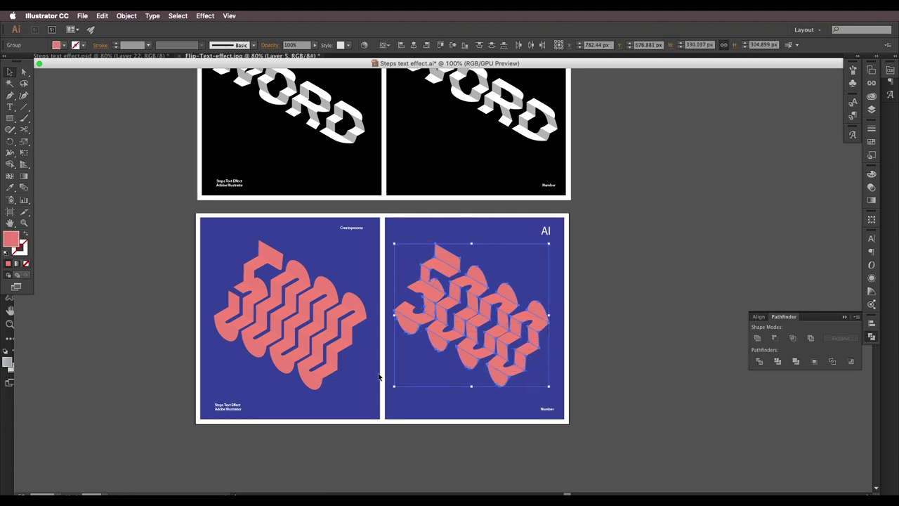
pyautogui.press('i')
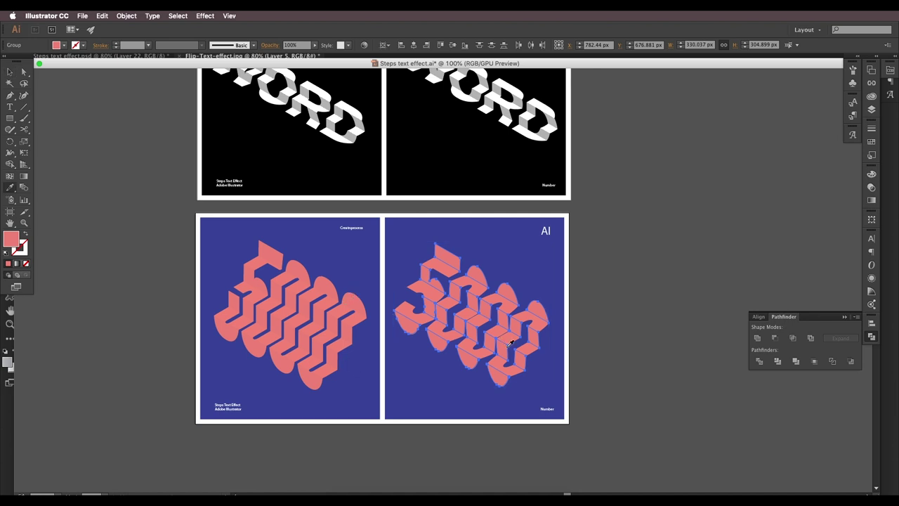
pyautogui.press('v')
pyautogui.click(656, 340)
pyautogui.moveTo(555, 250); pyautogui.dragTo(422, 352)
pyautogui.keyDown('shift'); pyautogui.click(513, 377); pyautogui.keyUp('shift')
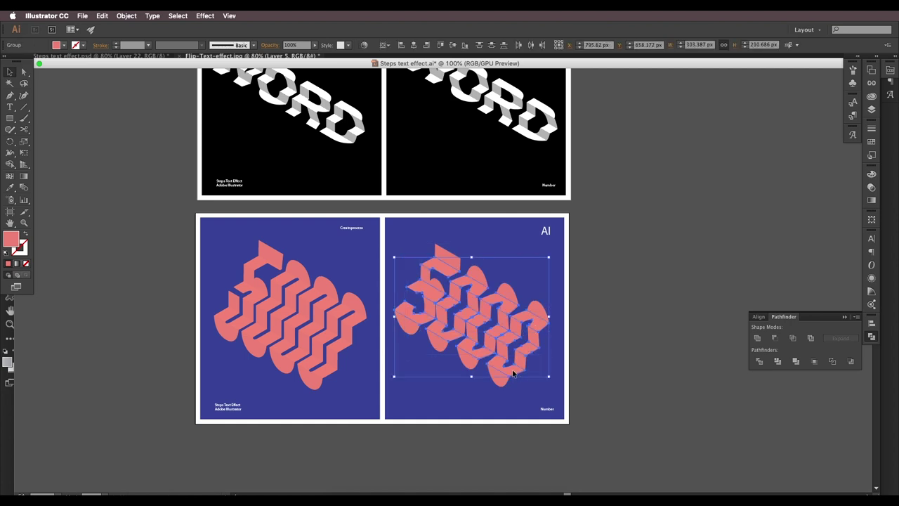
# Step: Set the 5000's fill to the lighter coral ff9e94, then deselect
pyautogui.doubleClick(10, 239)
pyautogui.moveTo(513, 105); pyautogui.dragTo(512, 104)
pyautogui.click(685, 109)
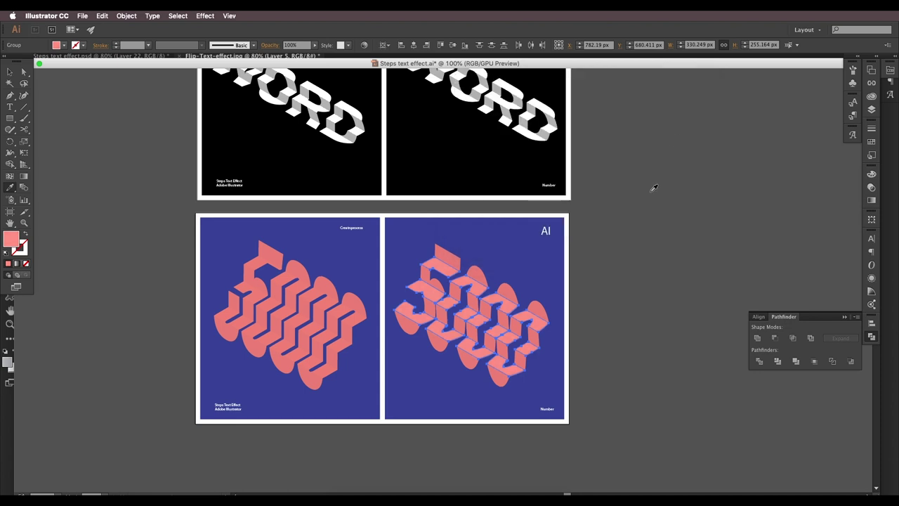
pyautogui.click(10, 72)
pyautogui.click(74, 99)
pyautogui.moveTo(379, 238); pyautogui.dragTo(467, 263)
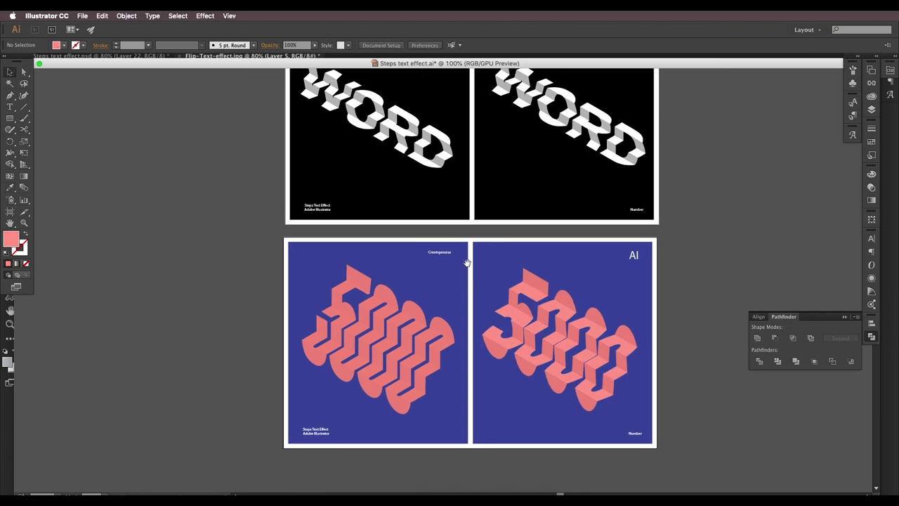
# Step: Scroll around the artboards reviewing the WORD and 5000 posters, then bring Photoshop forward
pyautogui.hscroll(5, 537, 295)
pyautogui.scroll(-3, 537, 296)
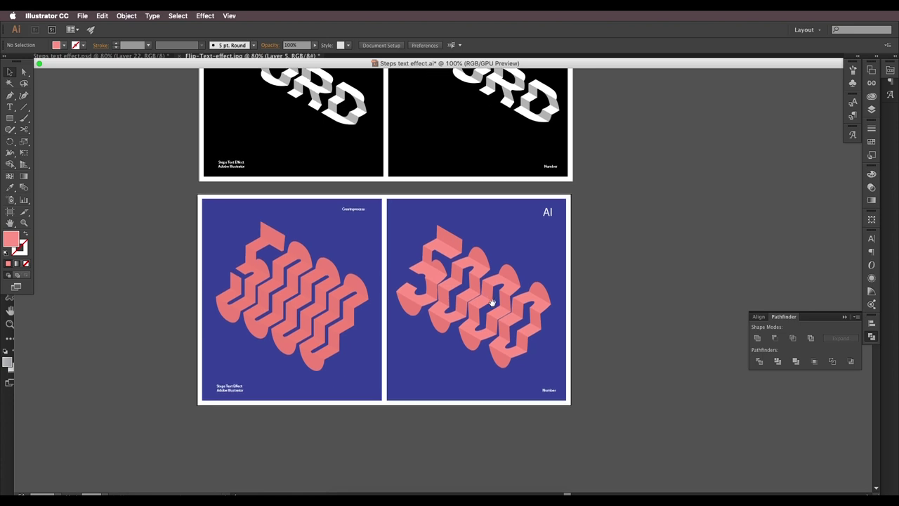
pyautogui.scroll(6, 481, 316)
pyautogui.hscroll(-2, 449, 297)
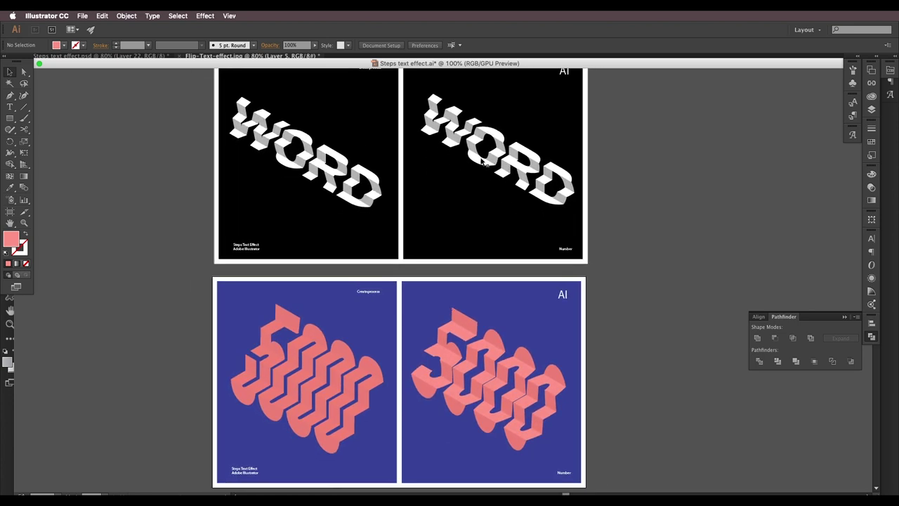
pyautogui.scroll(-3, 506, 286)
pyautogui.hscroll(1, 505, 285)
pyautogui.scroll(3, 462, 296)
pyautogui.hscroll(1, 462, 296)
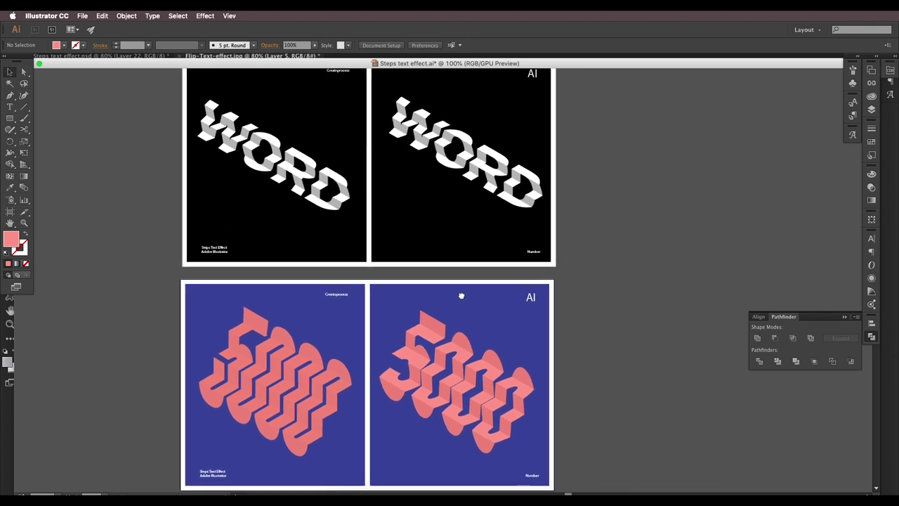
pyautogui.hscroll(1, 464, 306)
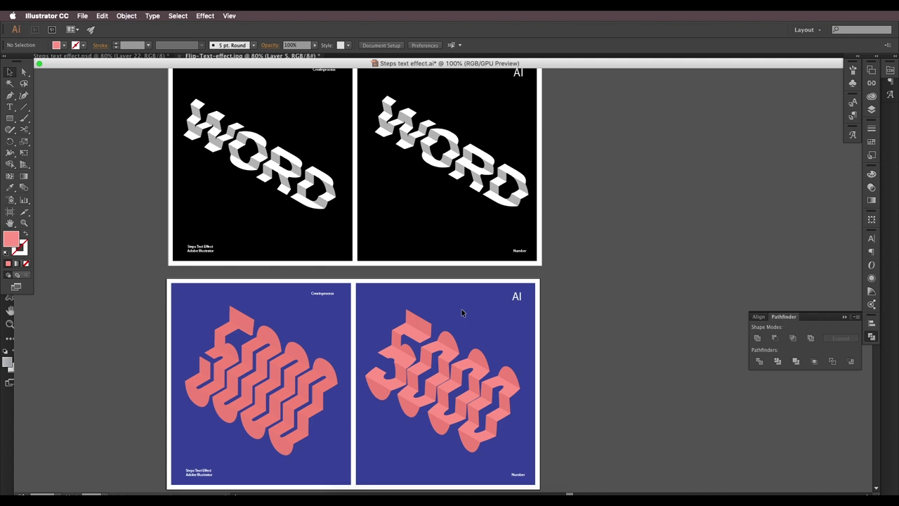
pyautogui.scroll(-2, 462, 312)
pyautogui.hscroll(-1, 462, 313)
pyautogui.scroll(3, 439, 316)
pyautogui.scroll(-1, 440, 316)
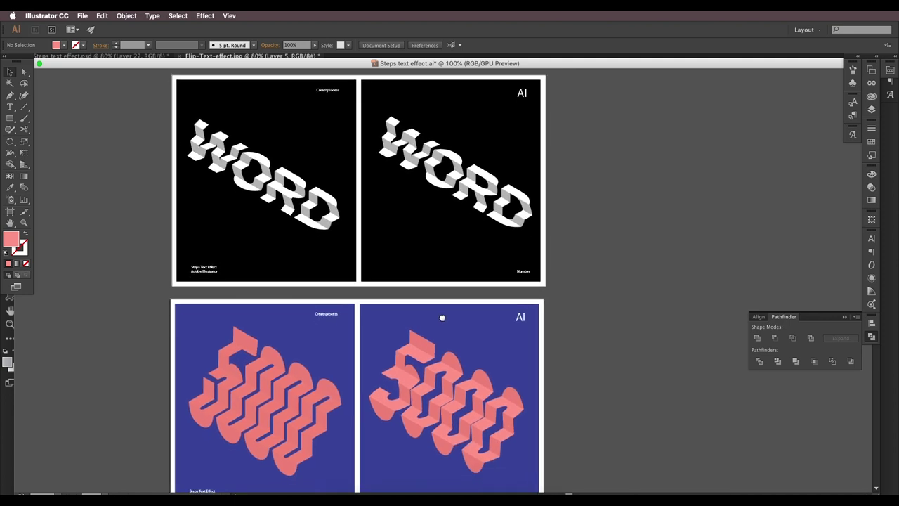
pyautogui.click(369, 486)
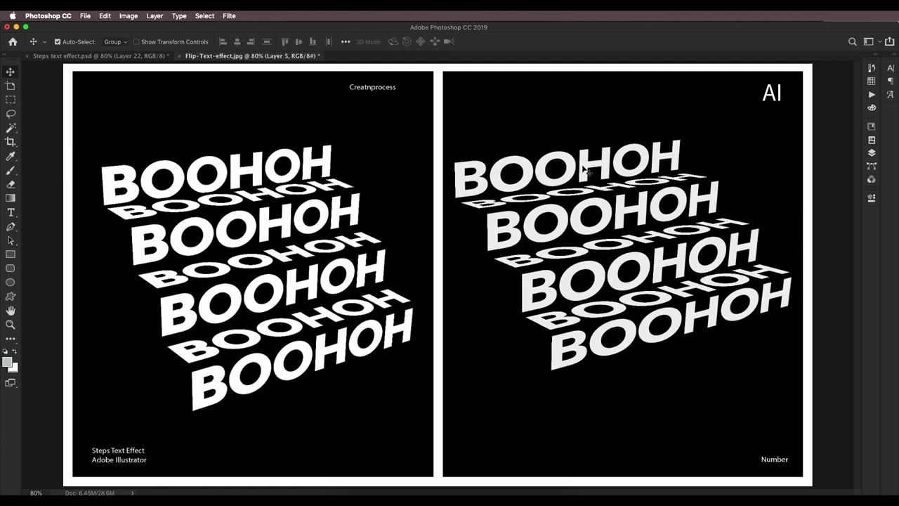
# Step: Leave the BOOHOH poster and return to the Steps text effect.ai document in Illustrator
pyautogui.press('super+Tab')
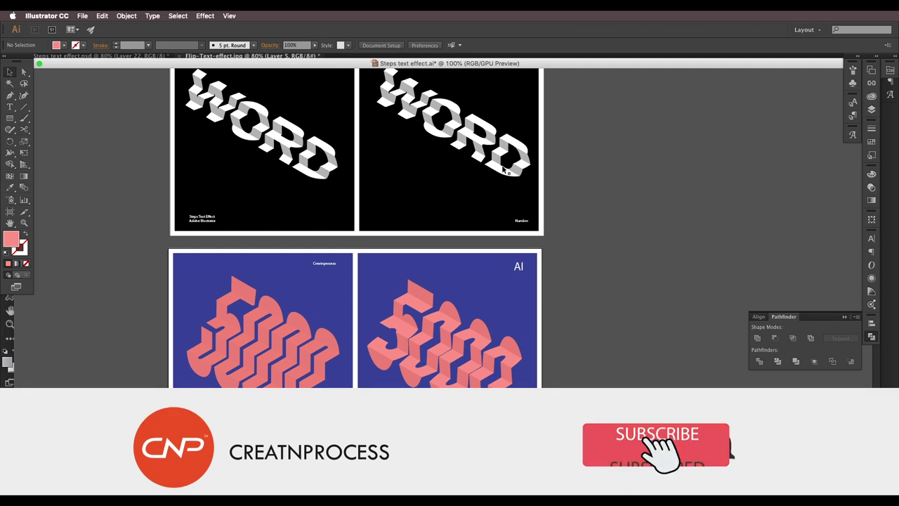
pyautogui.scroll(3, 409, 151)
pyautogui.hscroll(-1, 409, 150)
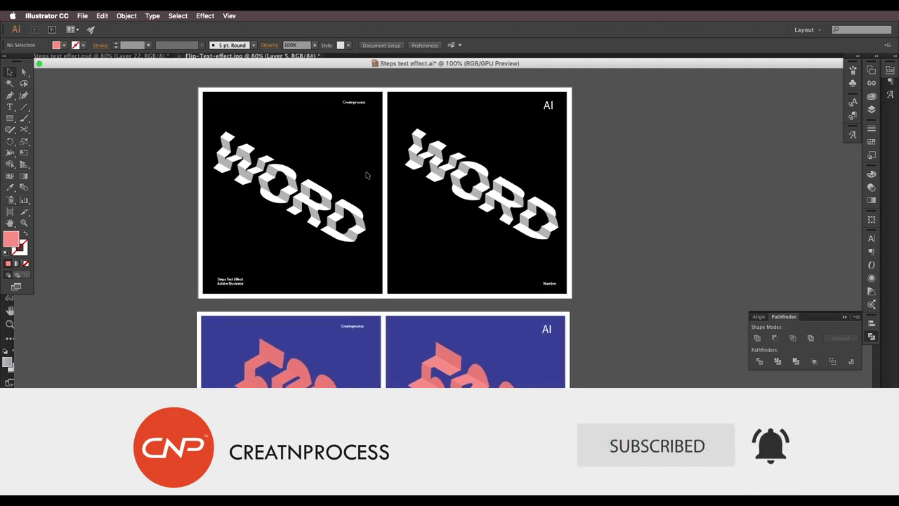
pyautogui.scroll(-3, 460, 288)
pyautogui.scroll(1, 463, 323)
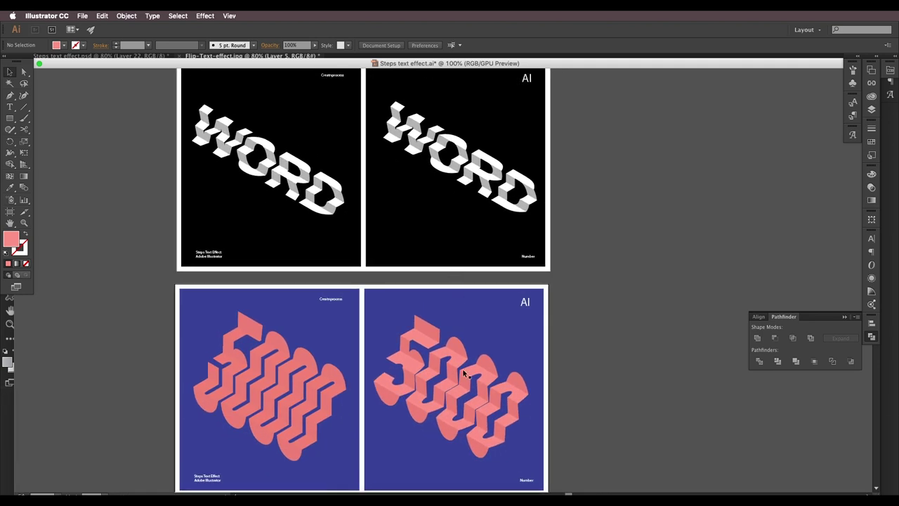